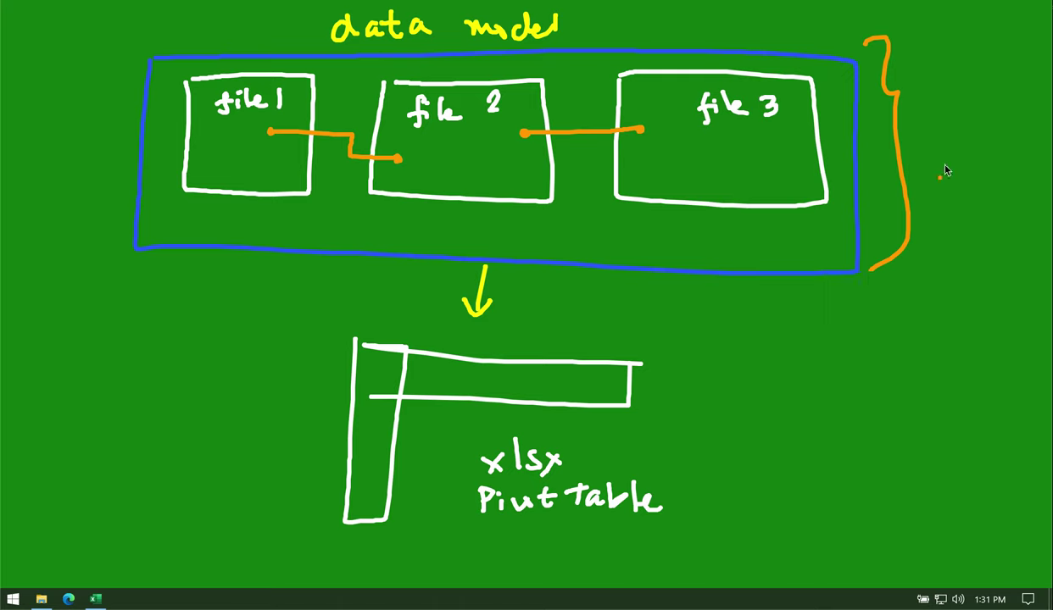
- Write 'Power Pivot' beside the data-model diagram with the annotation pen and underline it
left_click_drag(929, 83, 934, 109)
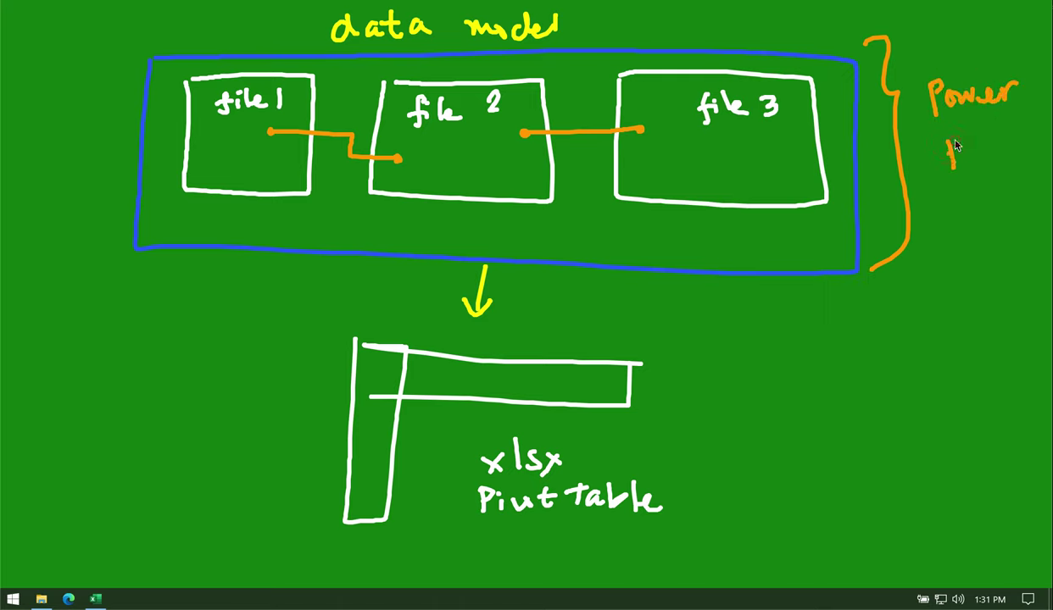
left_click_drag(1010, 144, 1024, 147)
left_click_drag(950, 183, 1001, 180)
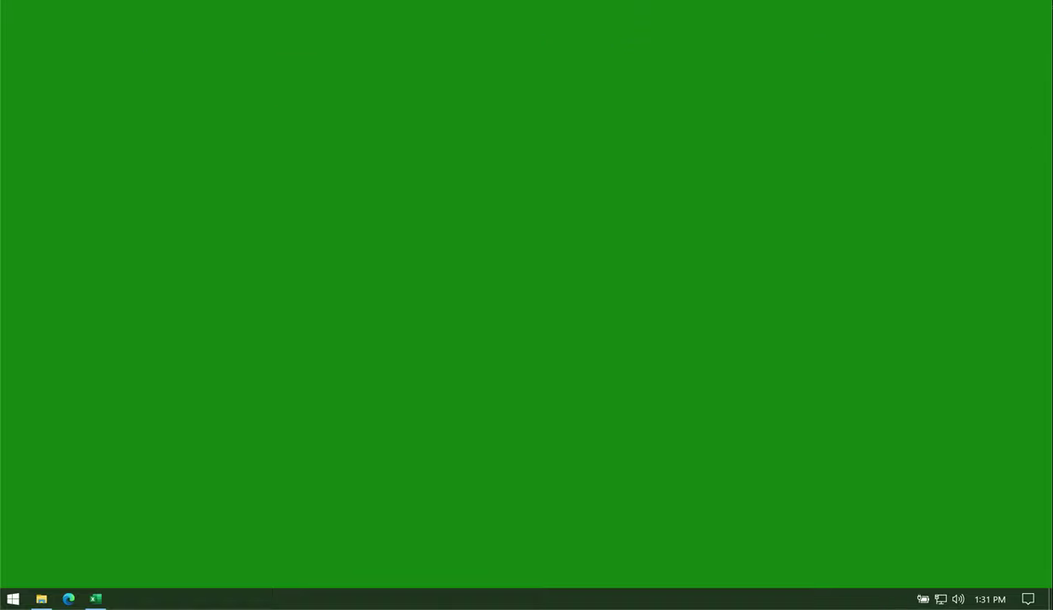
- Launch Excel and browse to the 08 PowerPivot folder in File Explorer
left_click(97, 600)
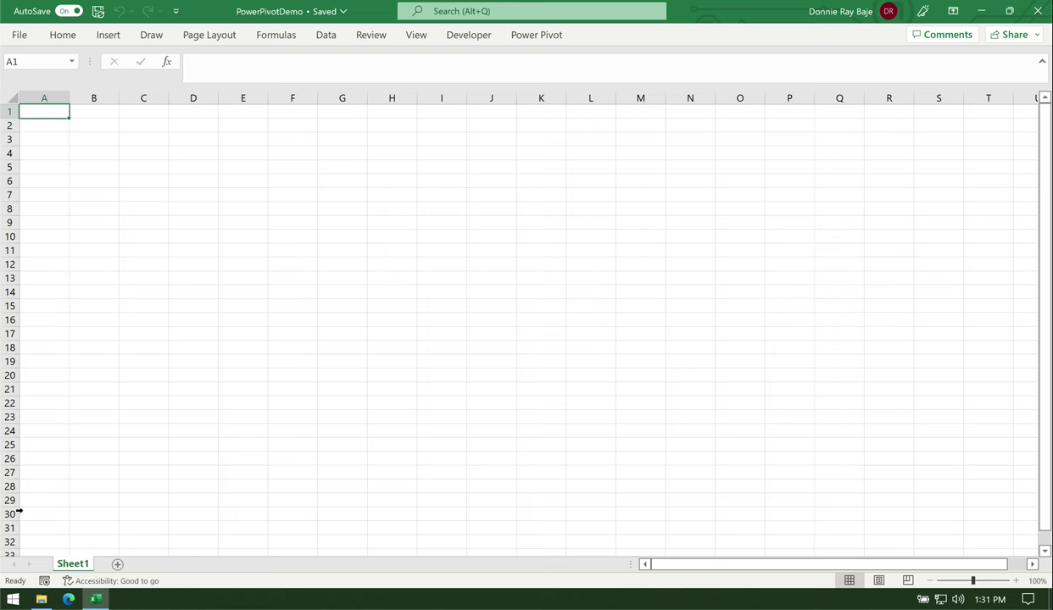
left_click(42, 600)
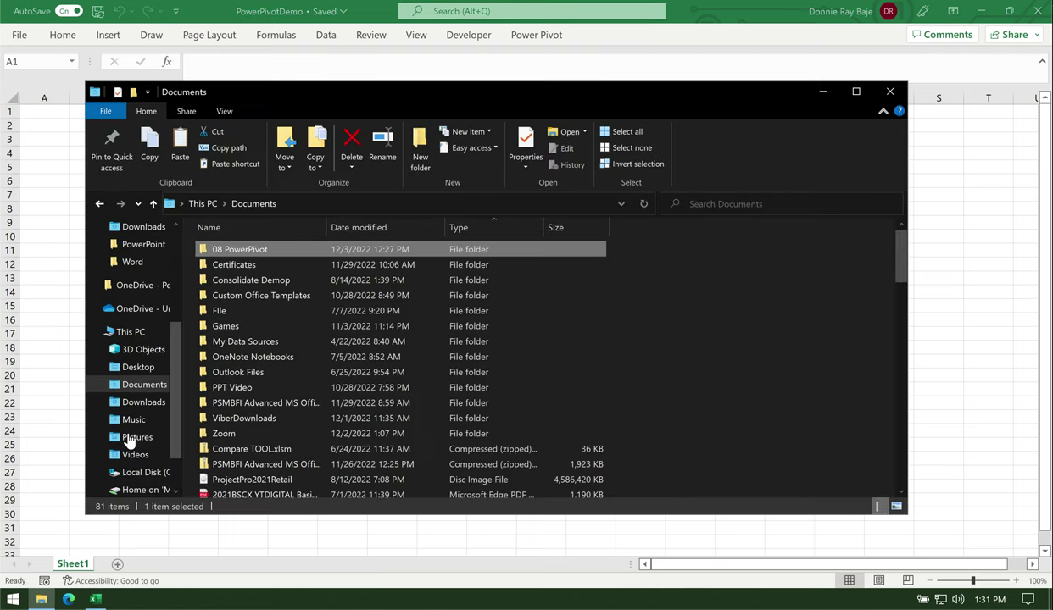
double_click(226, 252)
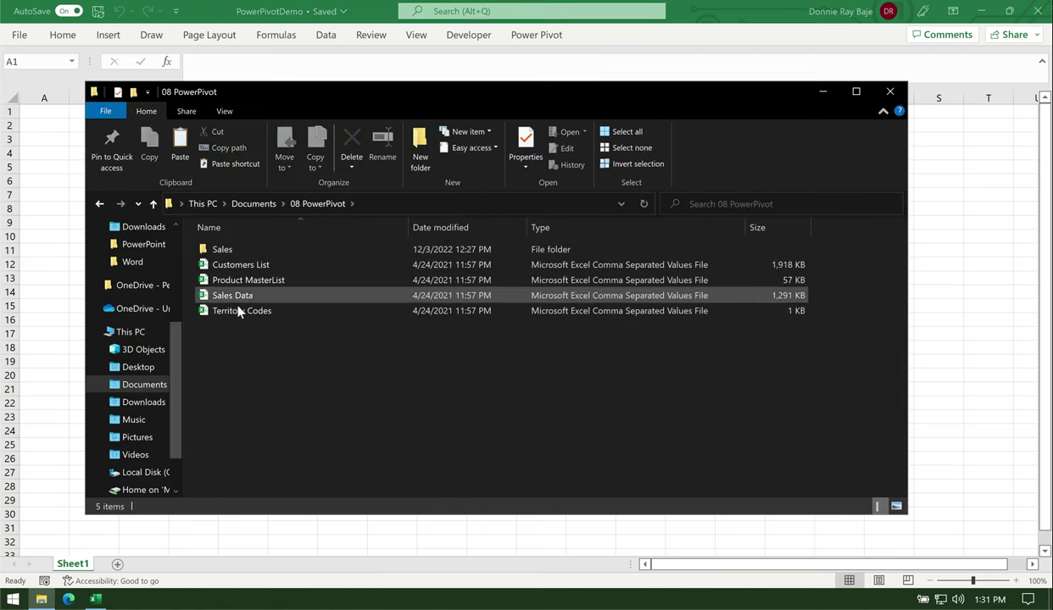
left_click_drag(406, 227, 332, 226)
- Review the four CSVs (Customers List, Product MasterList, Sales Data, Territory Codes) and open Sales Data
left_click(449, 265)
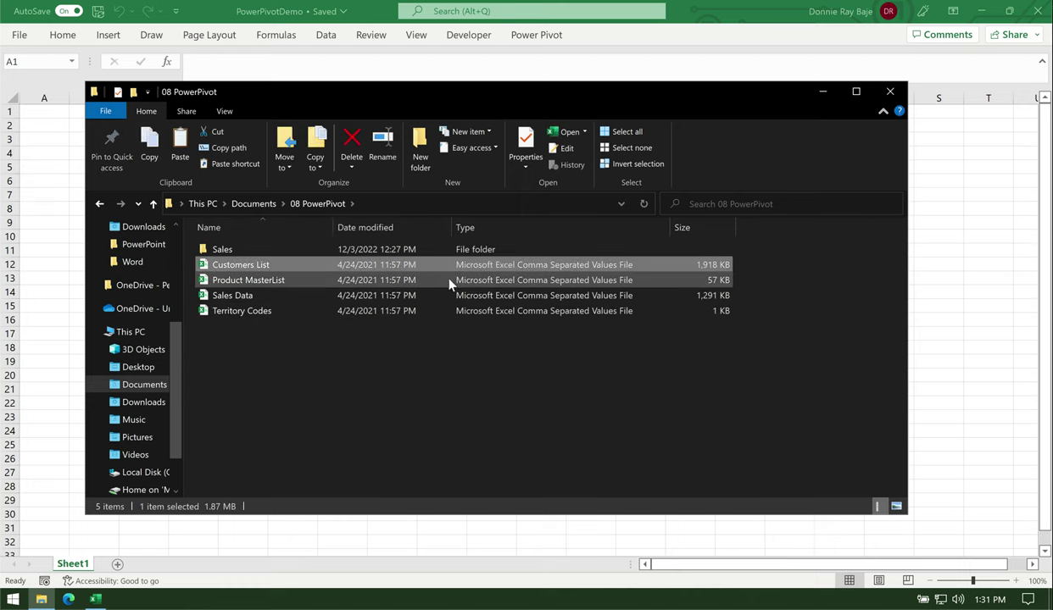
left_click(448, 282)
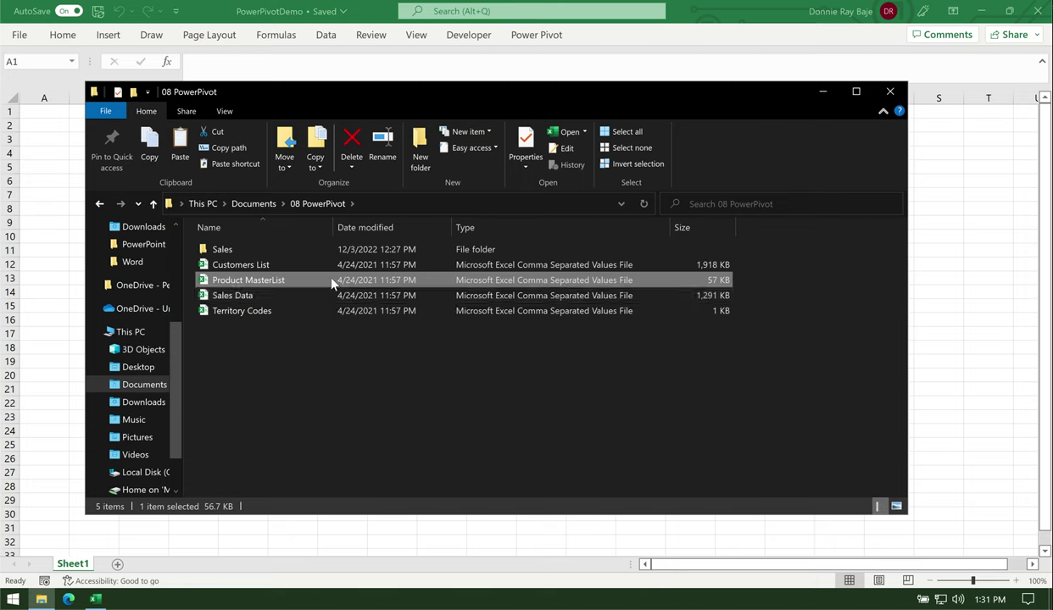
left_click(286, 265)
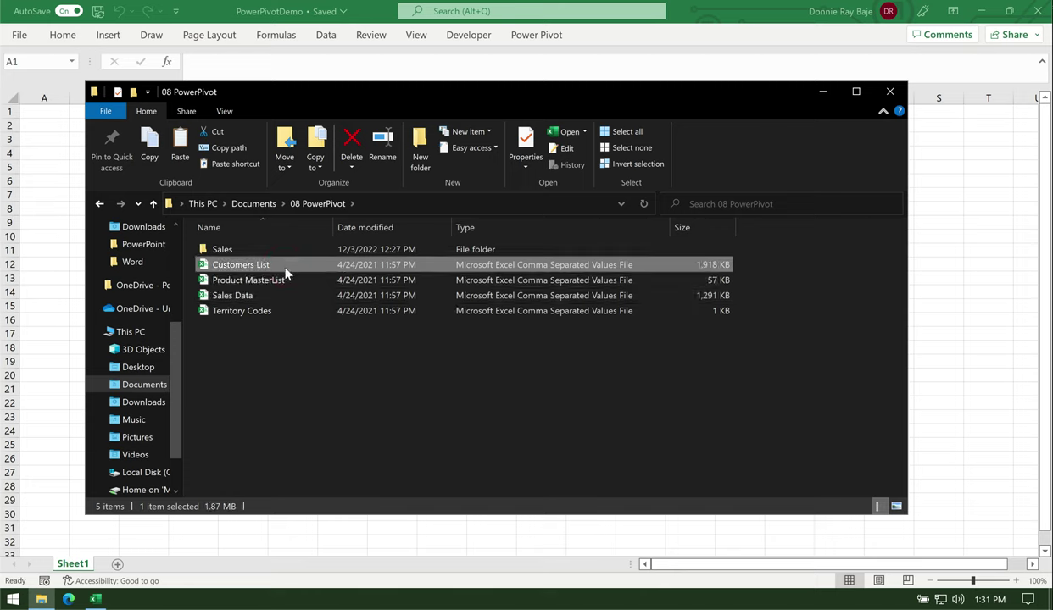
left_click(285, 282)
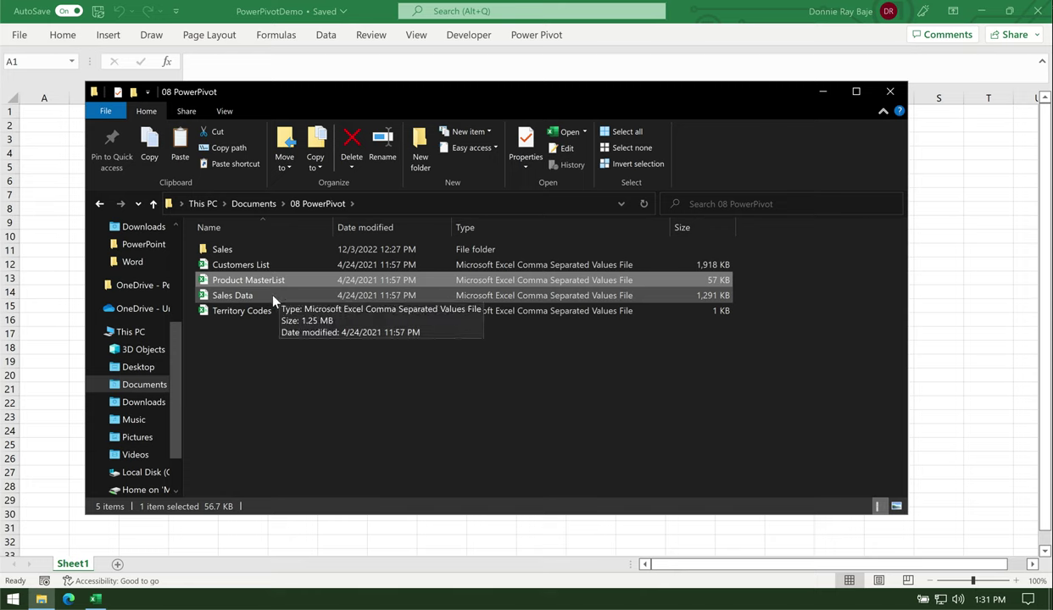
left_click(269, 297)
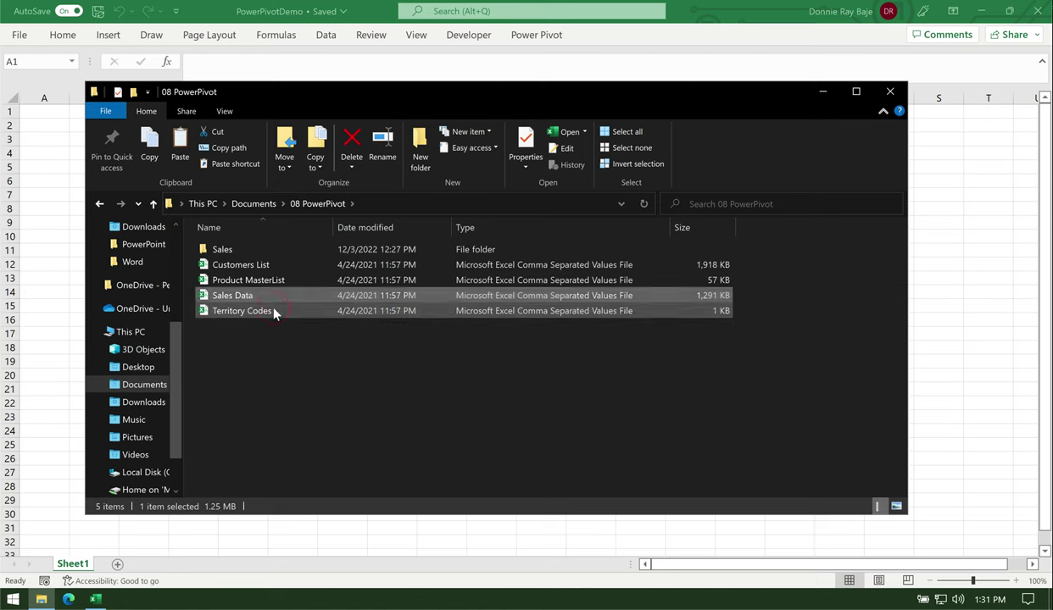
left_click(273, 311)
left_click(276, 344)
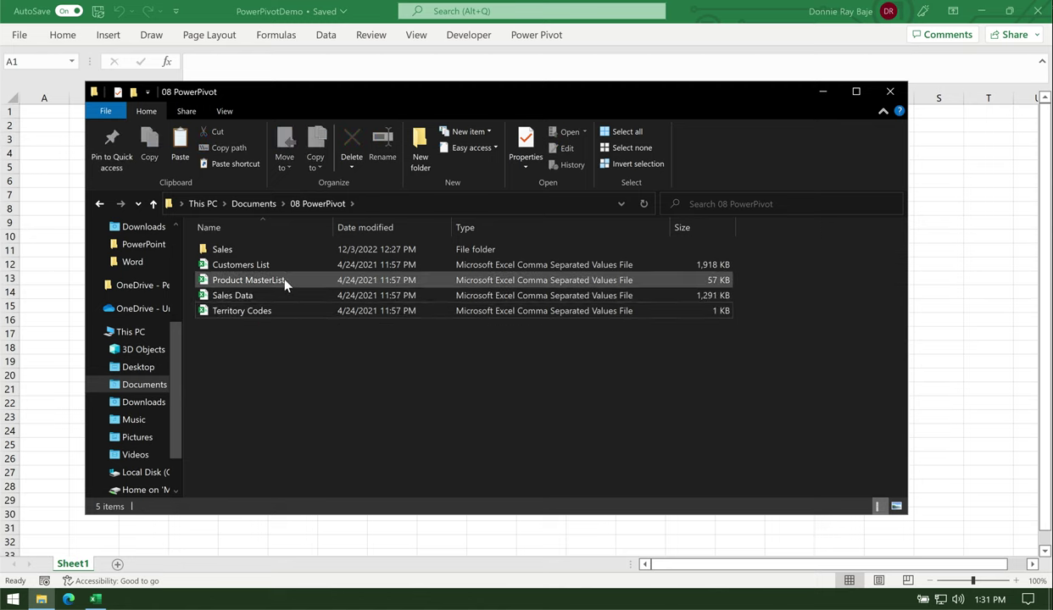
mouse_move(284, 284)
left_click(284, 273)
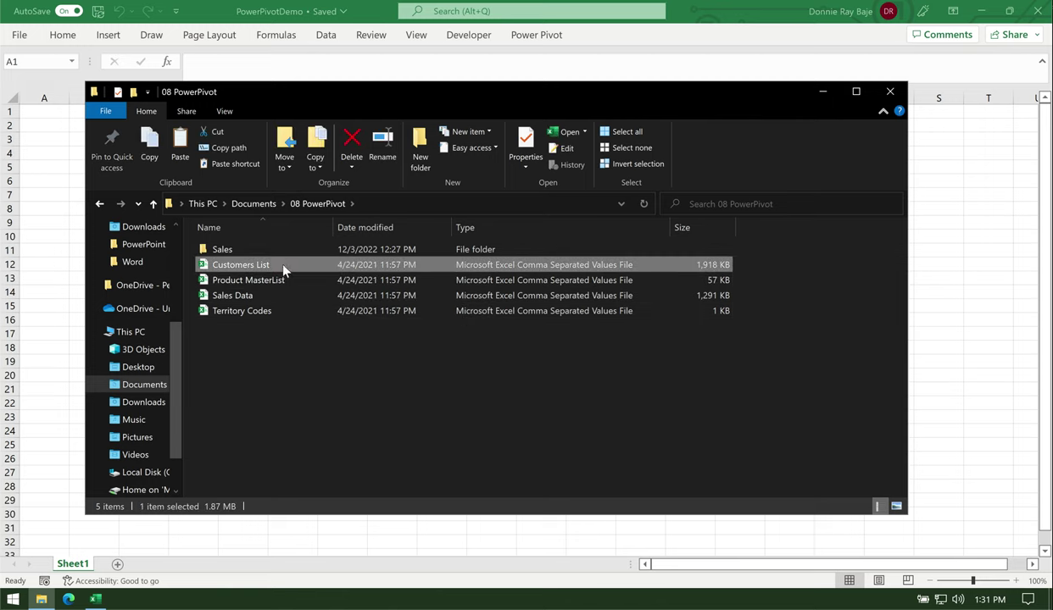
left_click(260, 297)
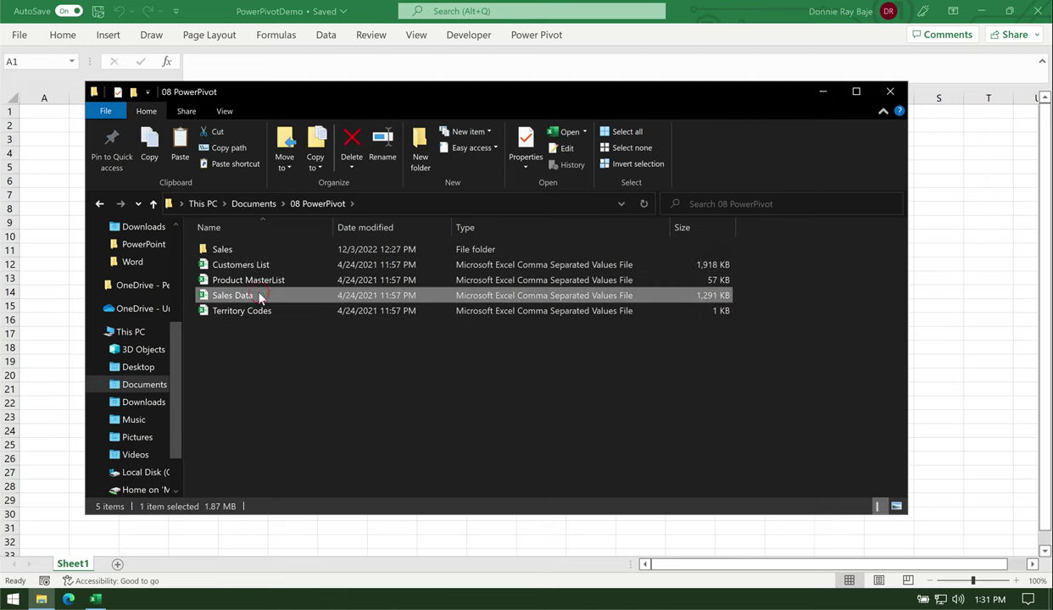
key("alt+F4")
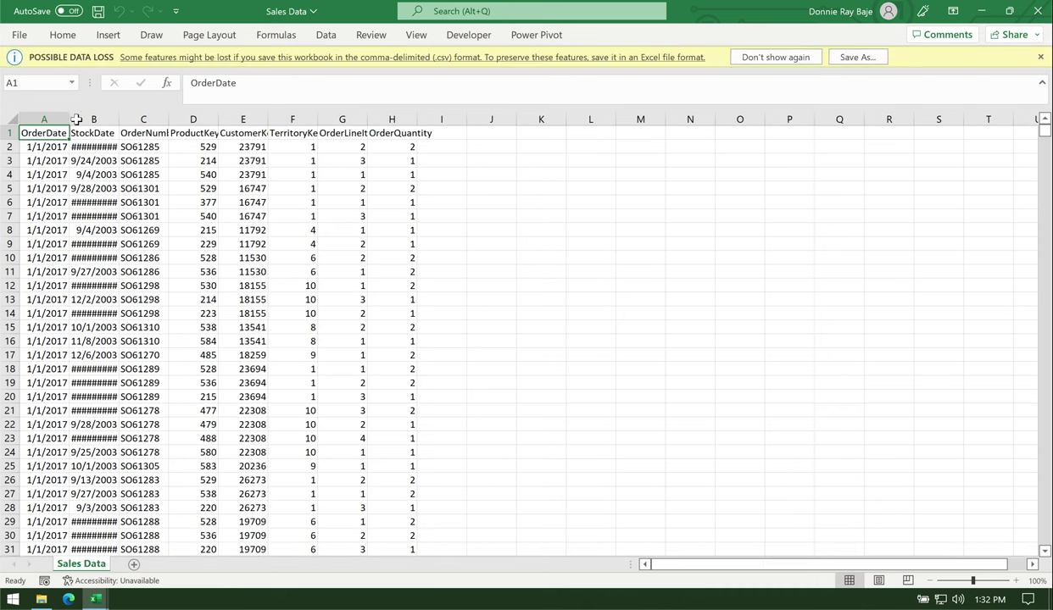
- AutoFit columns A–H of Sales Data to their contents using Alt+H, O, I
left_click(47, 118)
left_click_drag(171, 121, 393, 118)
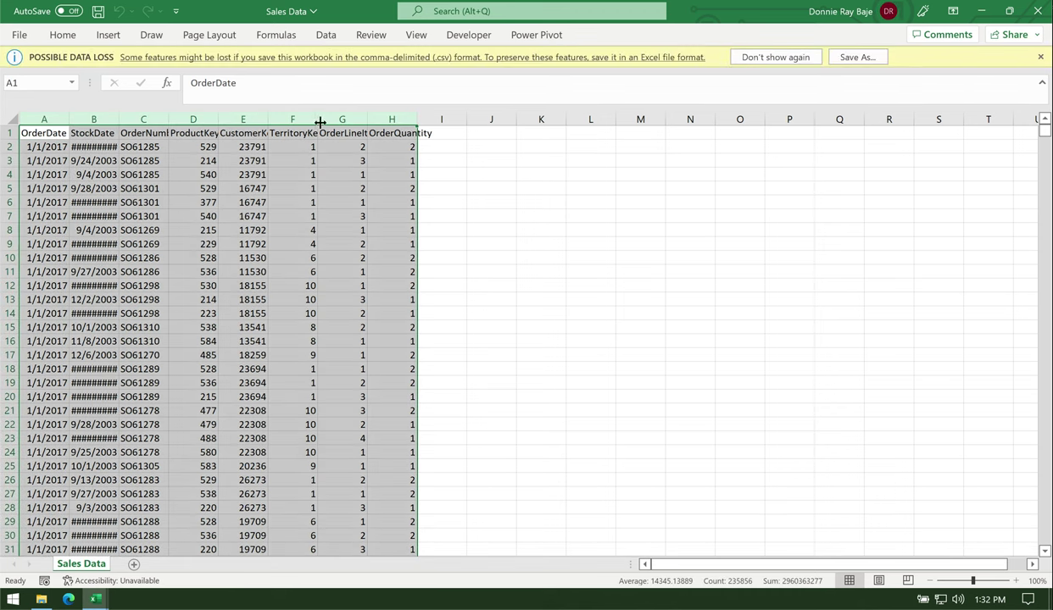
key("alt+h")
key("o")
key("i")
left_click(344, 202)
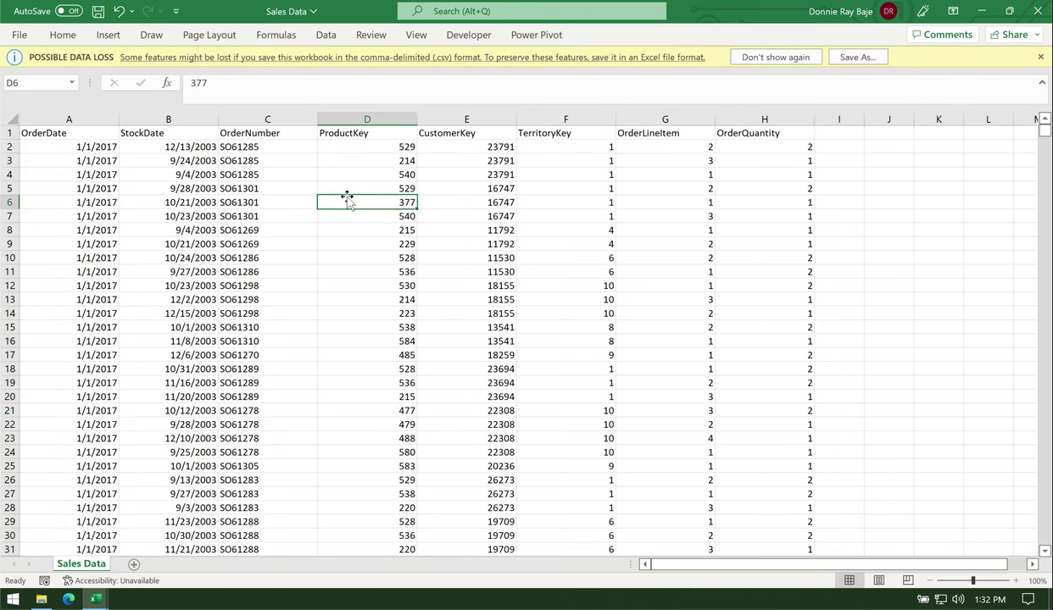
- Review the OrderDate, StockDate, OrderNumber, ProductKey, CustomerKey and TerritoryKey columns
left_click(97, 116)
scroll(68, 346, "down", 1)
scroll(67, 346, "down", 13)
scroll(68, 350, "up", 14)
left_click(171, 119)
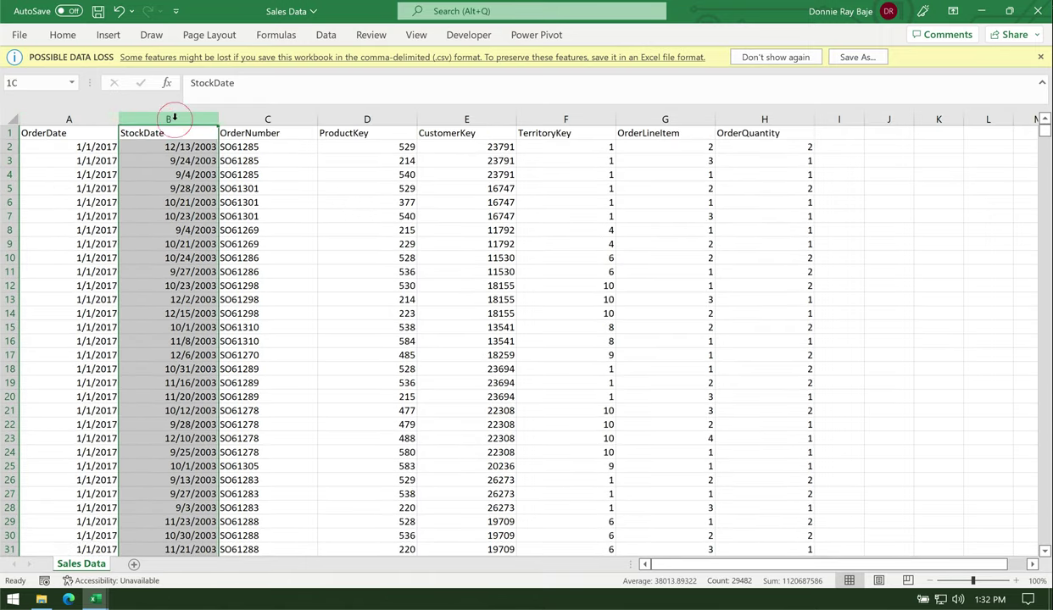
left_click(265, 119)
left_click(364, 119)
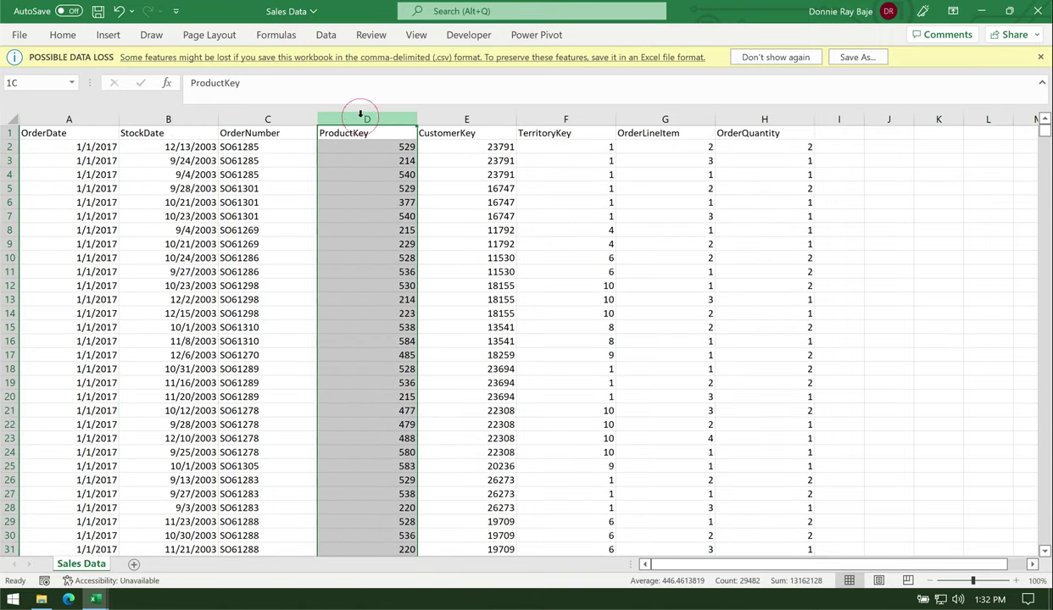
left_click(471, 121)
left_click(587, 217)
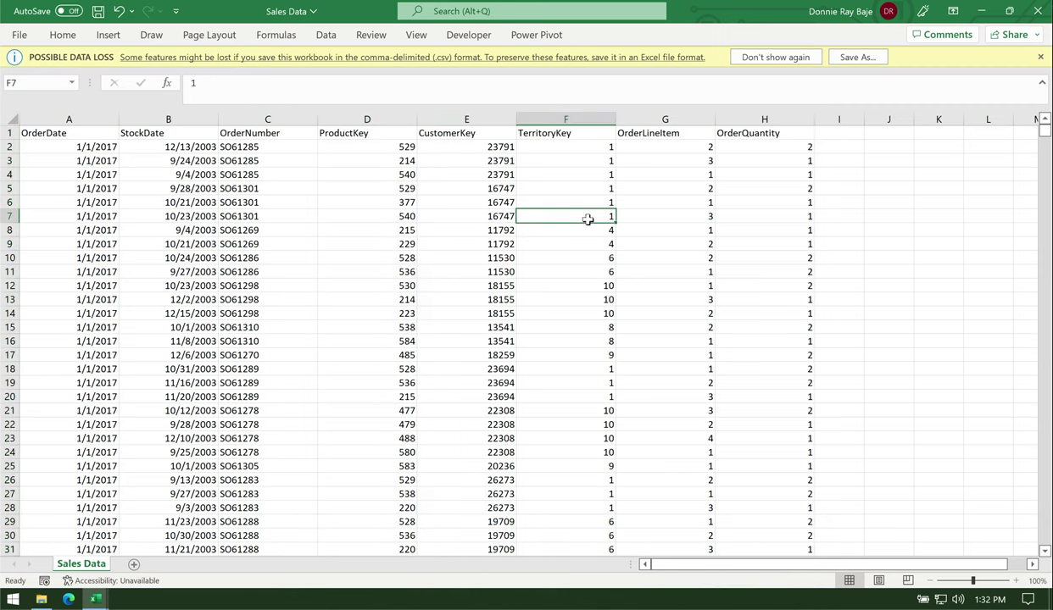
scroll(487, 286, "down", 6)
scroll(499, 294, "up", 6)
- Review the ProductKey, TerritoryKey, OrderQuantity and OrderLineItem columns, then bring File Explorer back
left_click(475, 119)
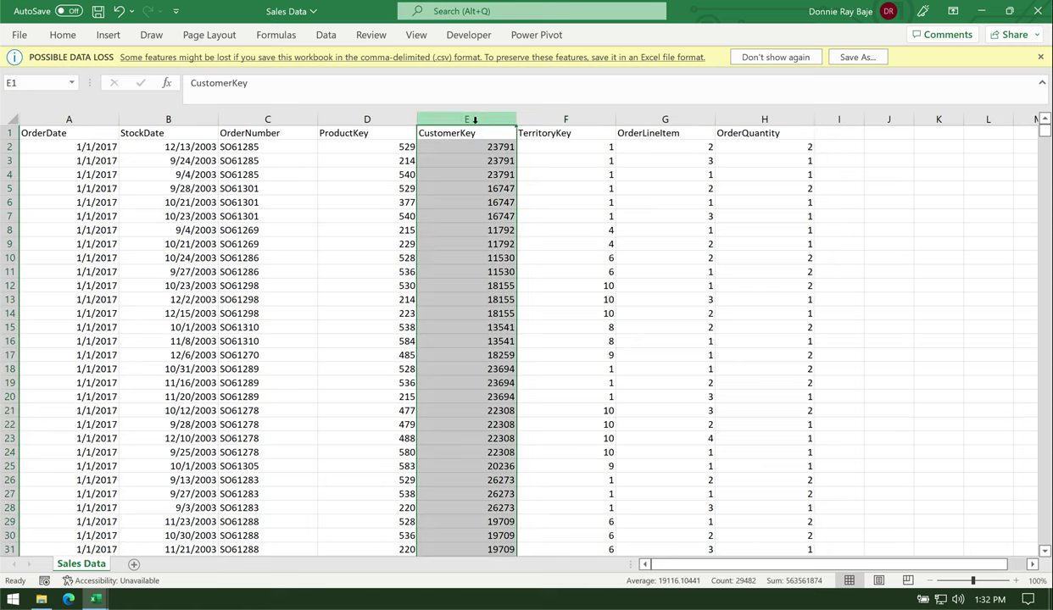
left_click_drag(478, 120, 398, 120)
left_click(388, 118)
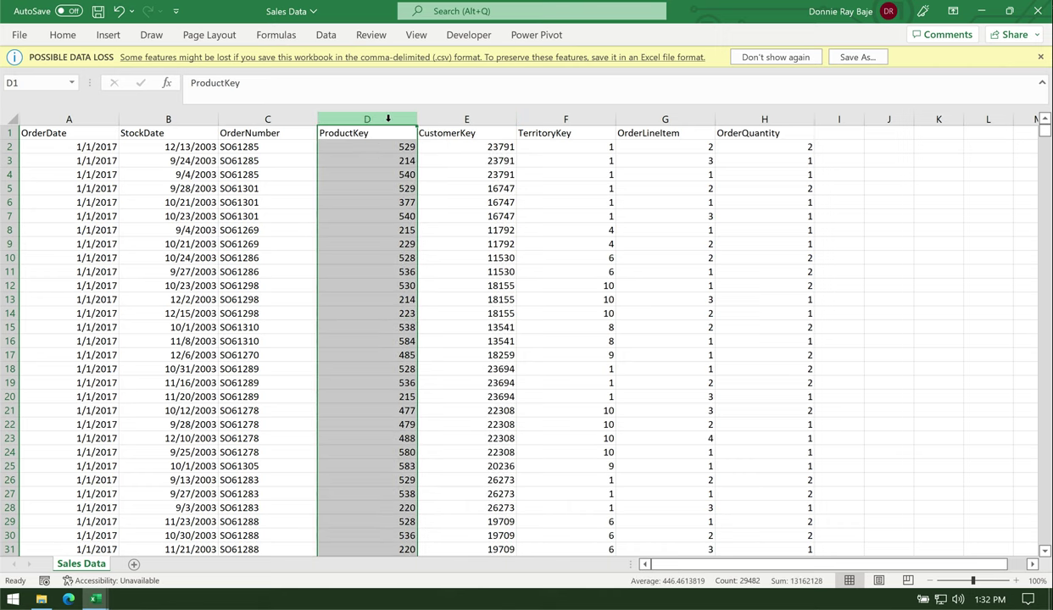
left_click(557, 119)
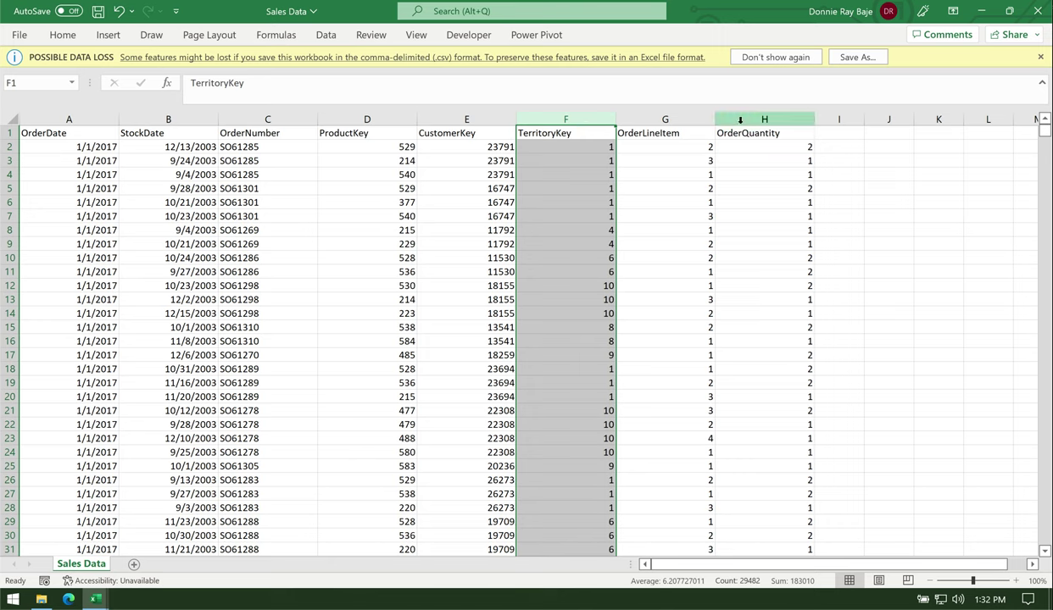
left_click(740, 120)
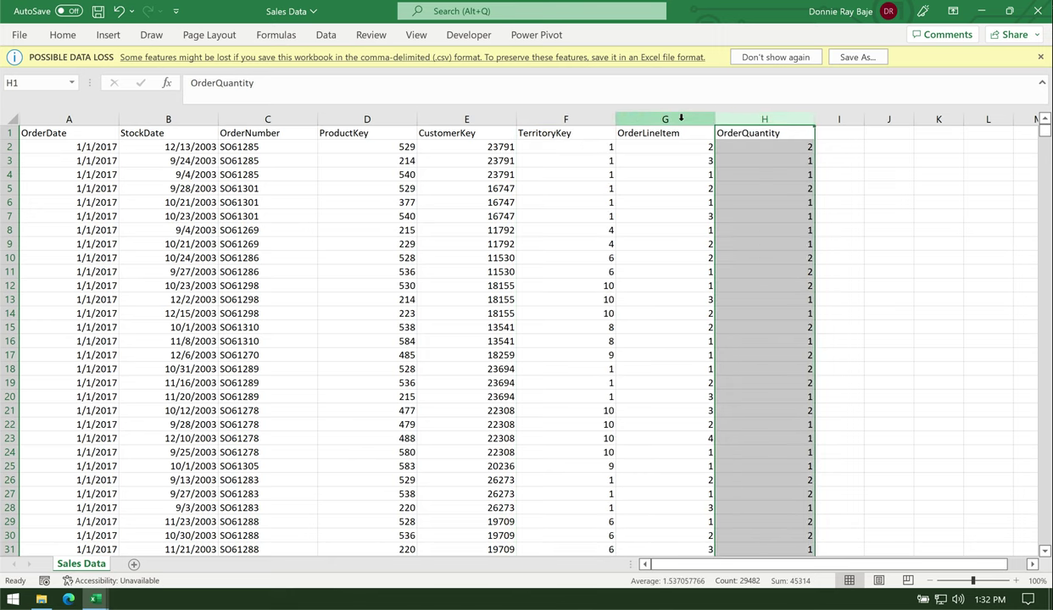
left_click(662, 119)
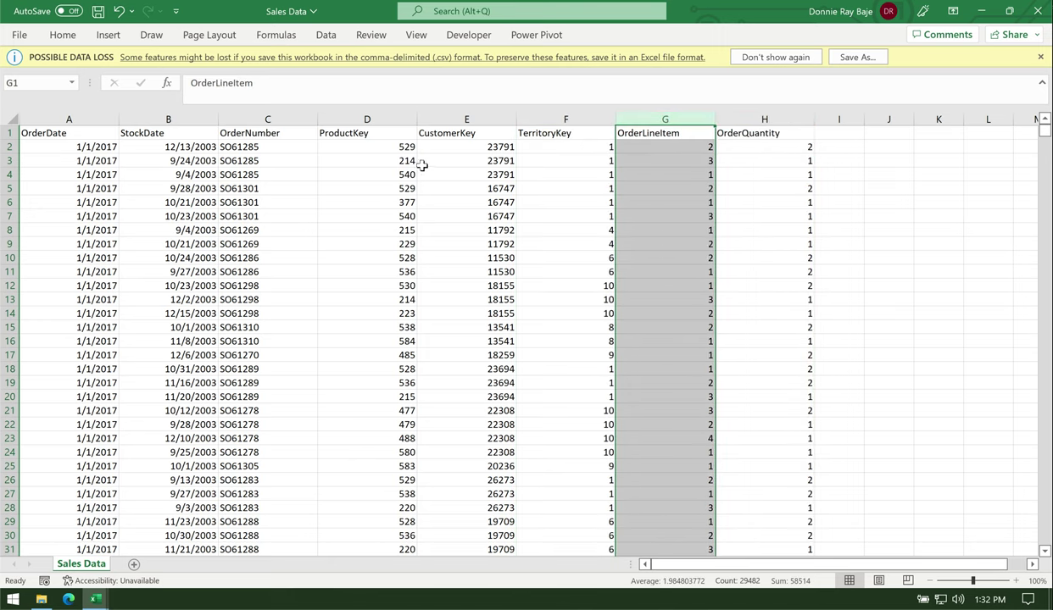
left_click(381, 158)
left_click(373, 119)
left_click(450, 173)
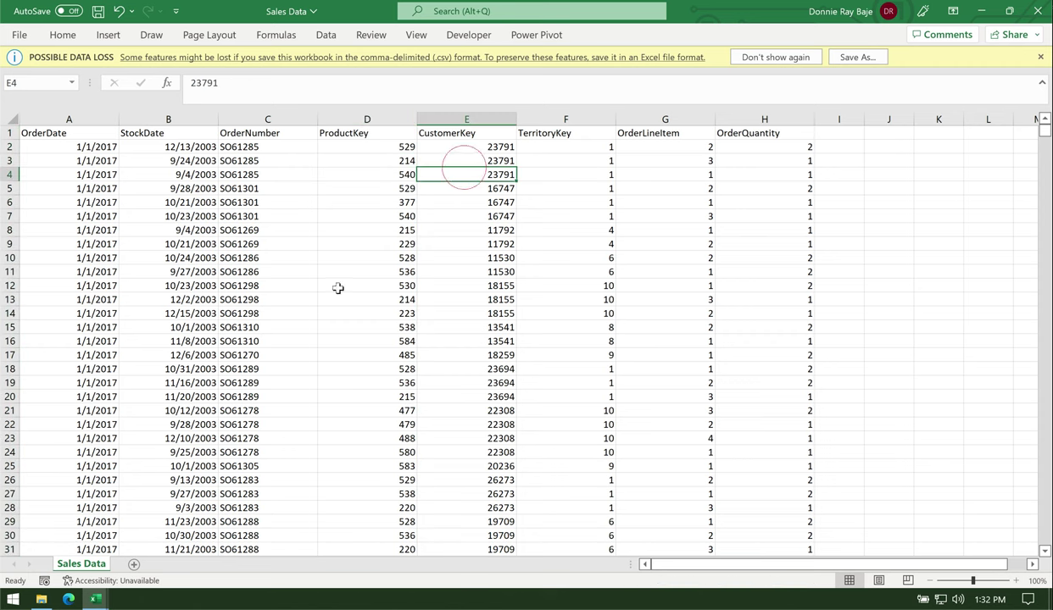
left_click(40, 599)
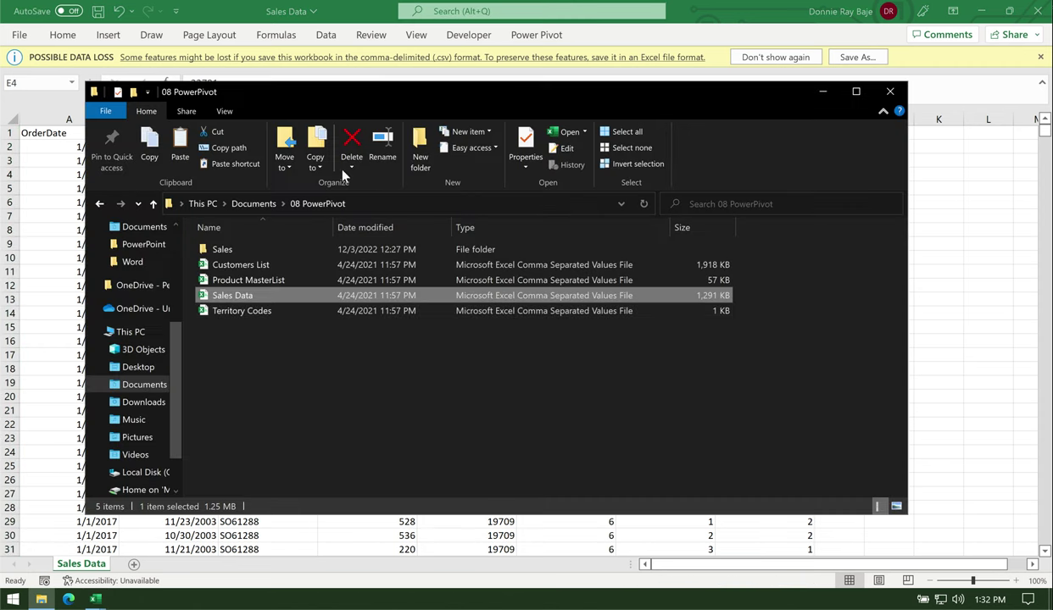
- Open Customers List and AutoFit its columns A through I
left_click_drag(341, 96, 516, 251)
double_click(398, 420)
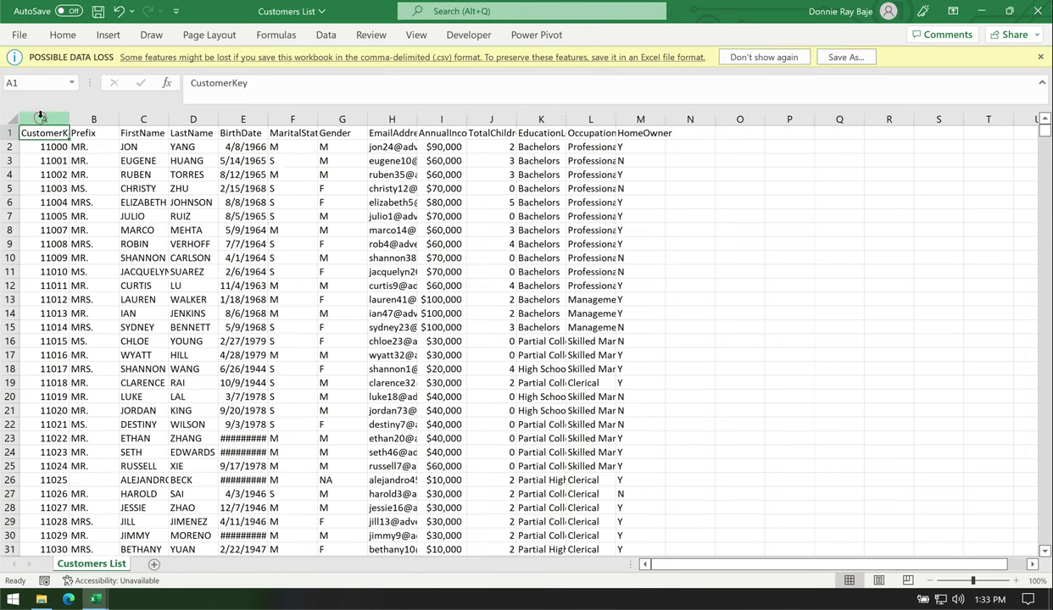
left_click_drag(46, 118, 606, 106)
double_click(565, 119)
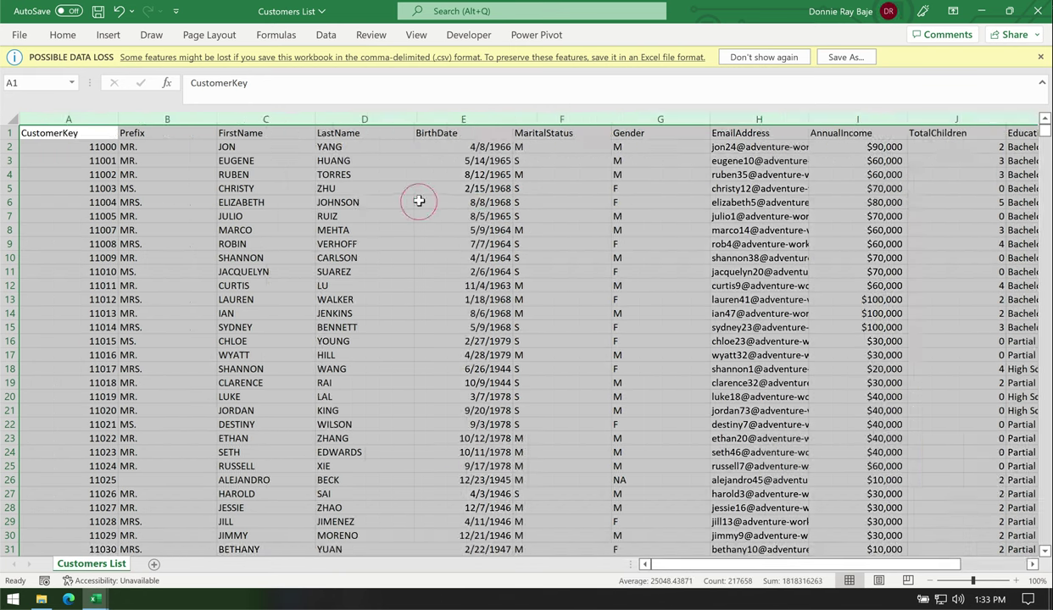
left_click(418, 202)
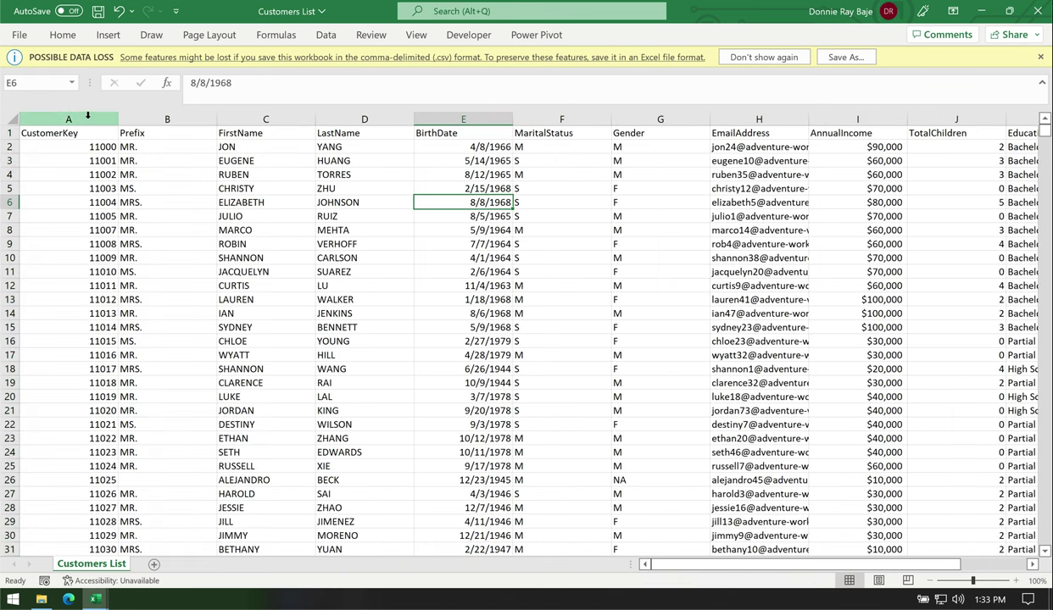
- Inspect the Prefix, FirstName, BirthDate, AnnualIncome and CustomerKey columns, then restore down the window
left_click(166, 118)
left_click(280, 119)
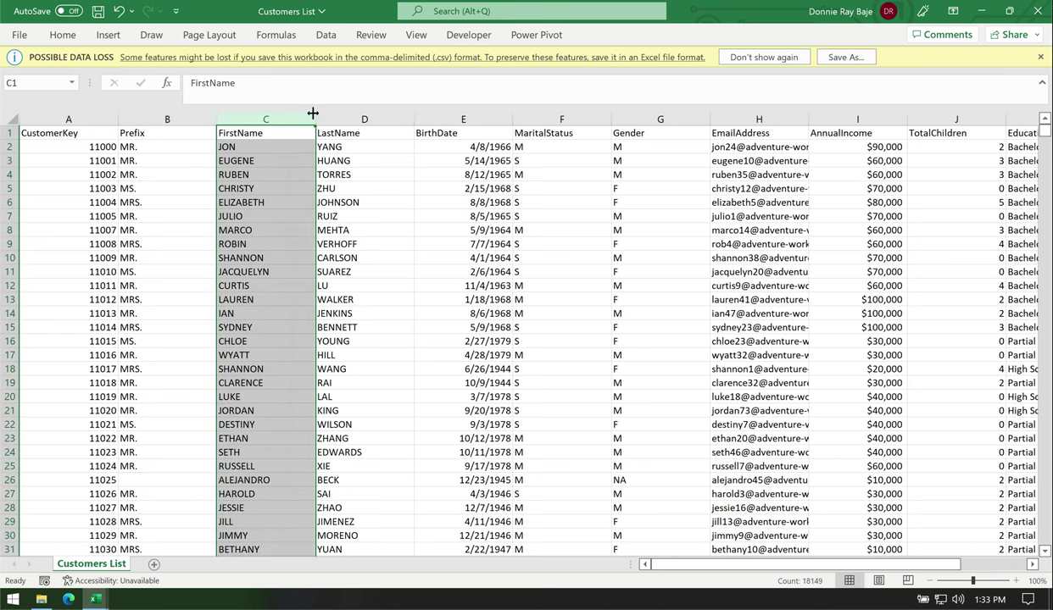
left_click(327, 112)
left_click(451, 115)
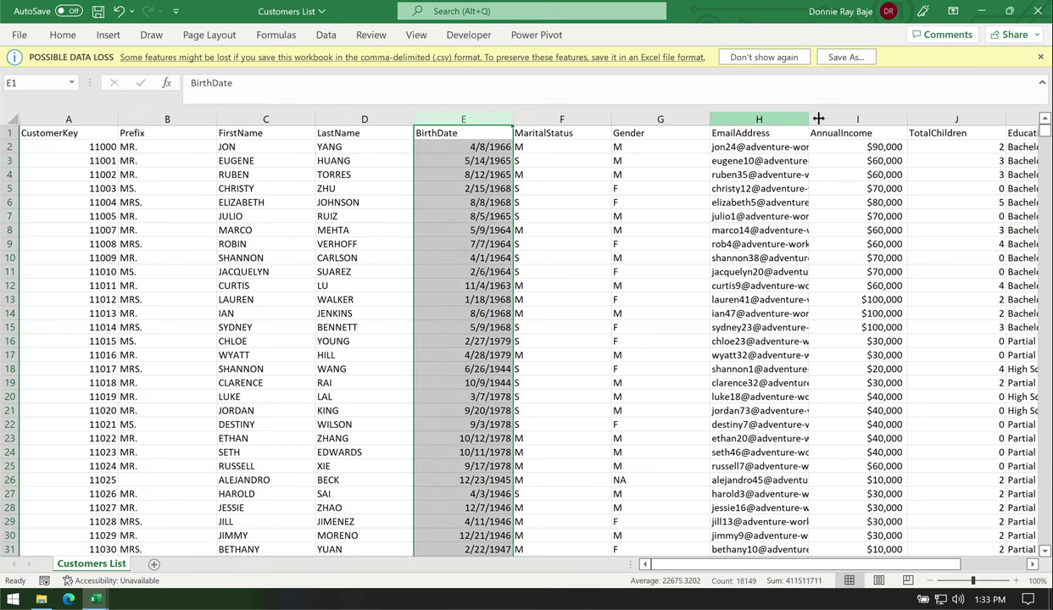
left_click(831, 118)
left_click(370, 200)
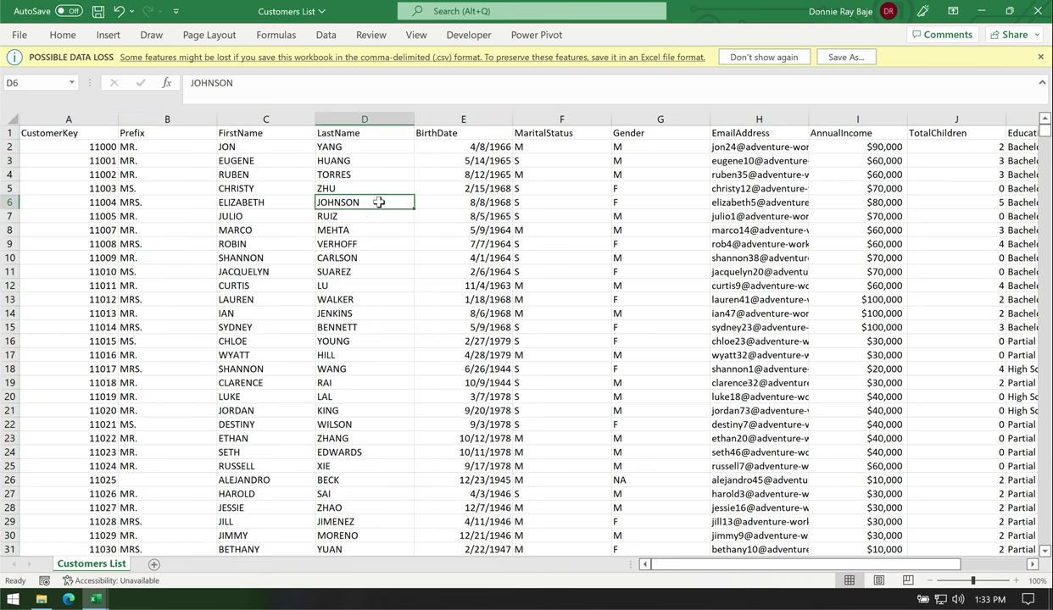
left_click(92, 119)
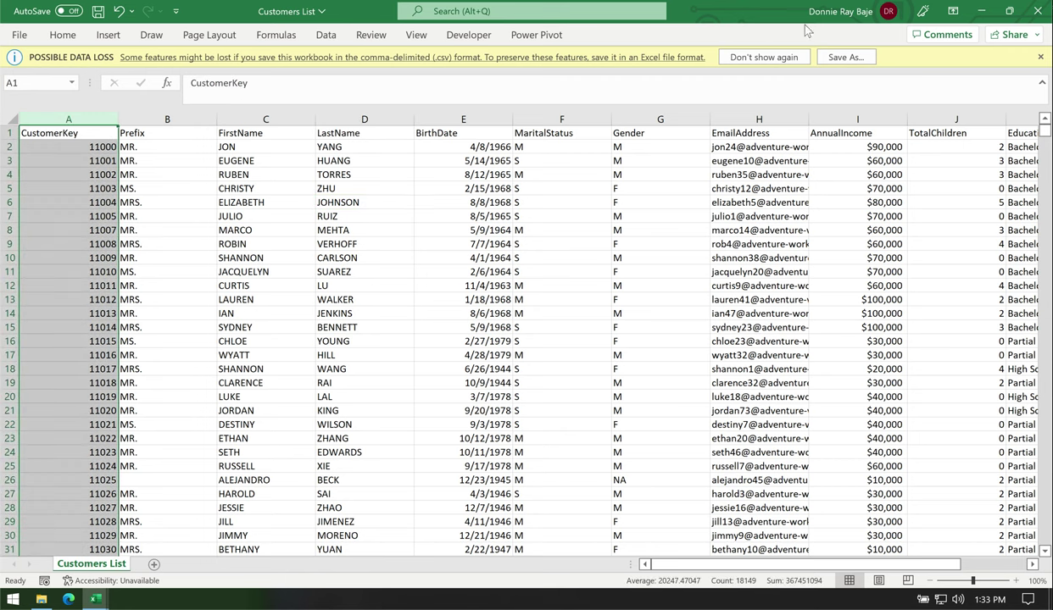
left_click(1009, 11)
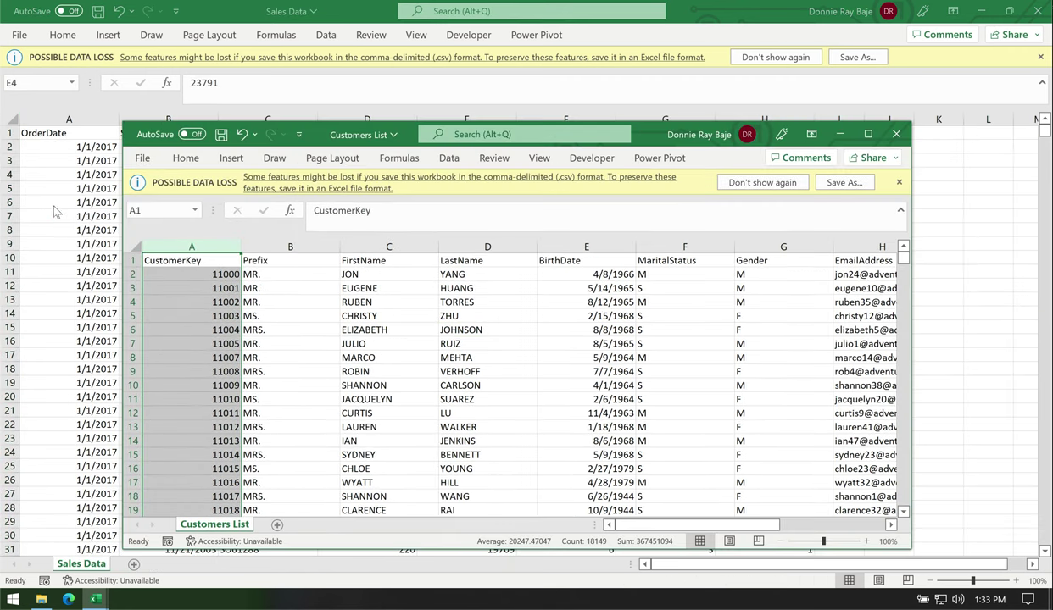
- Place Customers List lower right over Sales Data and mark the link between their CustomerKey columns
left_click(64, 212)
left_click(475, 119)
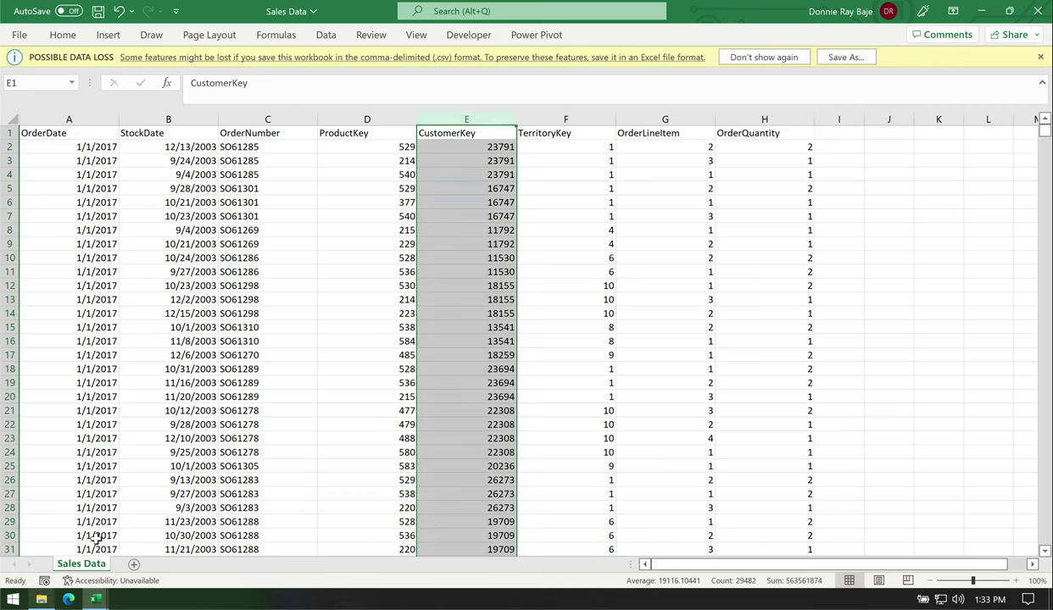
left_click(96, 599)
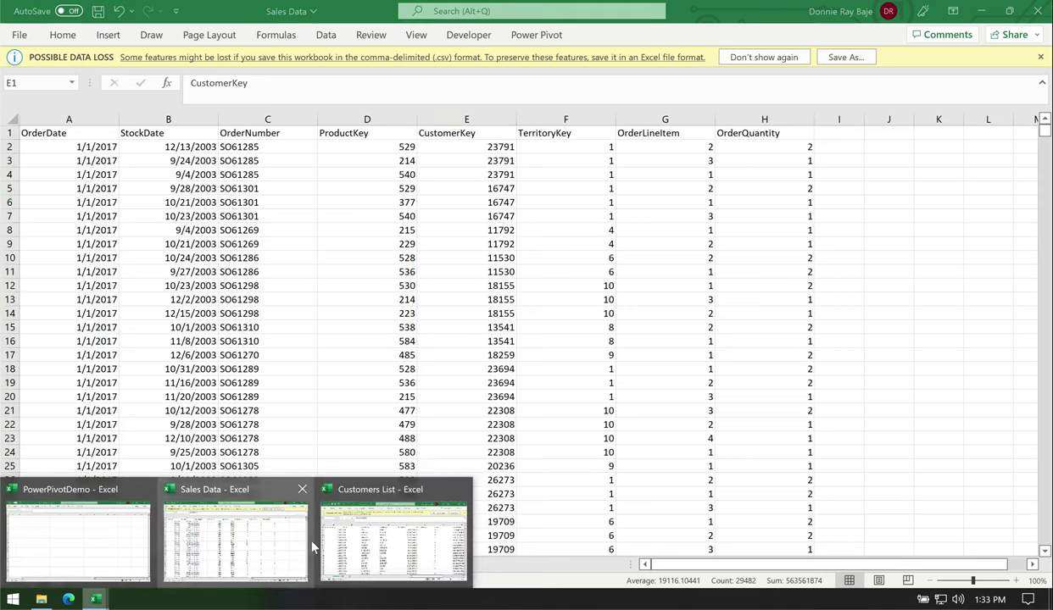
left_click(364, 536)
left_click_drag(341, 142, 429, 258)
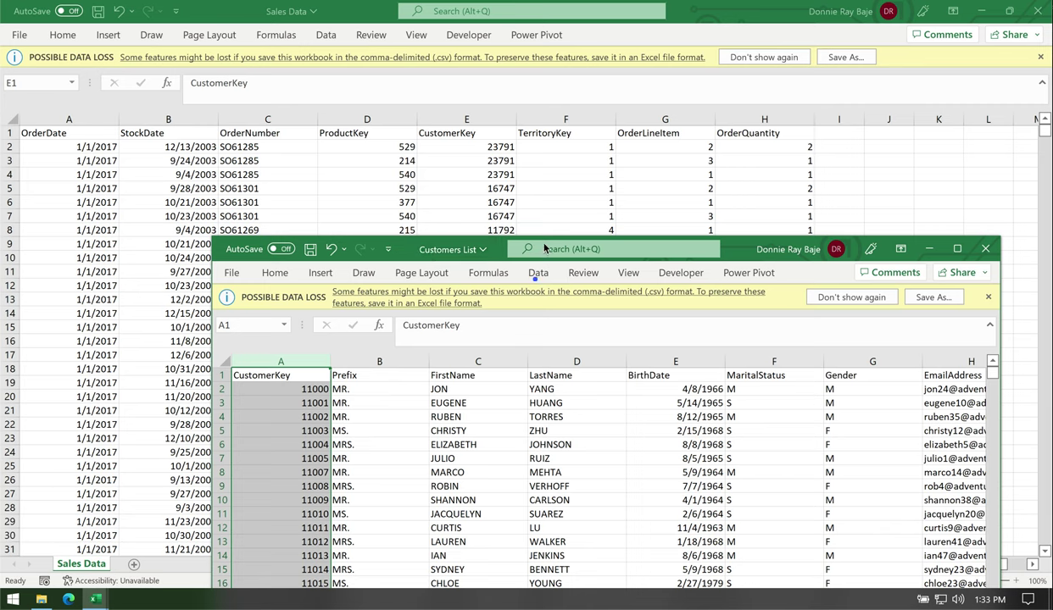
left_click_drag(476, 167, 304, 437)
- Open Product MasterList and AutoFit its columns A through J
left_click(930, 249)
left_click(41, 600)
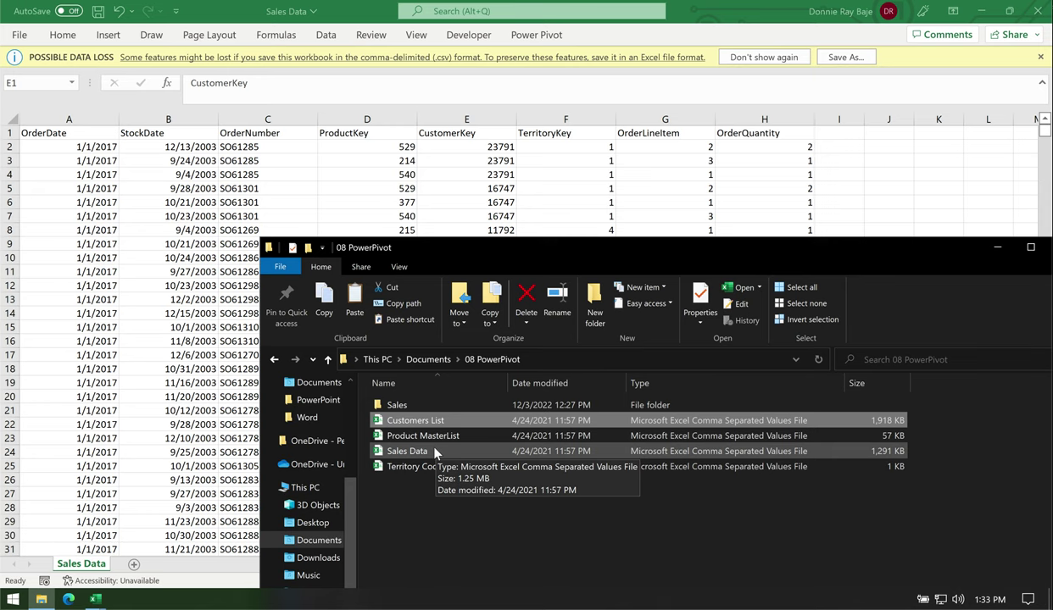
key("alt+Tab")
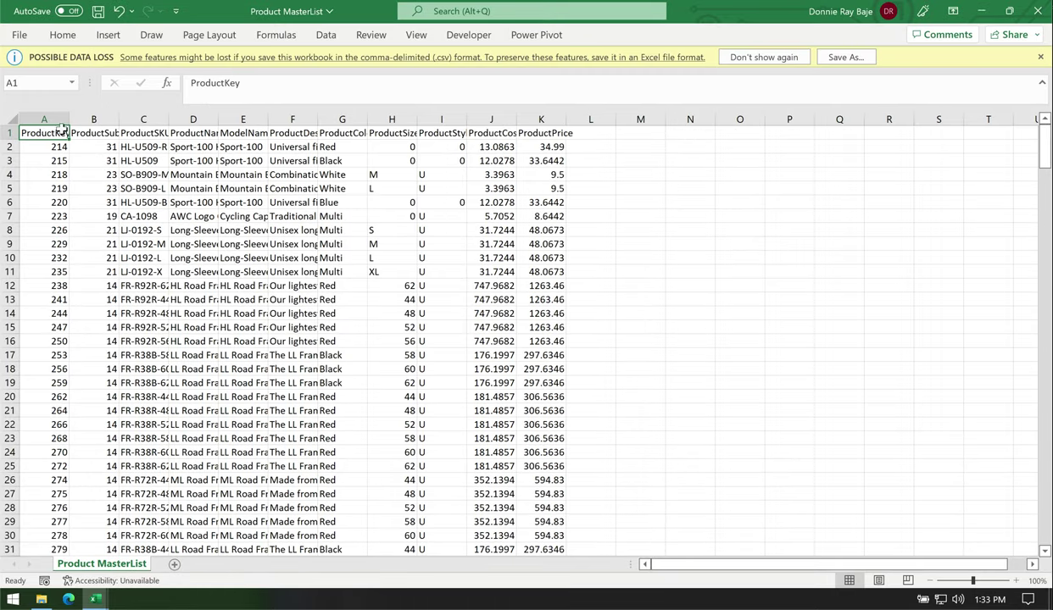
left_click_drag(44, 118, 465, 123)
double_click(464, 123)
left_click(310, 185)
- Compare the ProductKey column in Product MasterList with ProductKey in Sales Data
left_click(70, 120)
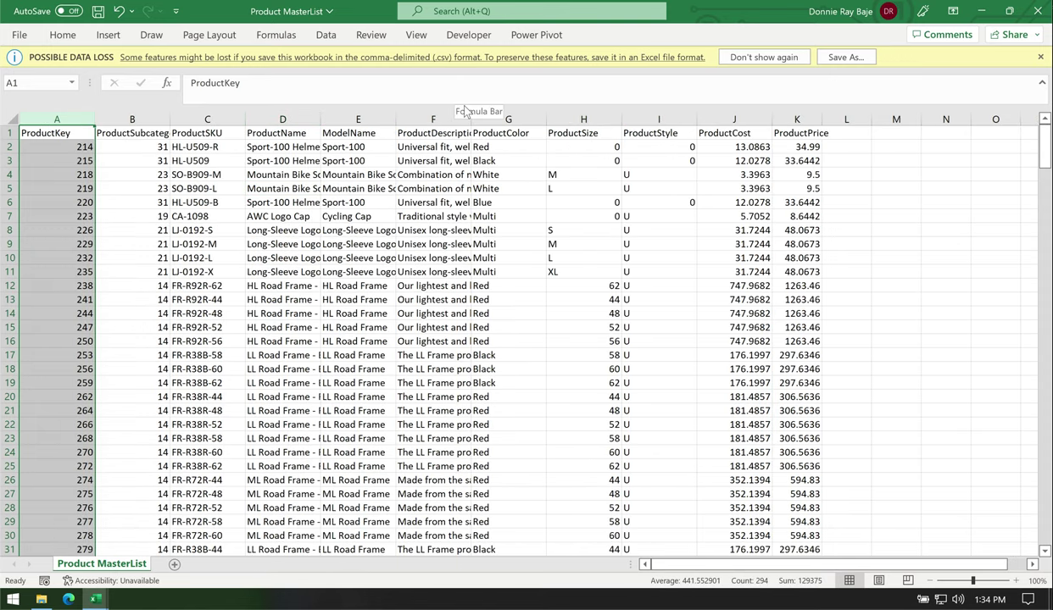
left_click(95, 600)
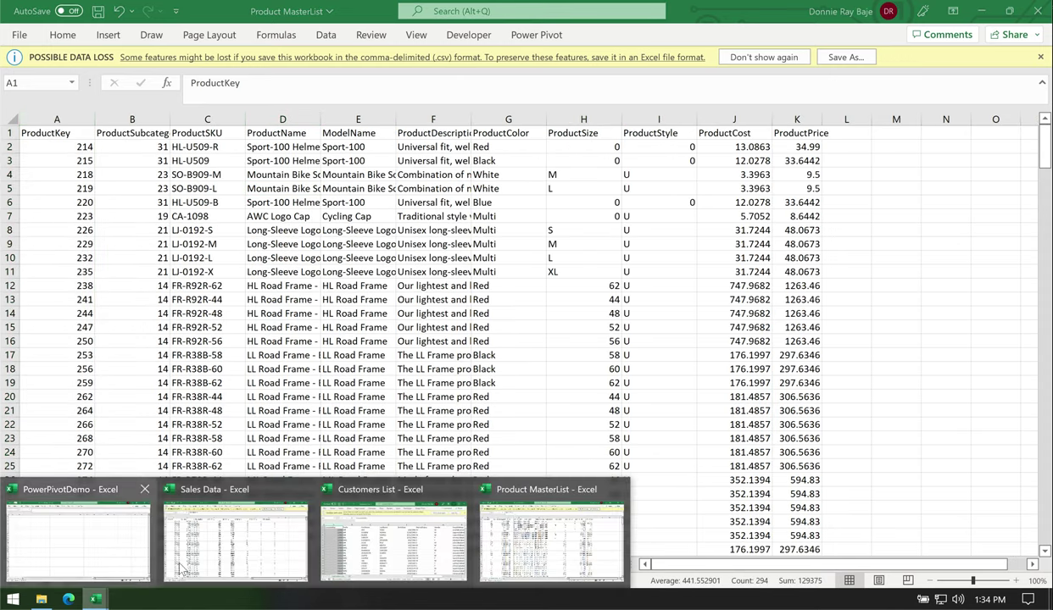
left_click(206, 518)
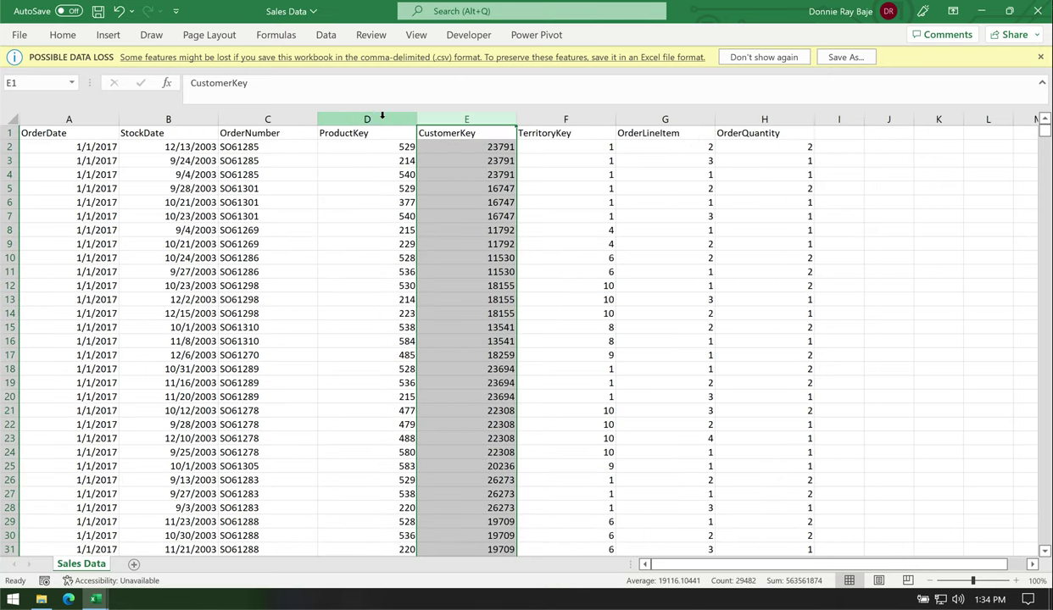
left_click(375, 116)
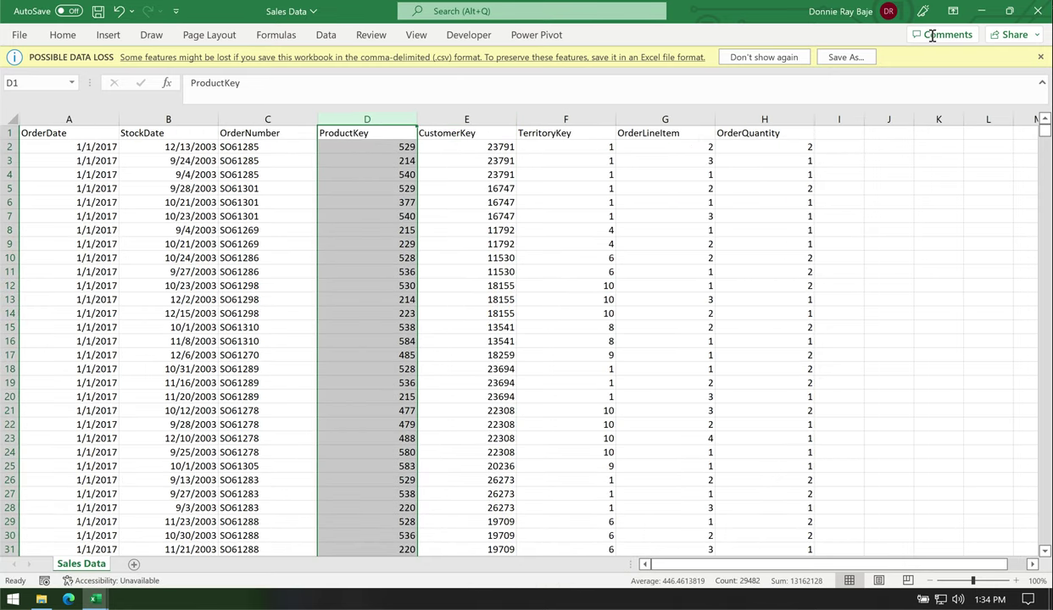
- Close Sales Data.csv and Product MasterList.csv, choosing Don't Save for both
left_click(1036, 11)
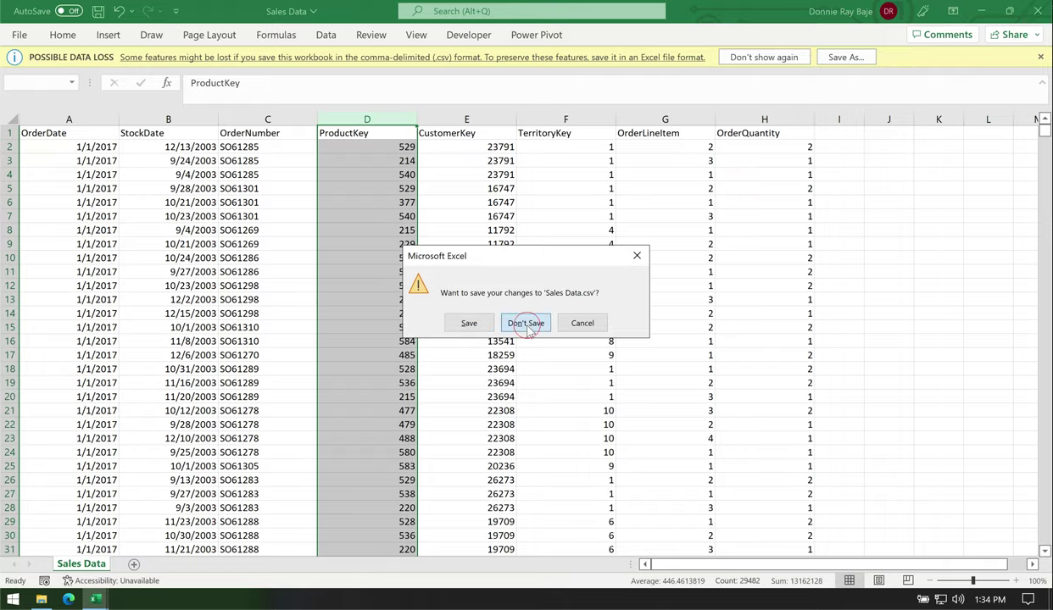
left_click(526, 322)
double_click(255, 12)
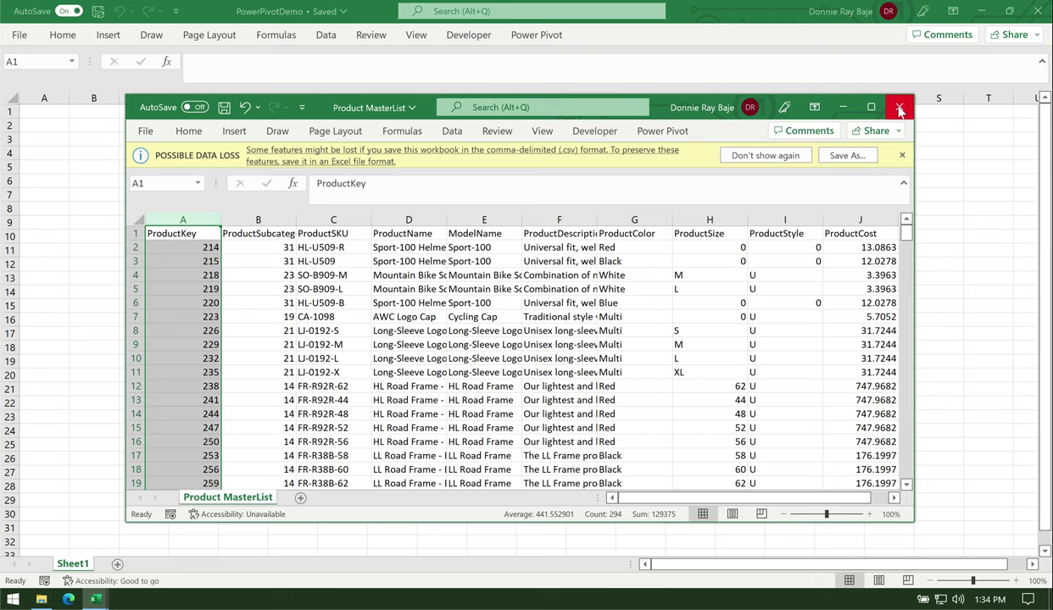
left_click(900, 110)
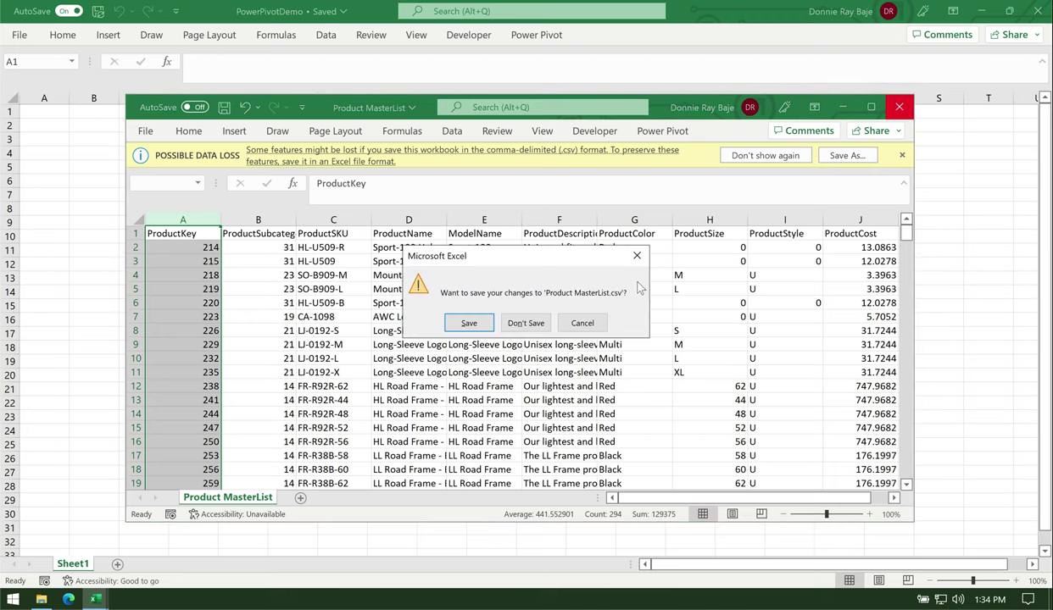
left_click(516, 331)
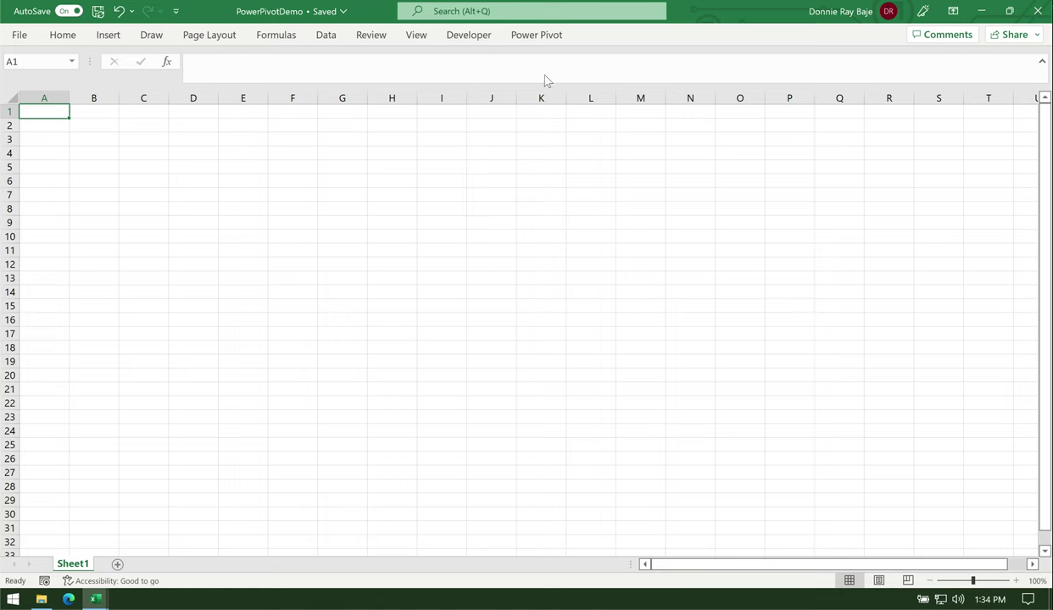
- Check the Power Pivot tab, then select Microsoft Power Pivot for Excel under File > Options > Add-ins
left_click(550, 37)
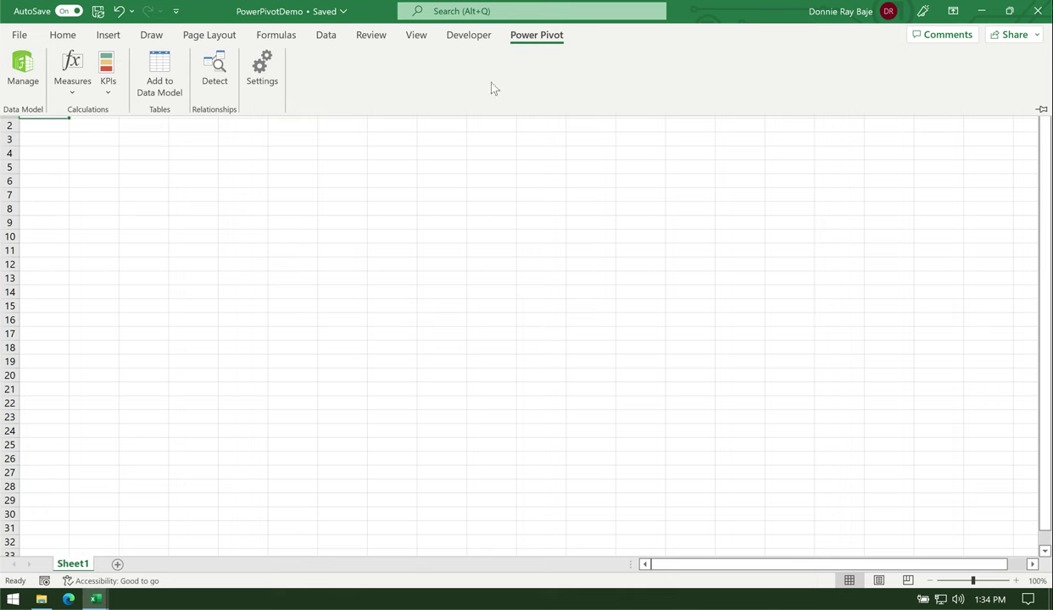
left_click(18, 35)
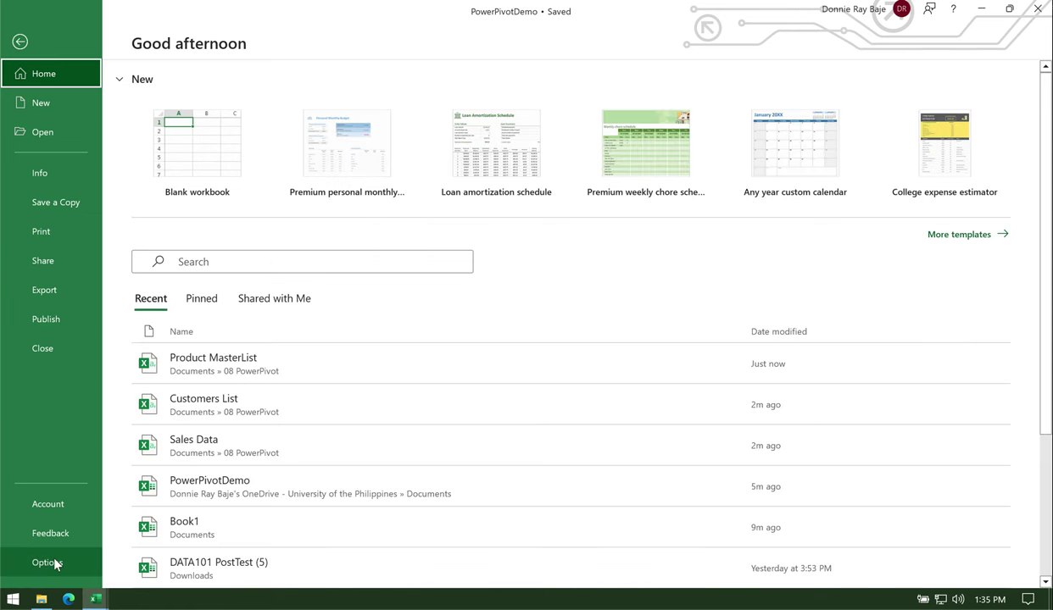
left_click(55, 562)
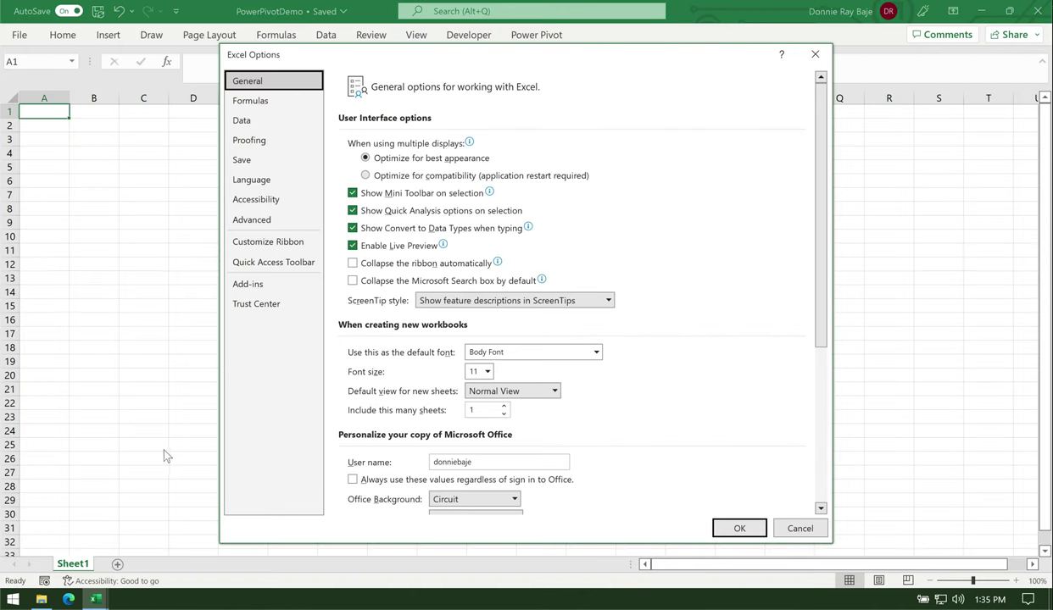
left_click(284, 285)
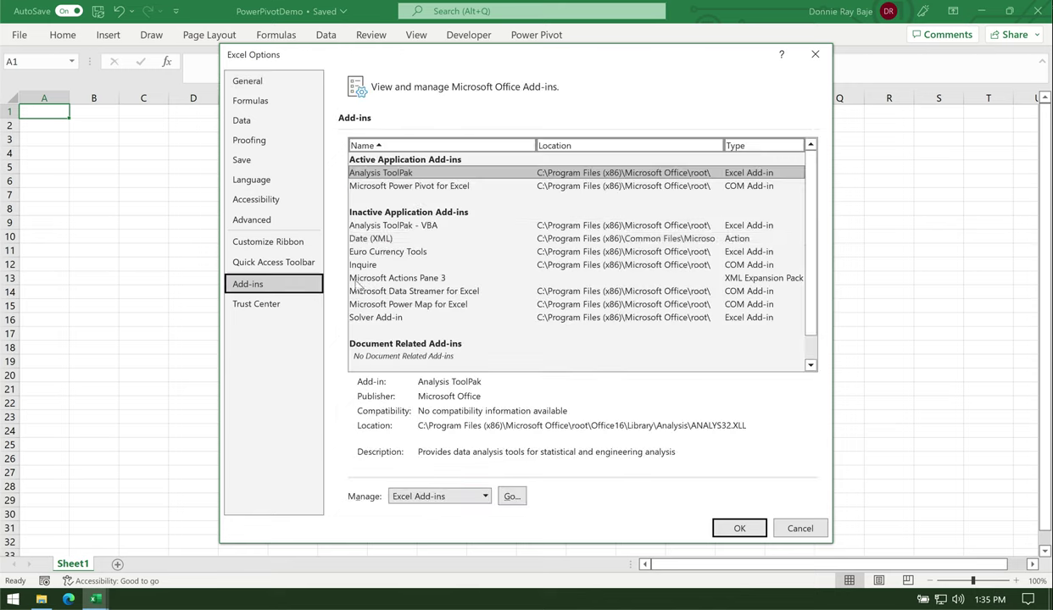
left_click(420, 186)
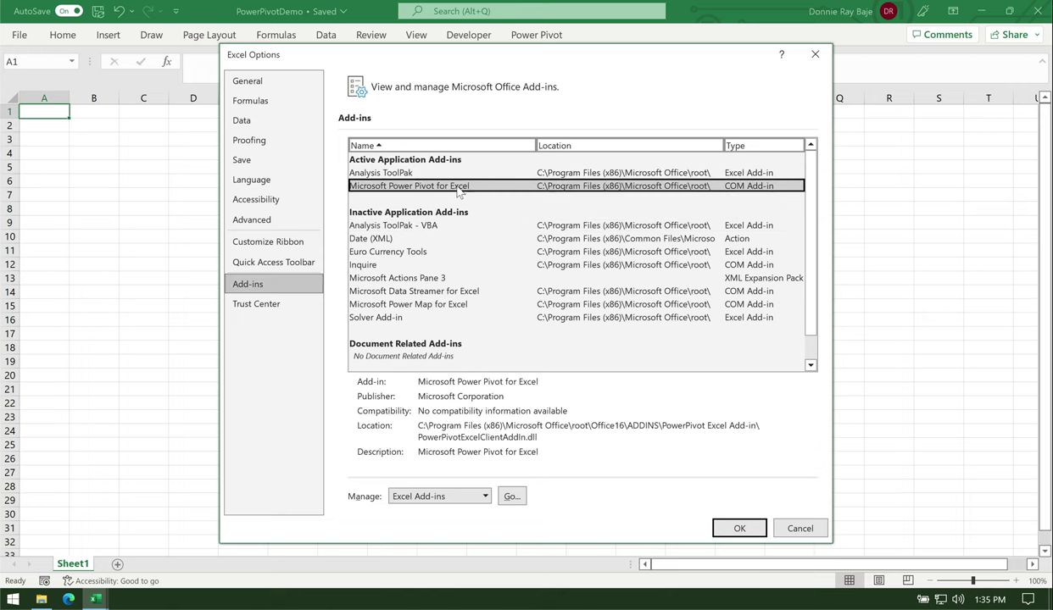
scroll(788, 292, "down", 2)
scroll(816, 234, "up", 2)
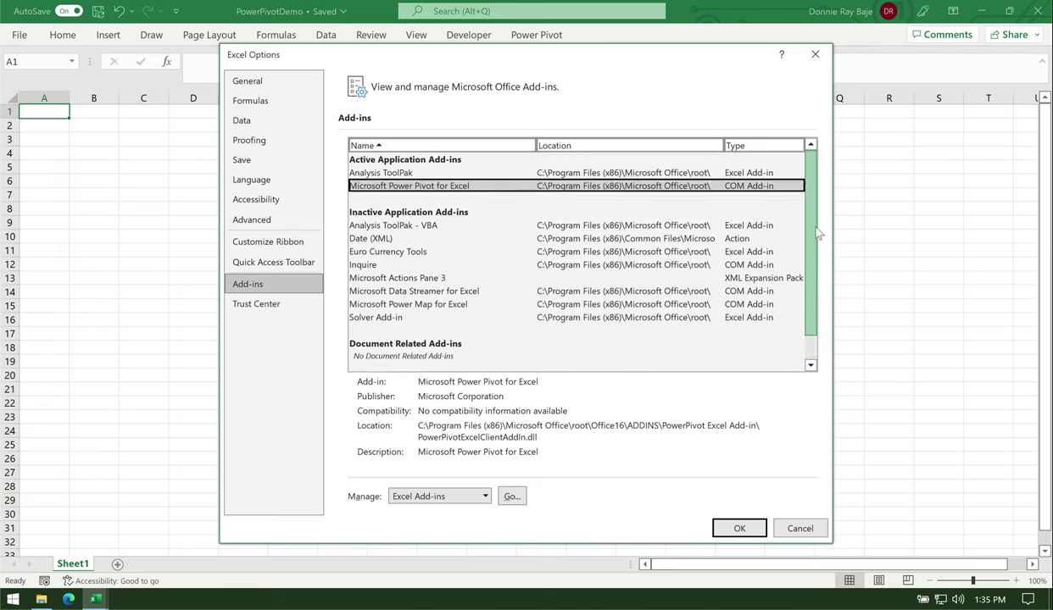
scroll(789, 273, "down", 2)
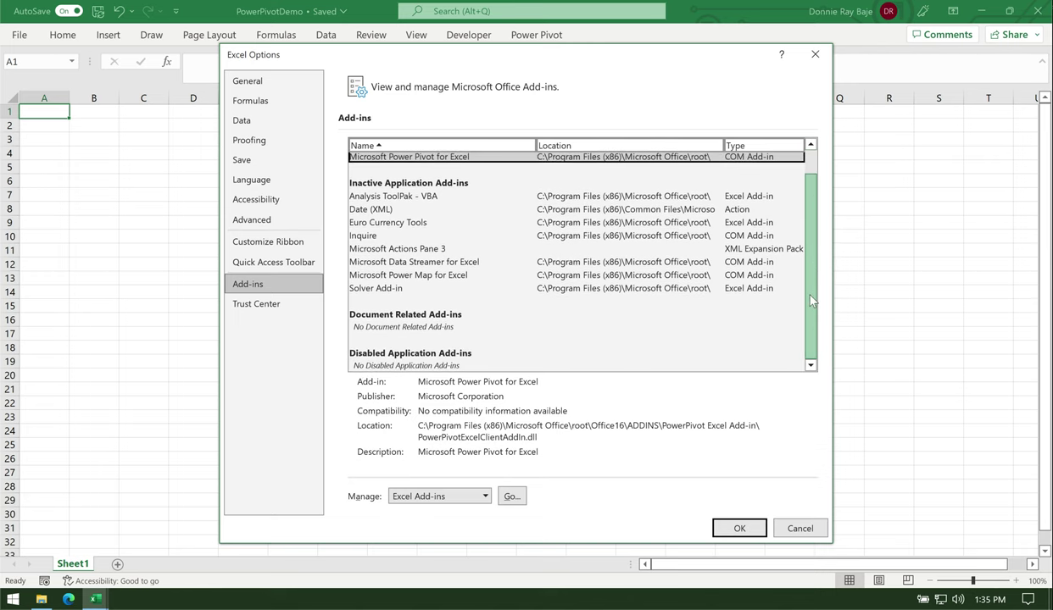
scroll(785, 287, "up", 2)
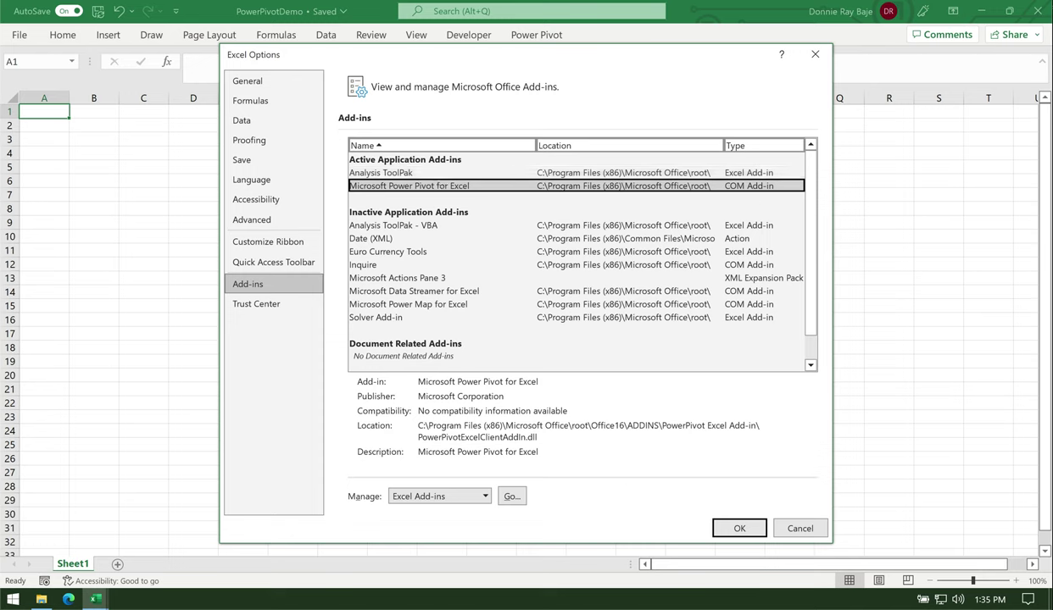
- Highlight the add-in's COM type and set Manage to COM Add-ins
mouse_move(778, 176)
left_mouse_down()
mouse_move(715, 188)
mouse_move(767, 208)
left_mouse_up()
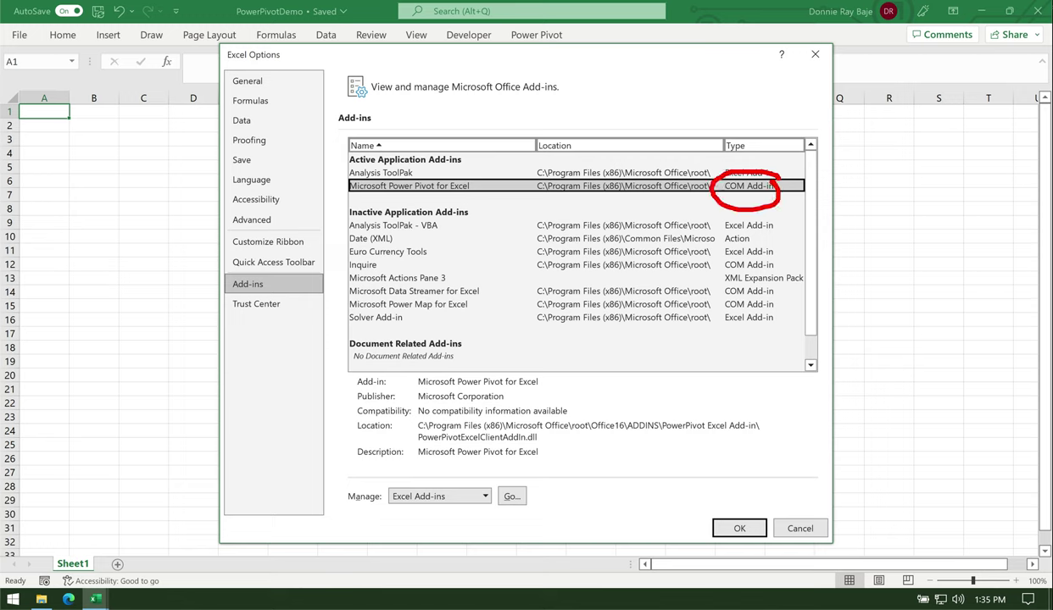
key("Escape")
left_click(484, 497)
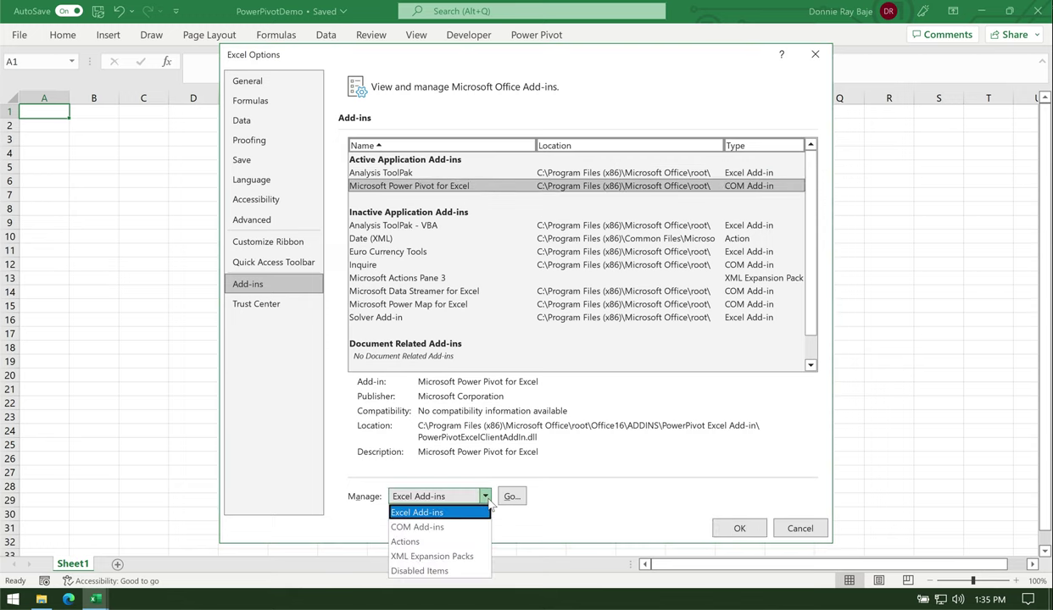
left_click(438, 528)
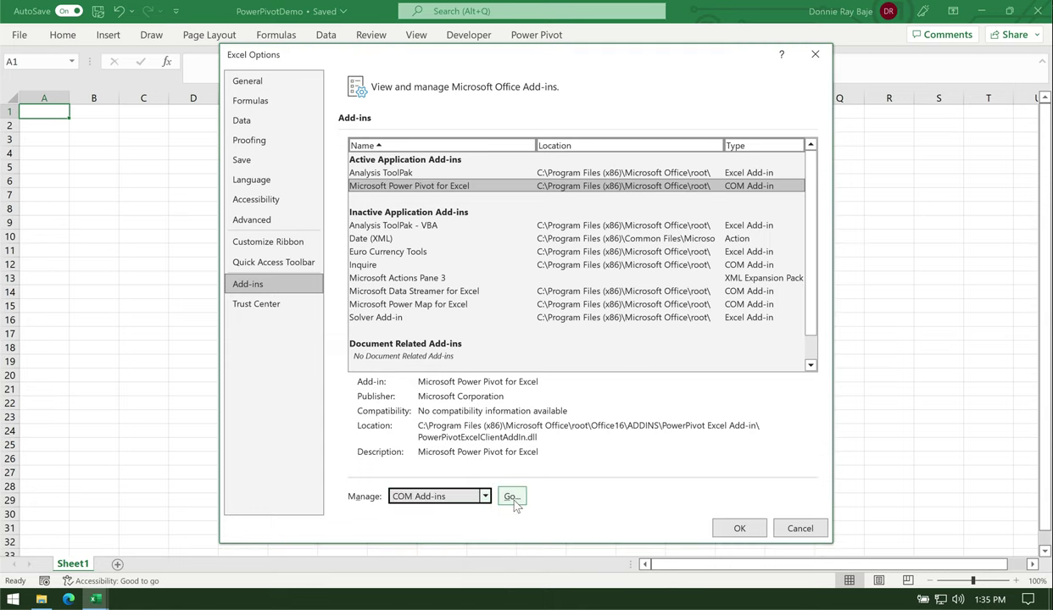
- Verify Microsoft Power Pivot for Excel is checked in the COM Add-ins dialog and confirm with OK
left_click(512, 499)
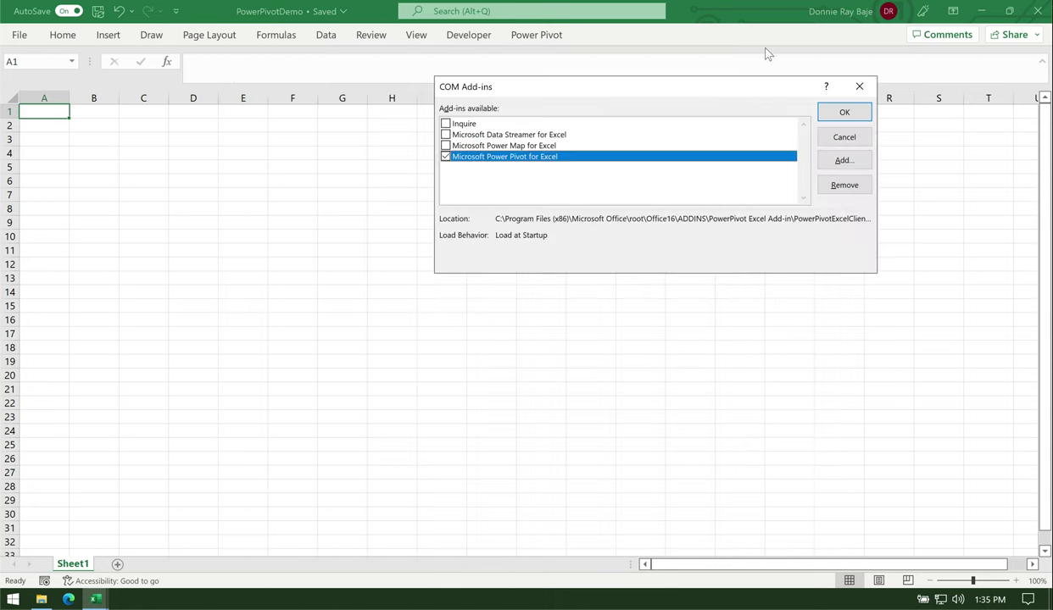
left_click_drag(694, 100, 542, 157)
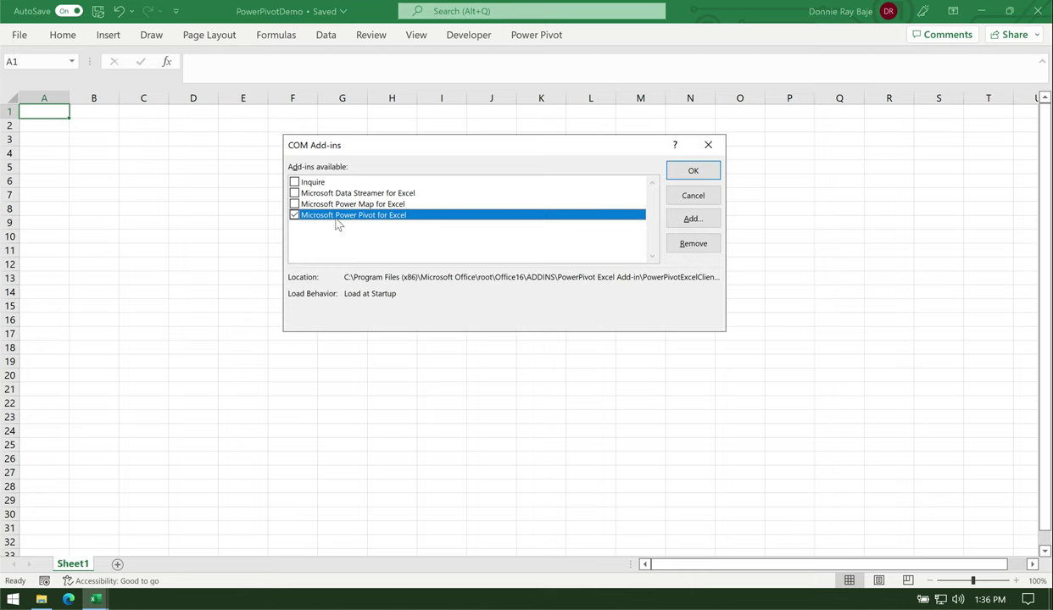
left_click(695, 170)
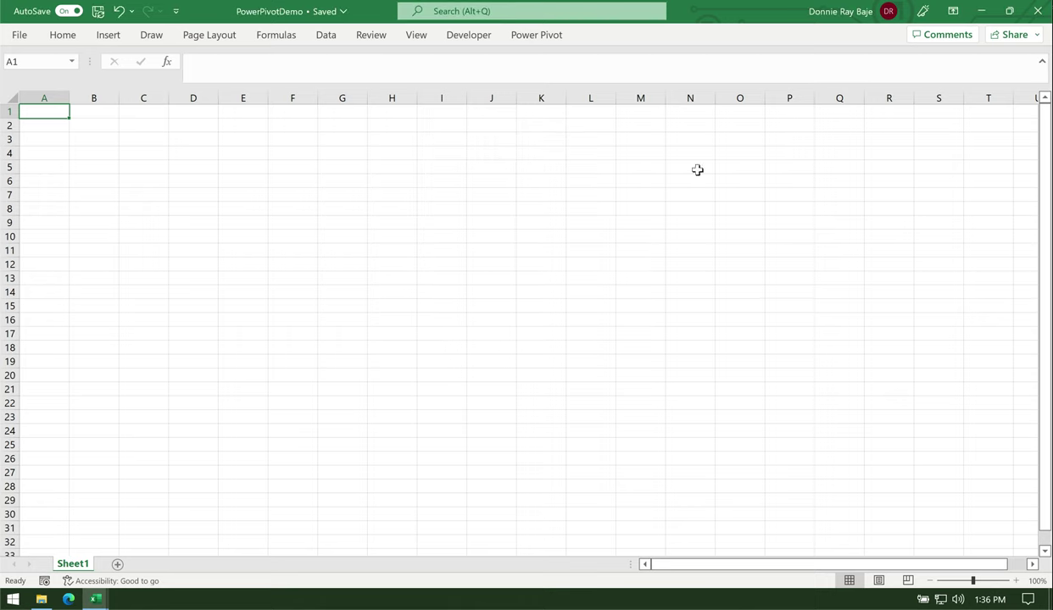
- Close the Customers List csv without saving its changes
left_click(533, 37)
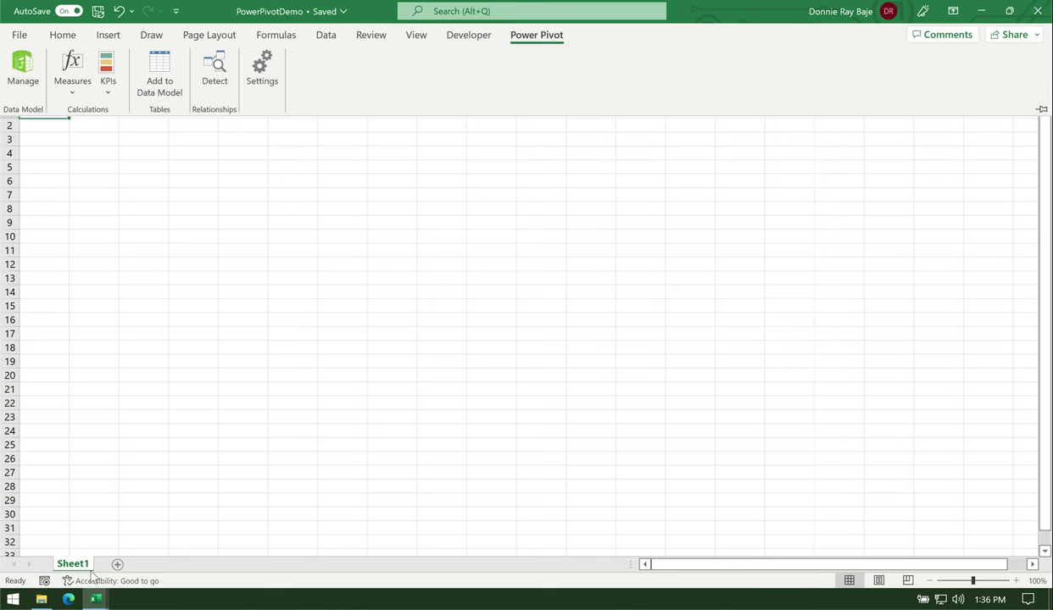
left_click(96, 598)
left_click(222, 512)
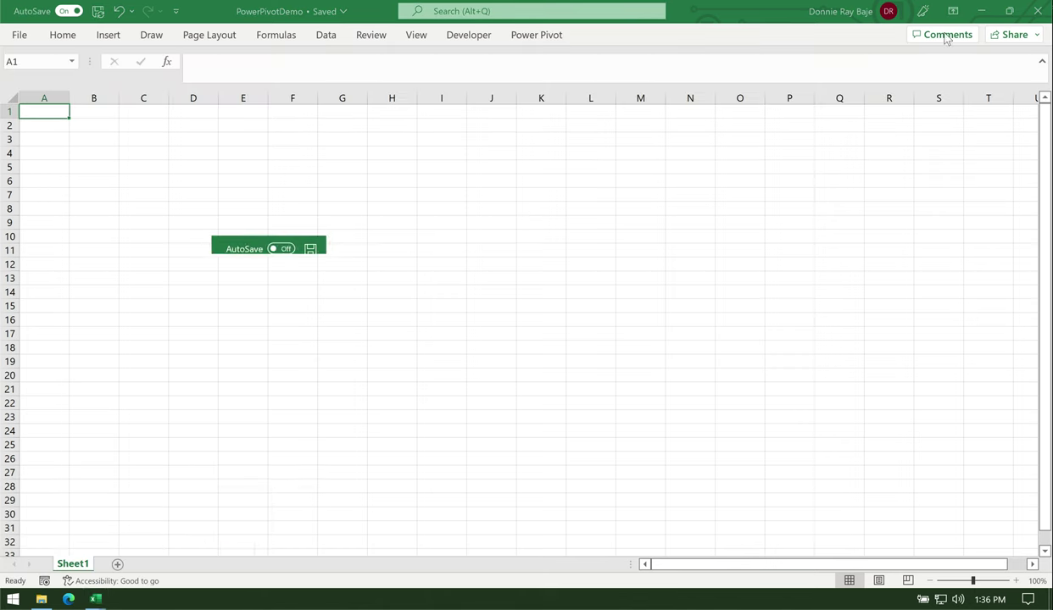
left_click(985, 248)
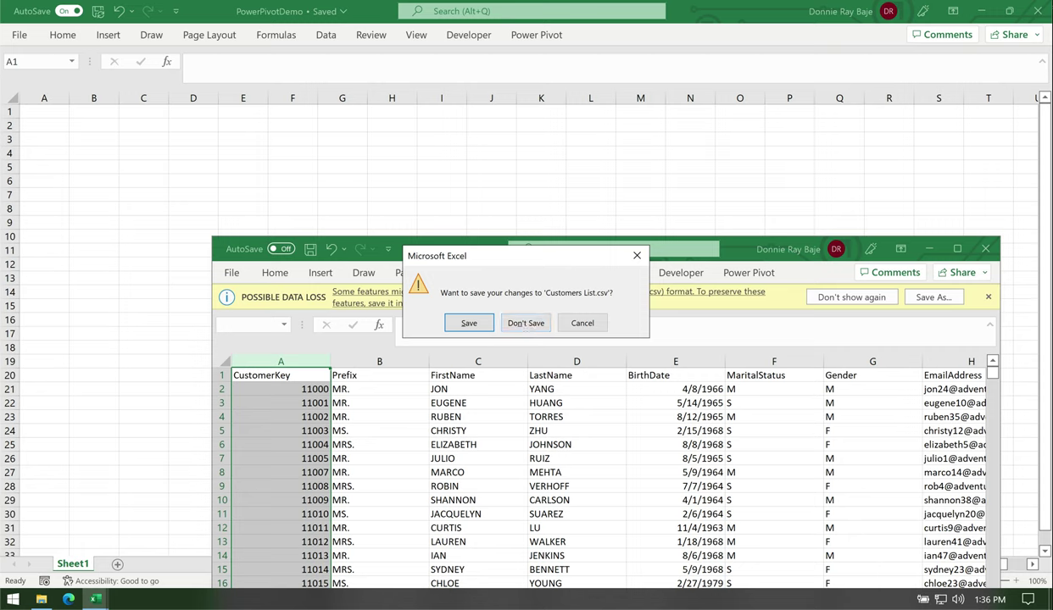
mouse_move(621, 289)
left_mouse_down()
mouse_move(597, 289)
mouse_move(609, 303)
mouse_move(599, 285)
left_mouse_up()
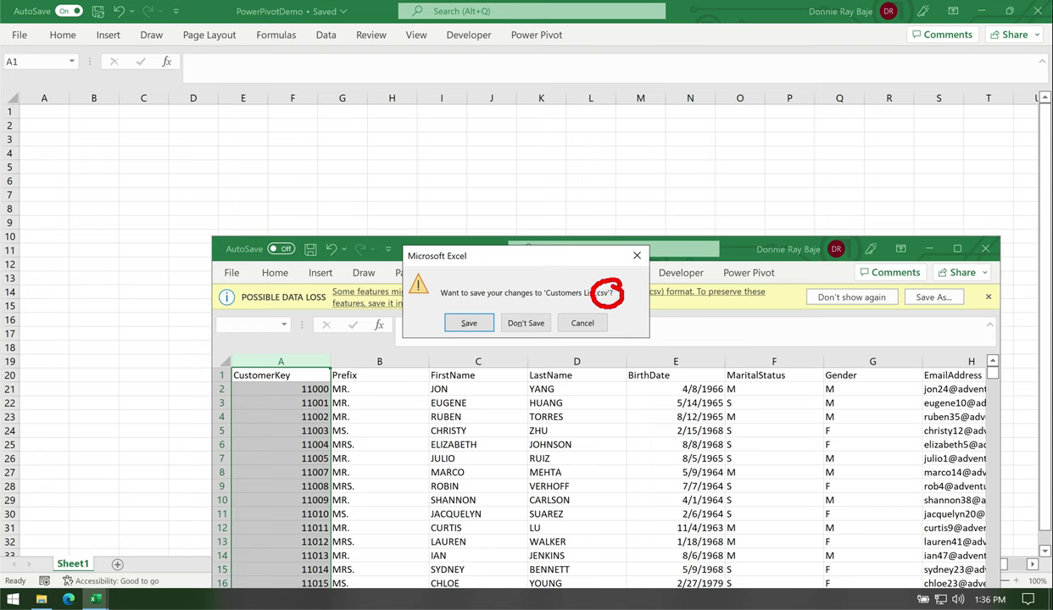
left_click(540, 328)
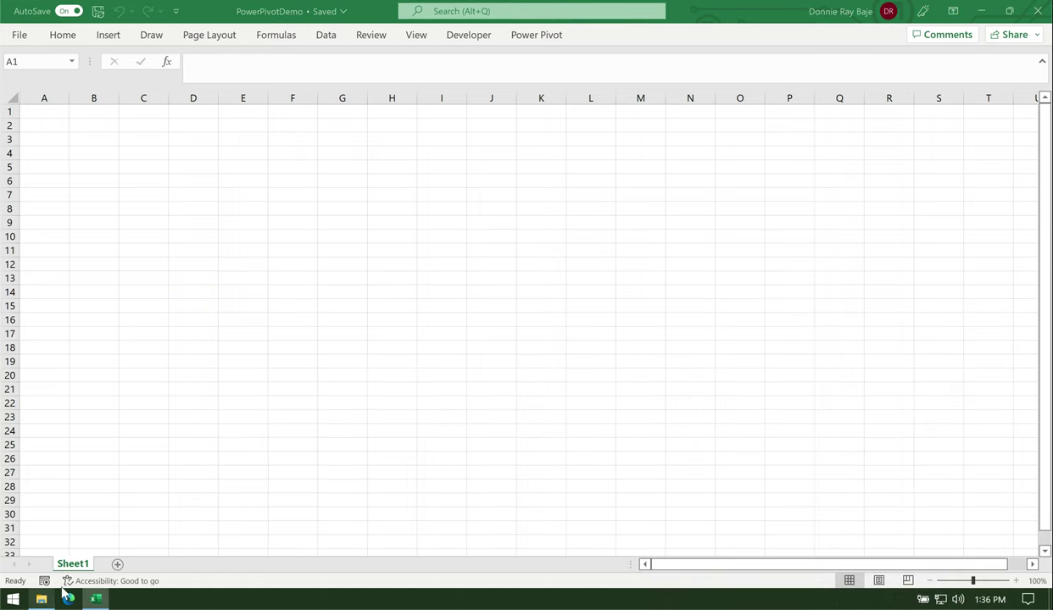
- Return to the PowerPivotDemo workbook and display the Power Pivot tools
left_click(42, 599)
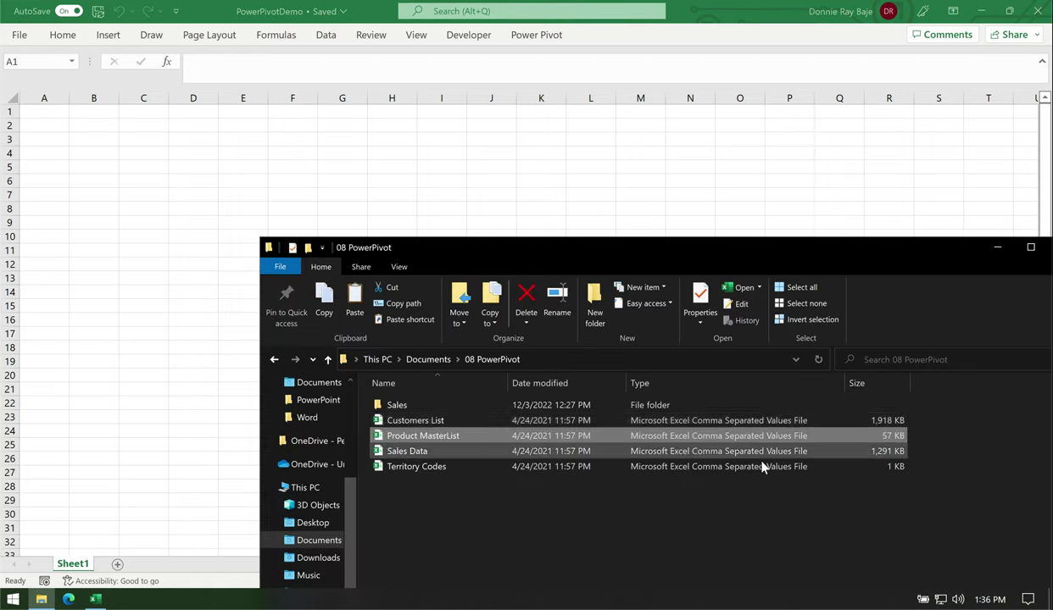
left_click(122, 162)
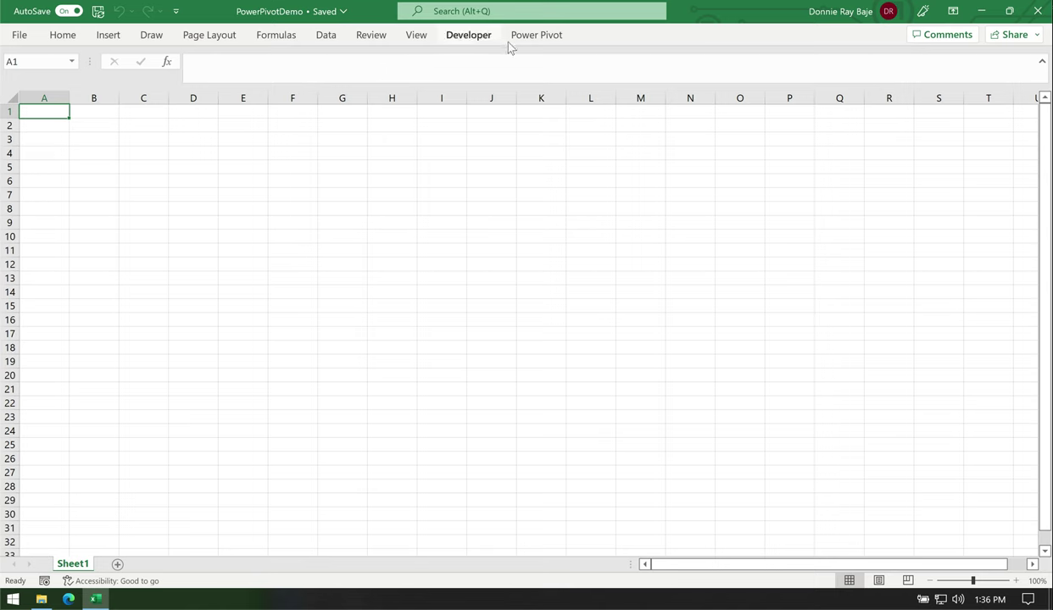
left_click(536, 39)
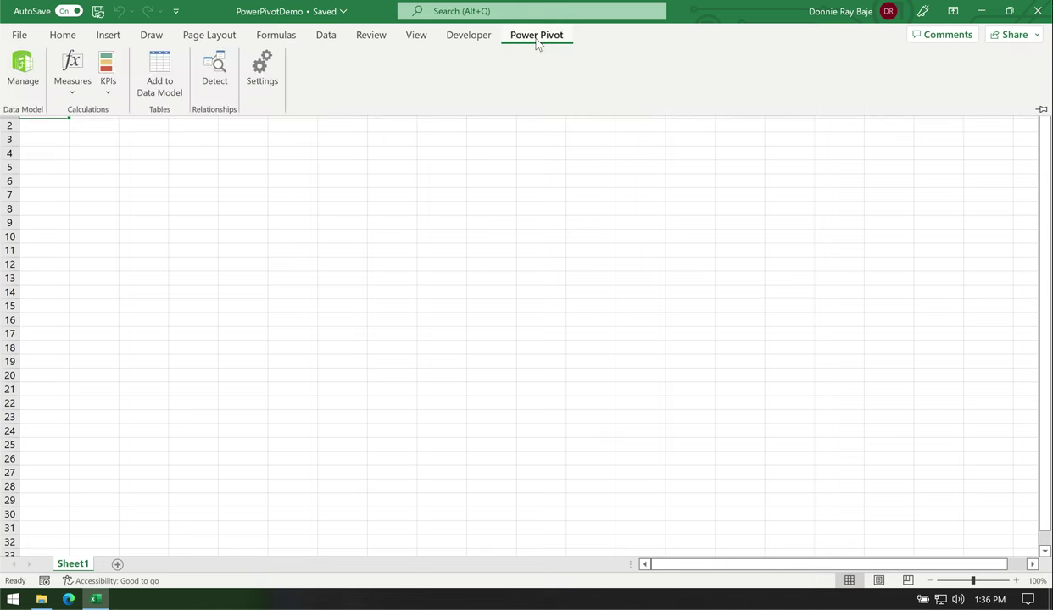
- Open the Power Pivot Manage window and launch the From Other Sources Table Import Wizard
left_click(23, 77)
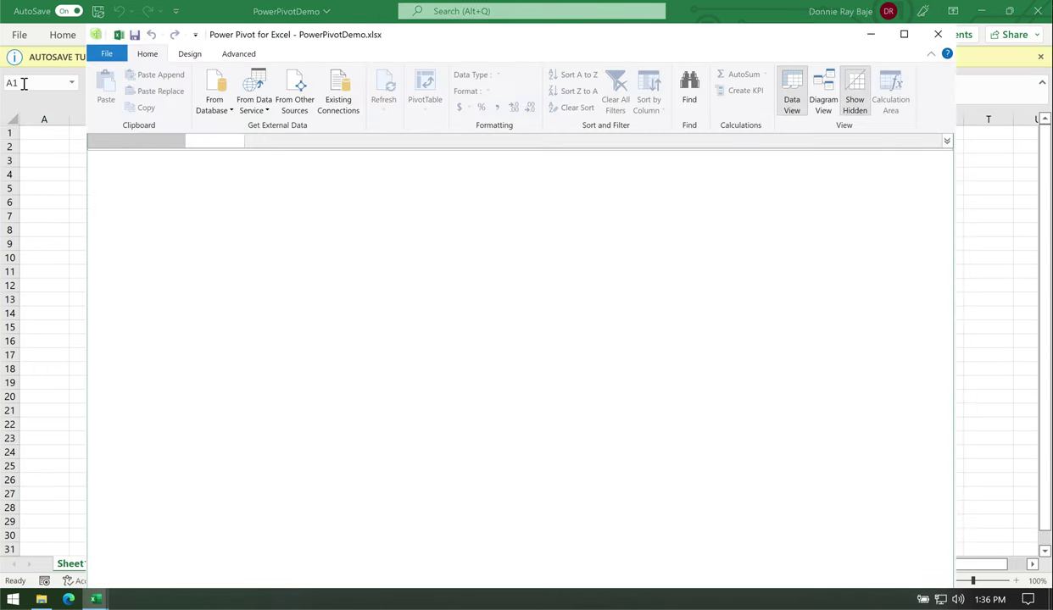
left_click_drag(326, 38, 362, 64)
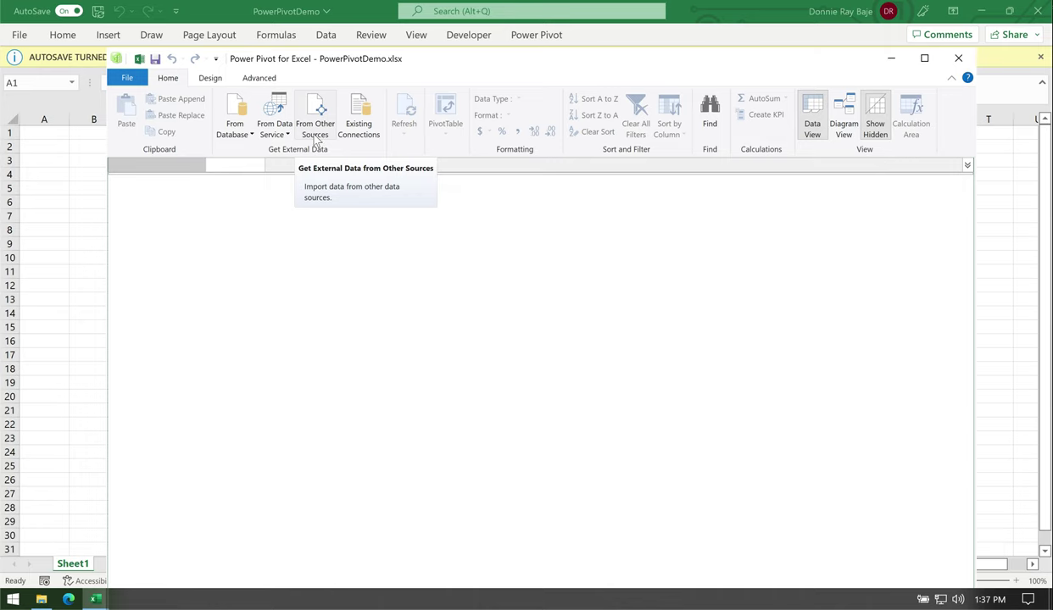
left_click(234, 136)
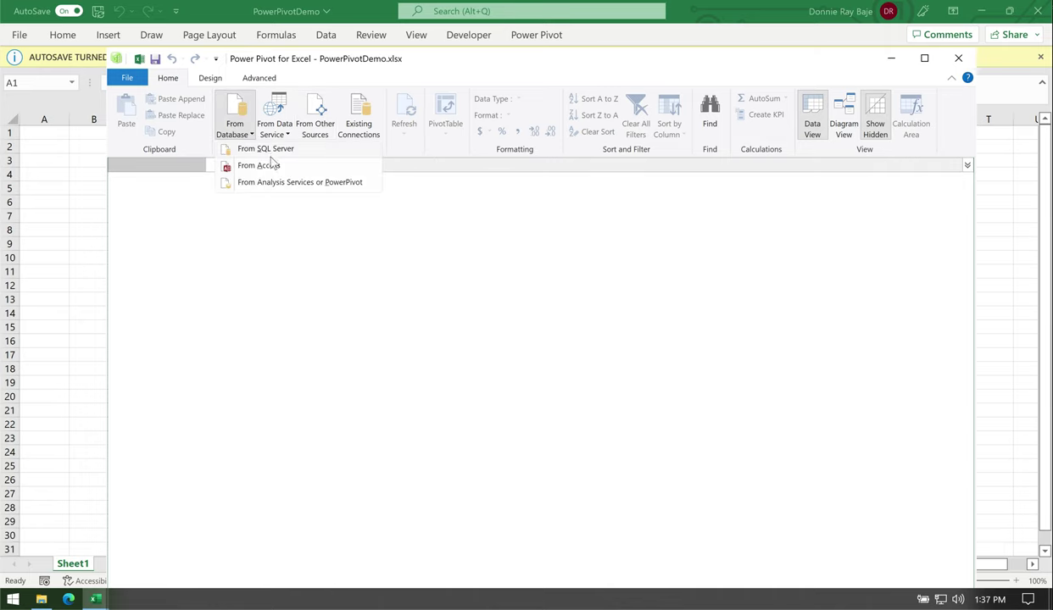
left_click(289, 127)
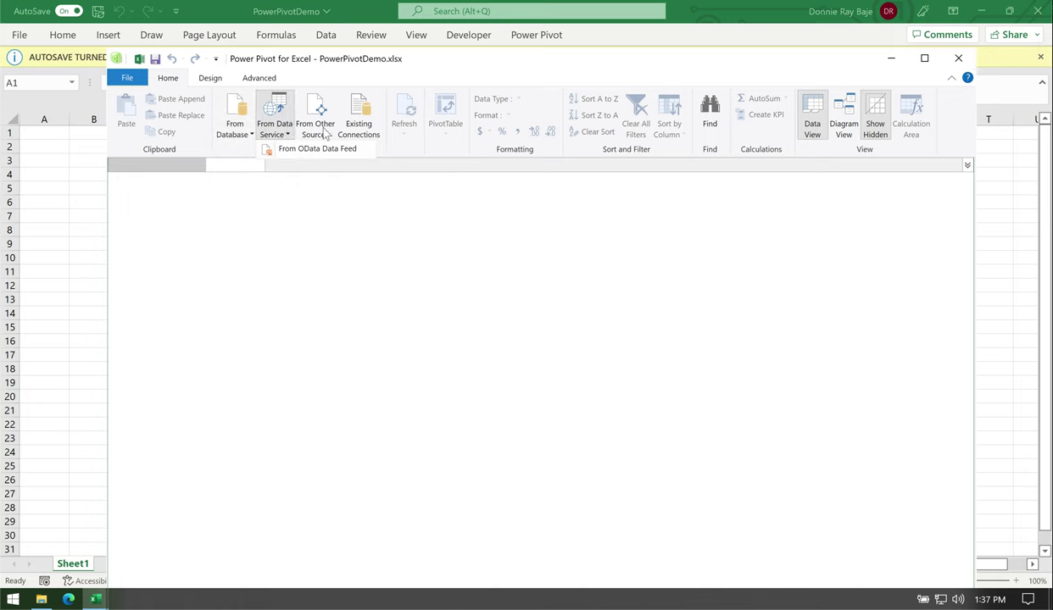
left_click(323, 135)
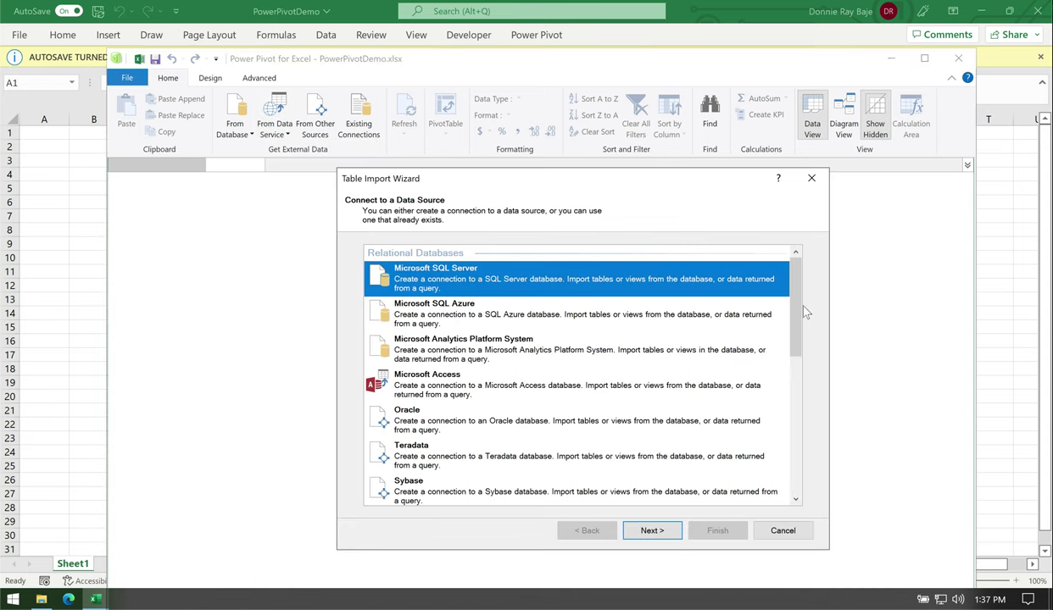
- Choose Text File as the data source and continue to the Connect to Flat File page
left_click_drag(800, 320, 795, 451)
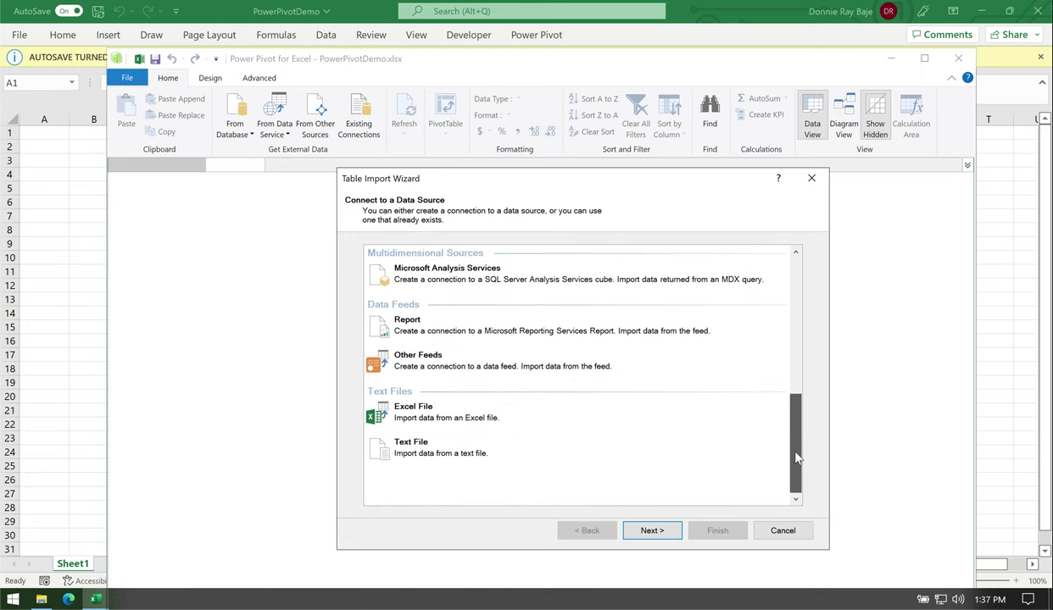
left_click(412, 460)
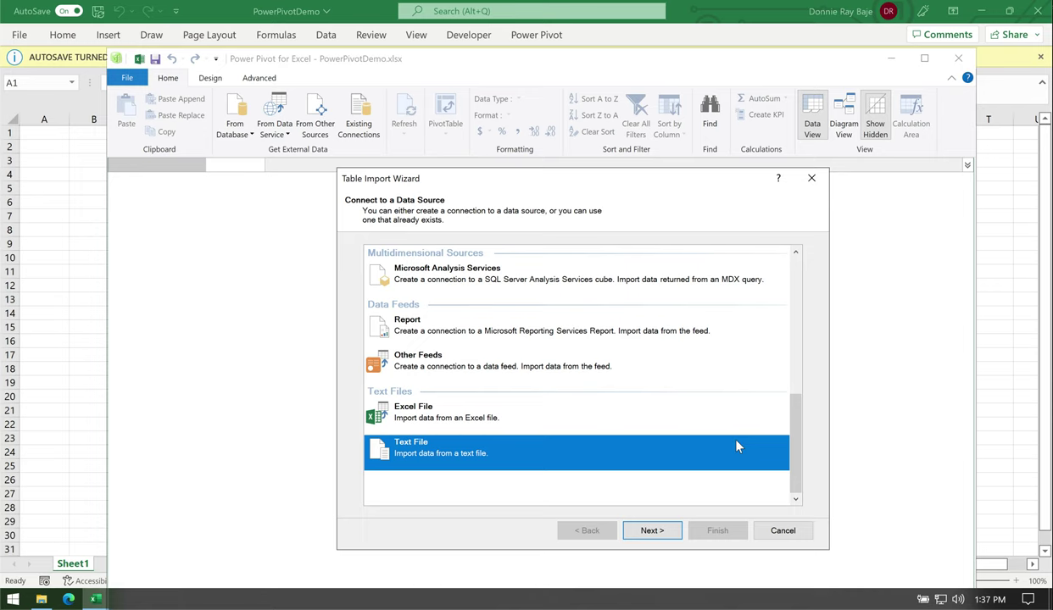
left_click(496, 418)
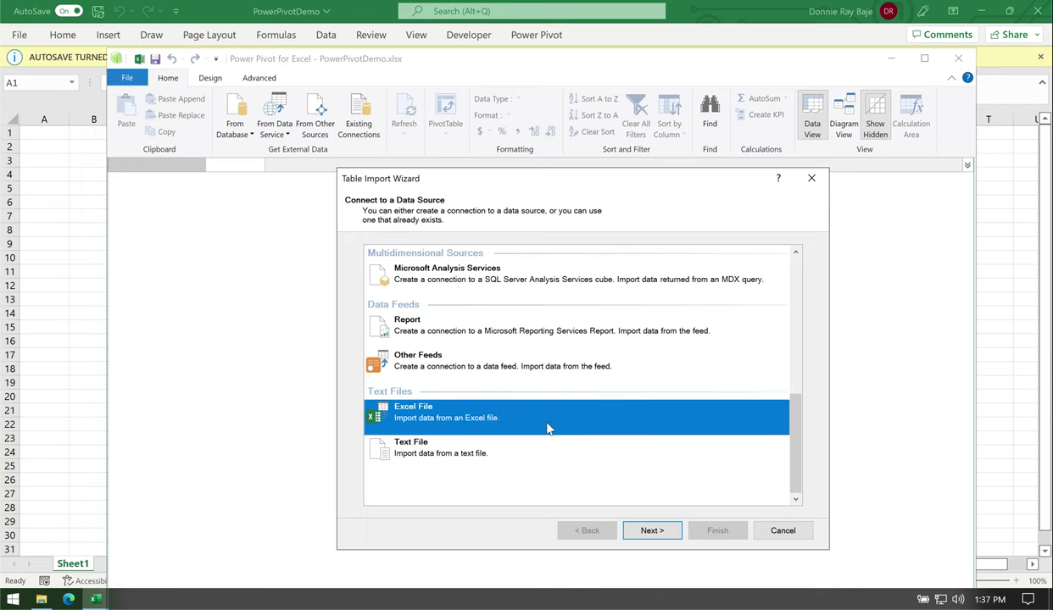
left_click(429, 458)
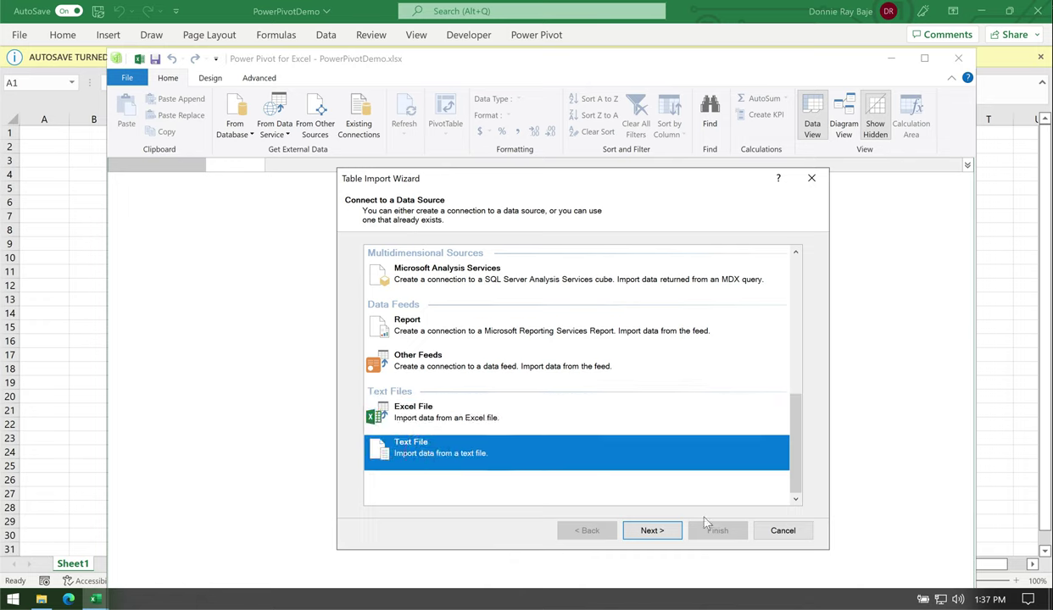
left_click(661, 534)
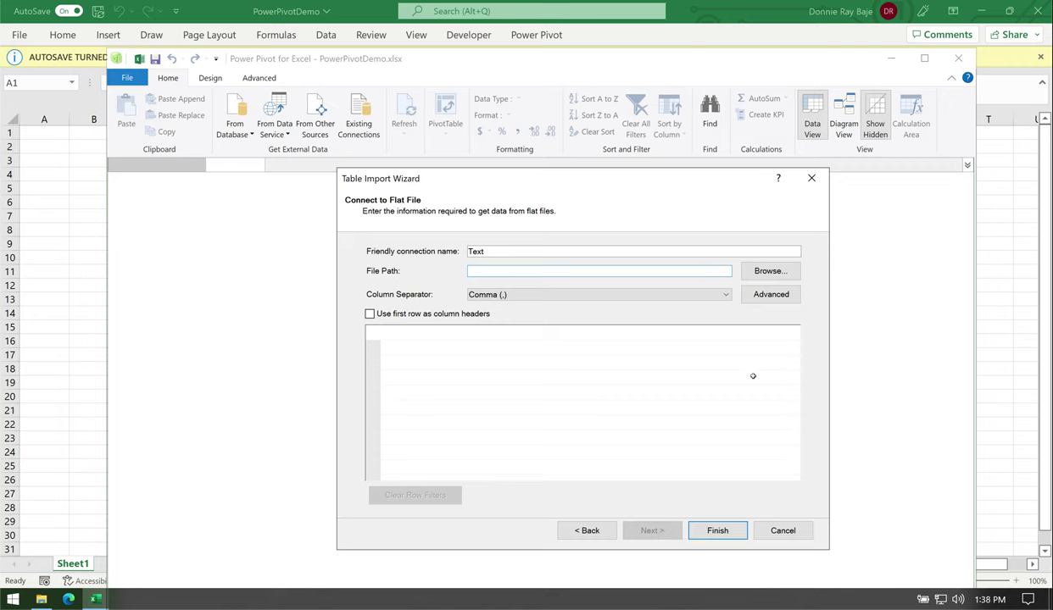
- Browse to Documents > 08 PowerPivot and load the Customers List csv into the wizard
left_click(664, 177)
left_click_drag(664, 178, 642, 156)
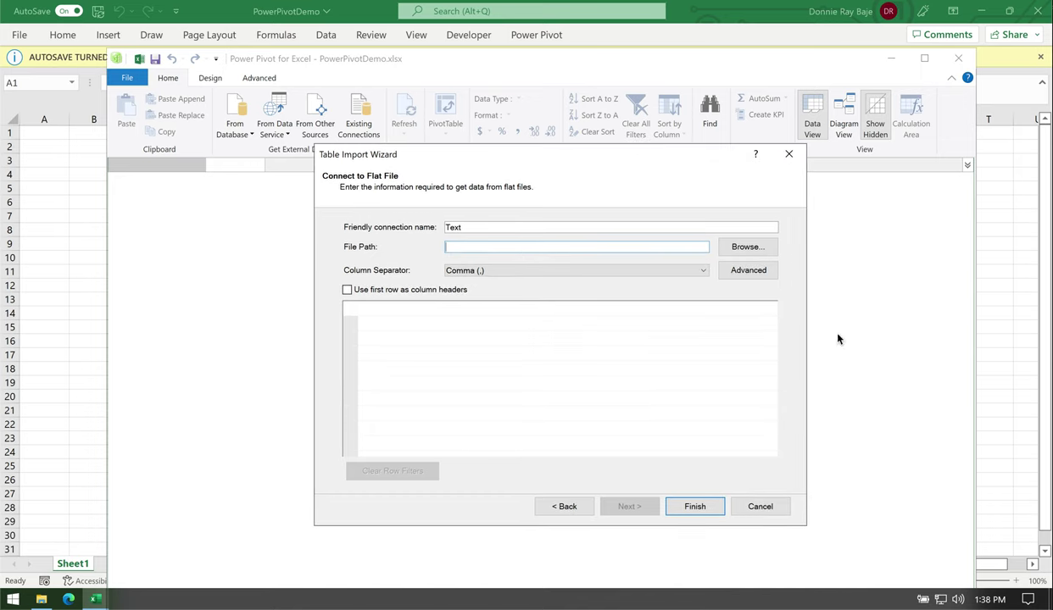
left_click(758, 253)
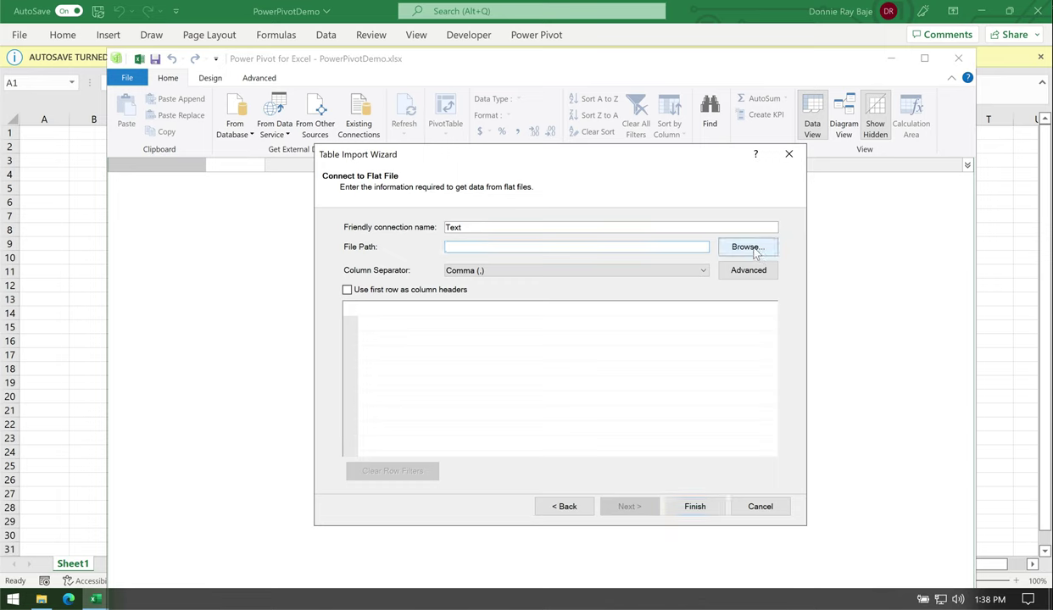
left_click(753, 248)
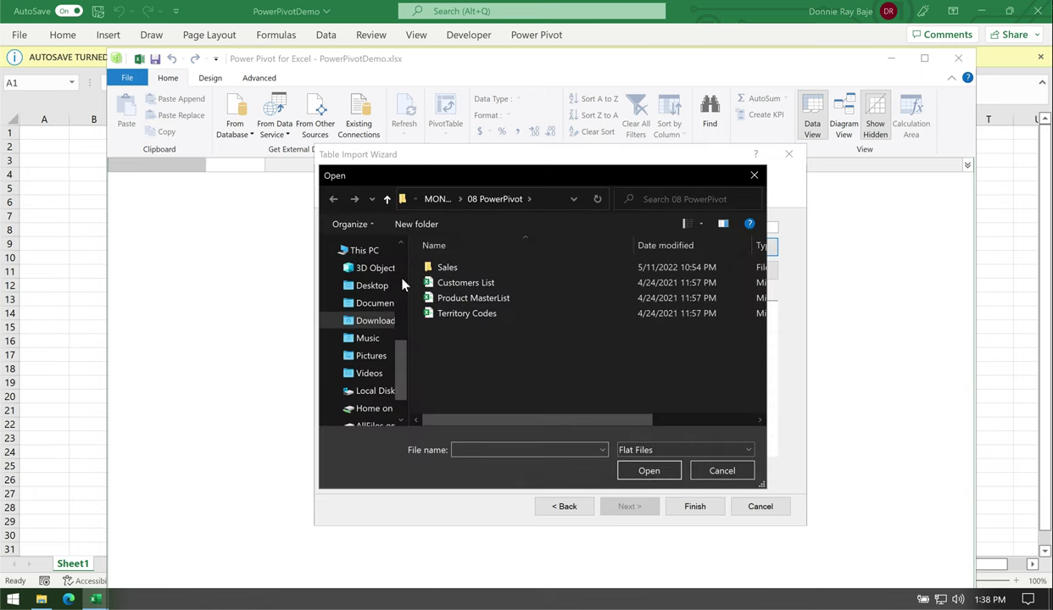
left_click(360, 303)
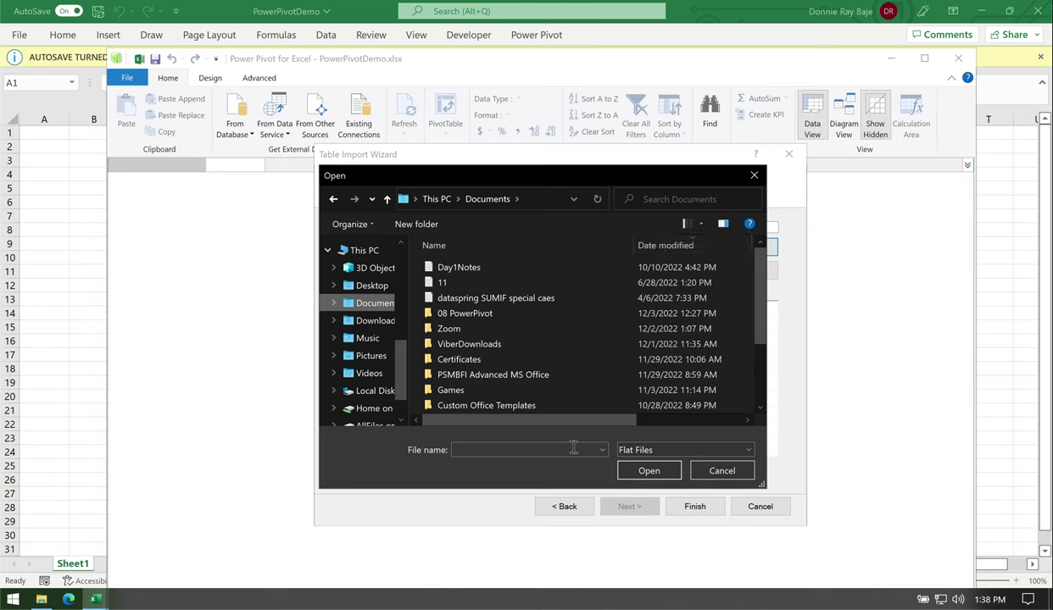
left_click_drag(575, 426, 466, 325)
double_click(477, 316)
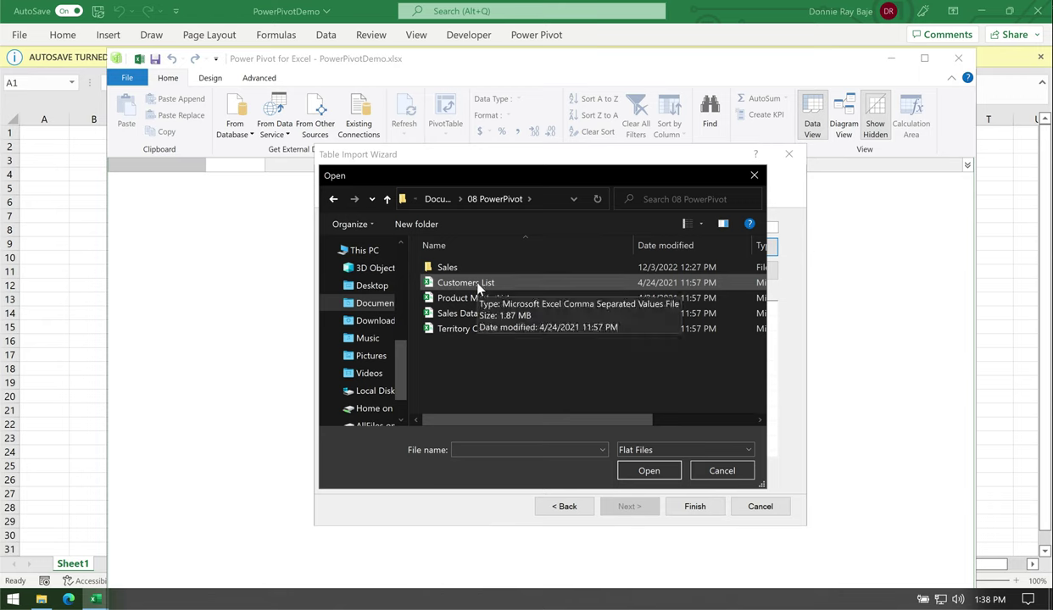
left_click(478, 285)
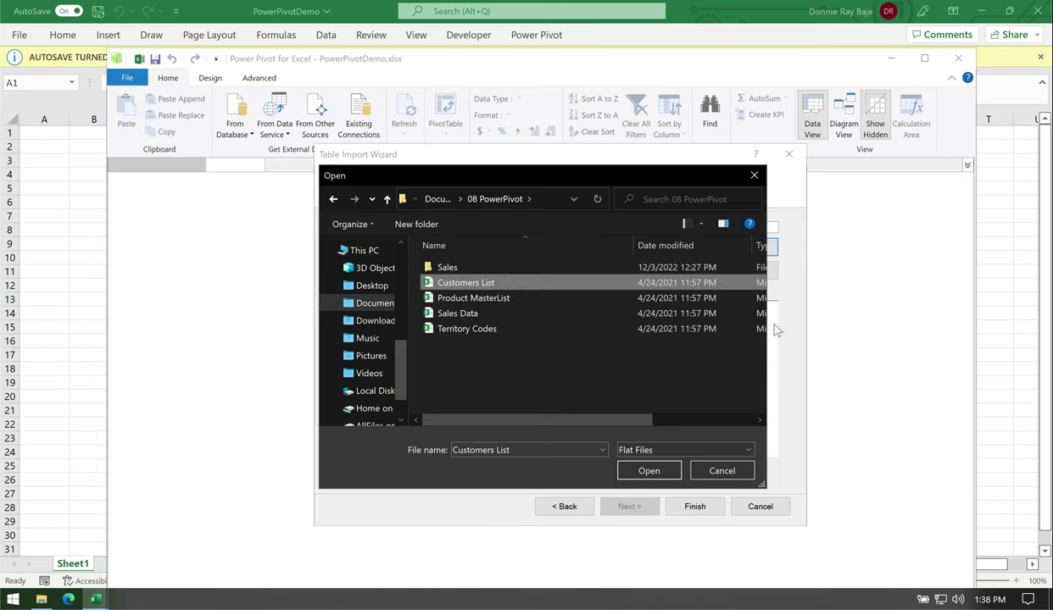
left_click(642, 473)
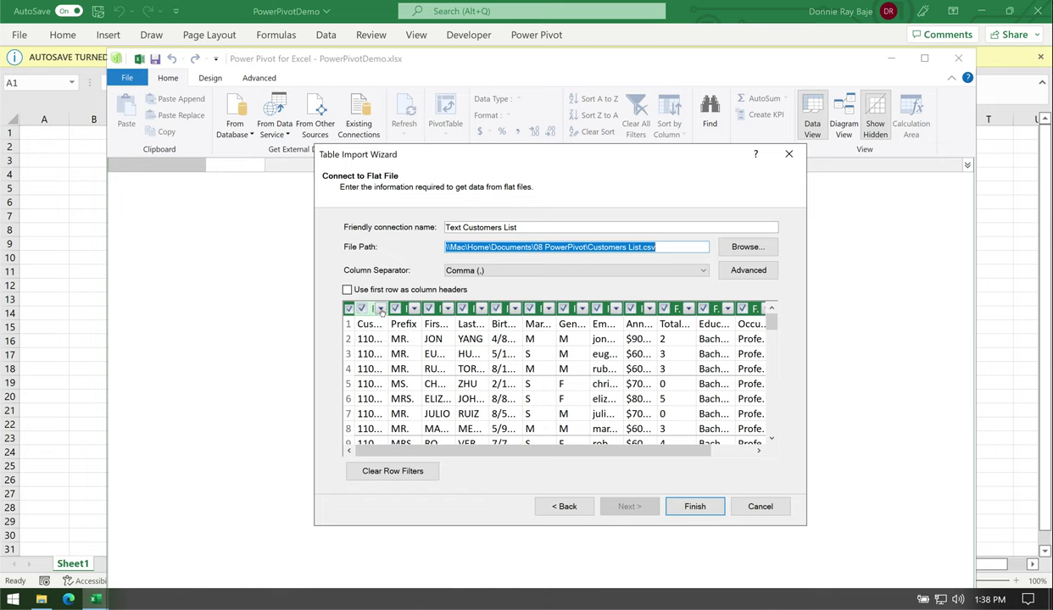
- Use the first row as column headers and import Customers List's 18,148 rows
left_click_drag(389, 310, 539, 311)
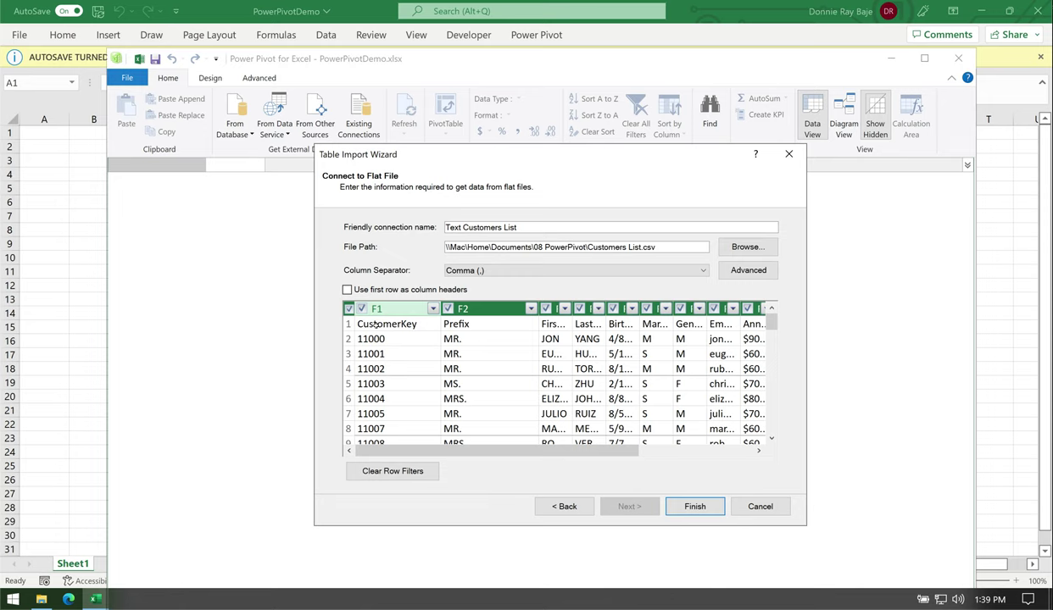
left_click(347, 290)
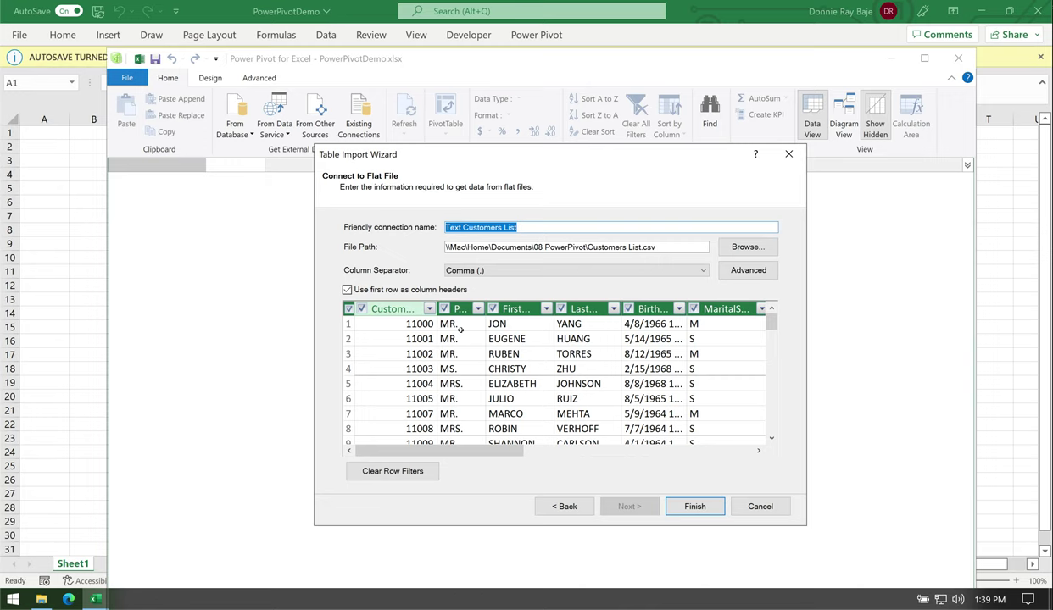
left_click_drag(497, 450, 612, 450)
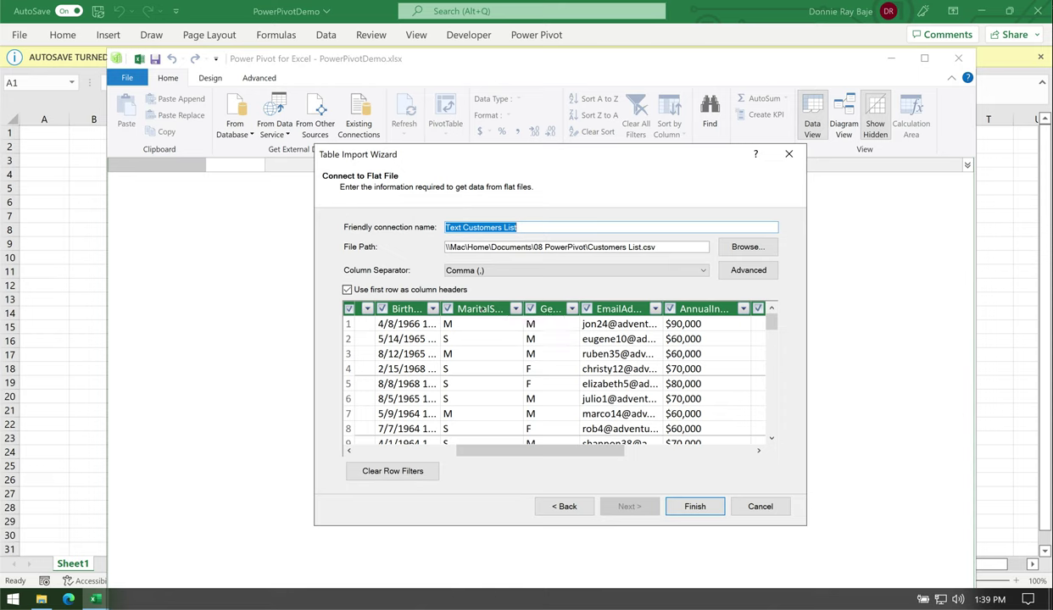
left_click(708, 512)
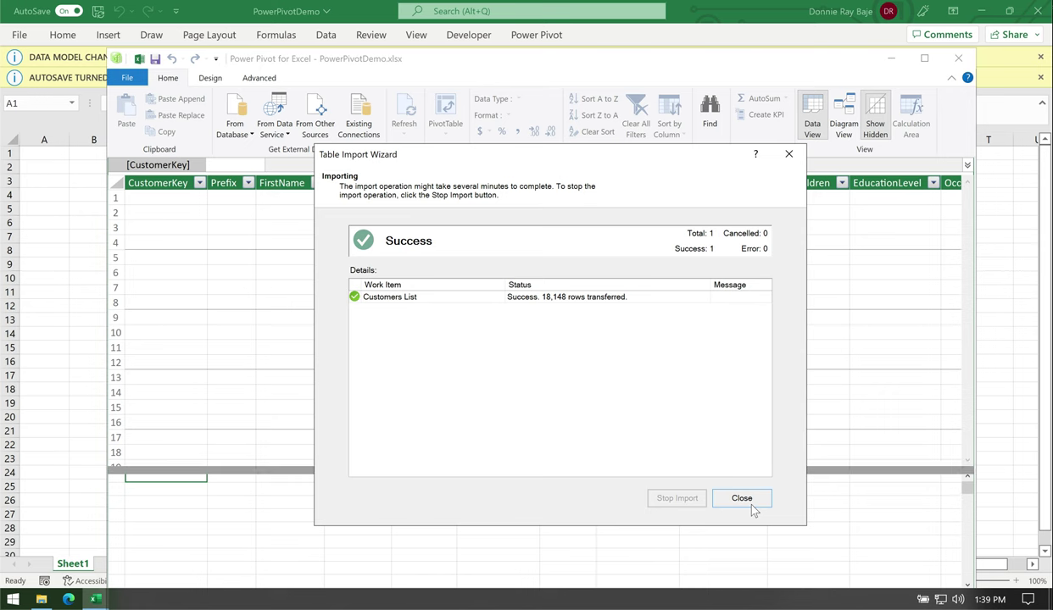
left_click(751, 505)
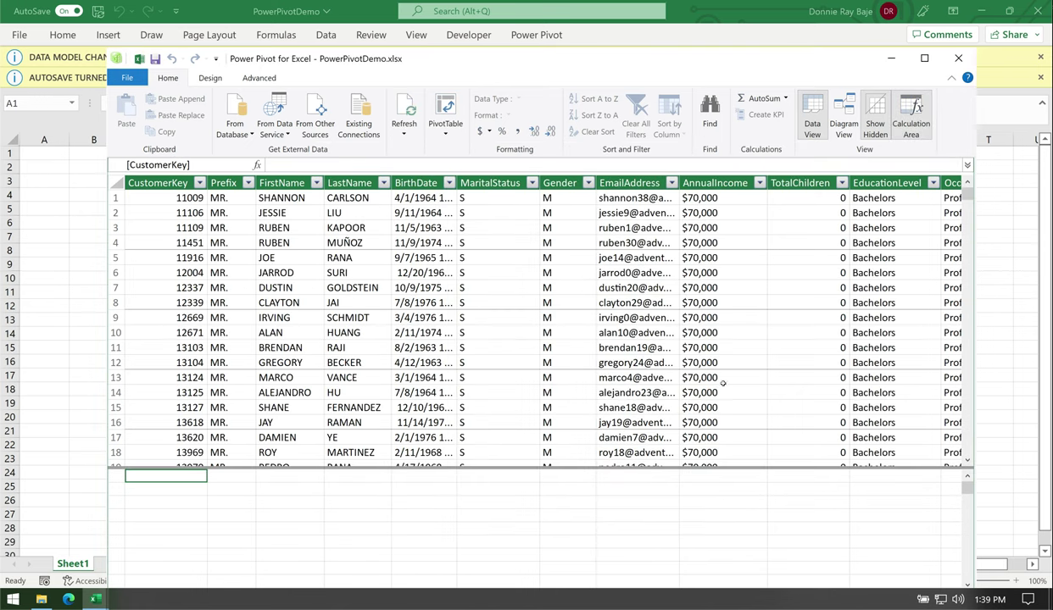
left_click_drag(600, 65, 596, 44)
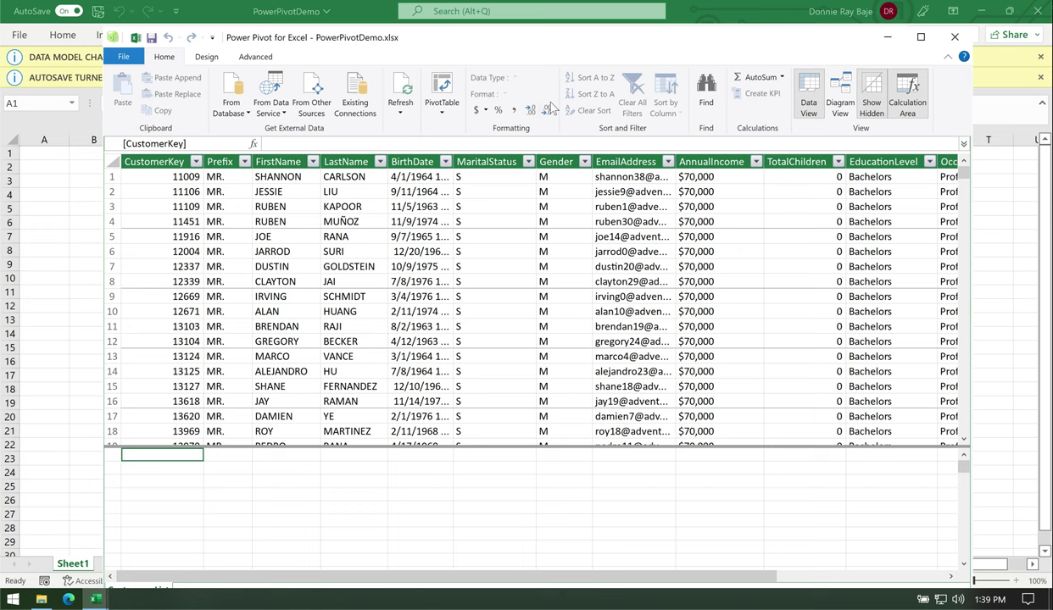
left_click_drag(576, 36, 572, 10)
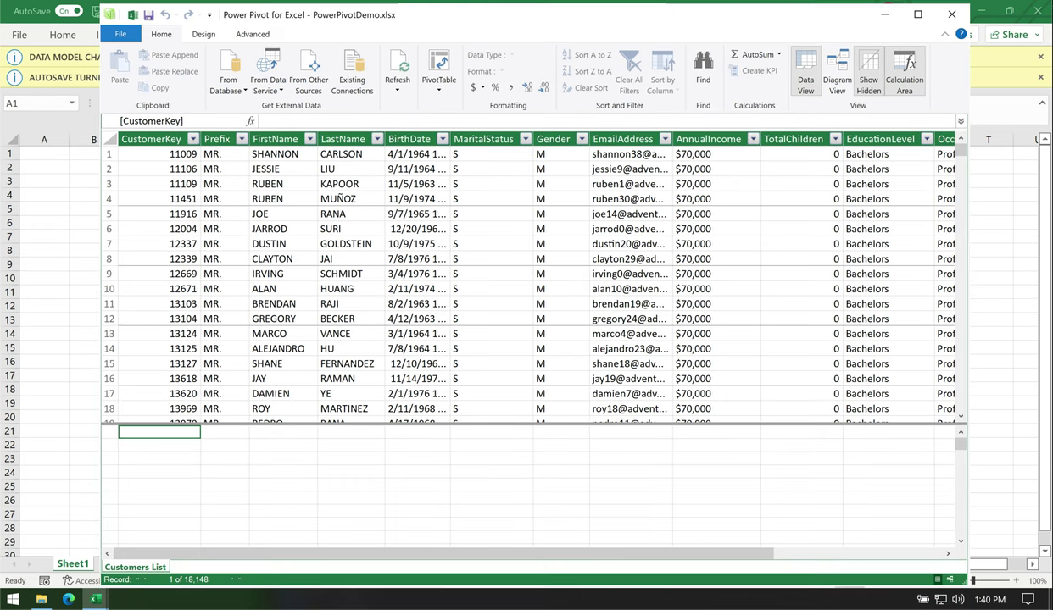
mouse_move(123, 533)
left_mouse_down()
mouse_move(142, 552)
mouse_move(161, 500)
left_mouse_up()
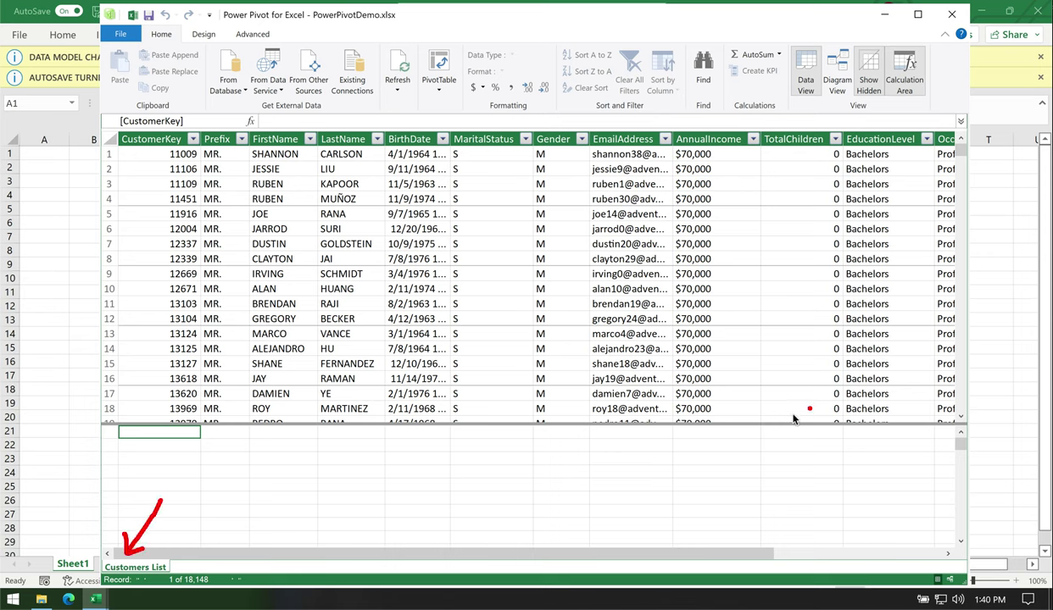
mouse_move(379, 543)
left_mouse_down()
mouse_move(127, 543)
mouse_move(259, 583)
mouse_move(392, 561)
mouse_move(365, 539)
left_mouse_up()
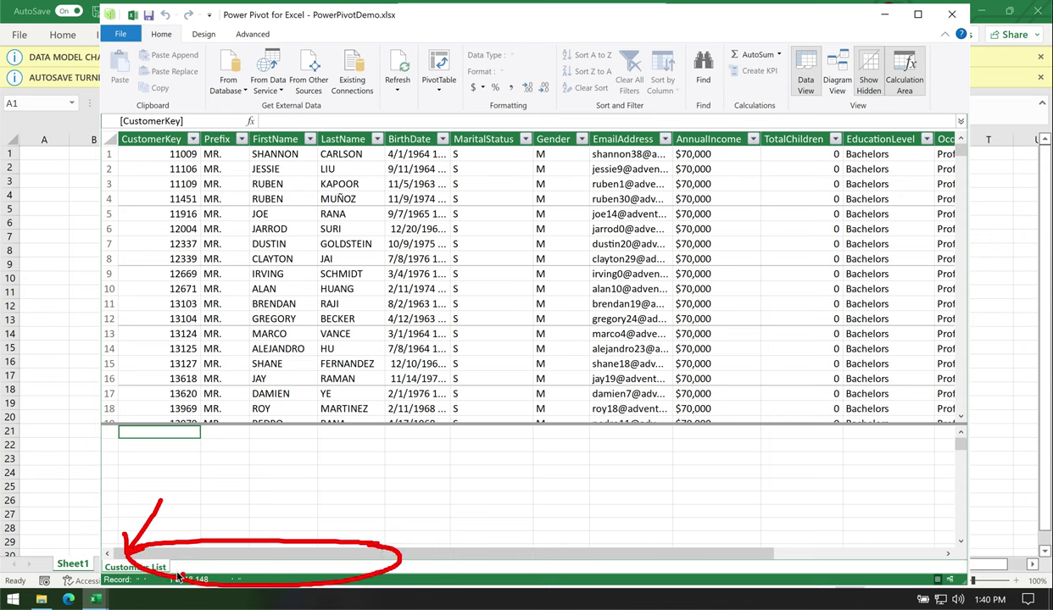
mouse_move(165, 566)
left_mouse_down()
mouse_move(301, 568)
mouse_move(304, 558)
left_mouse_up()
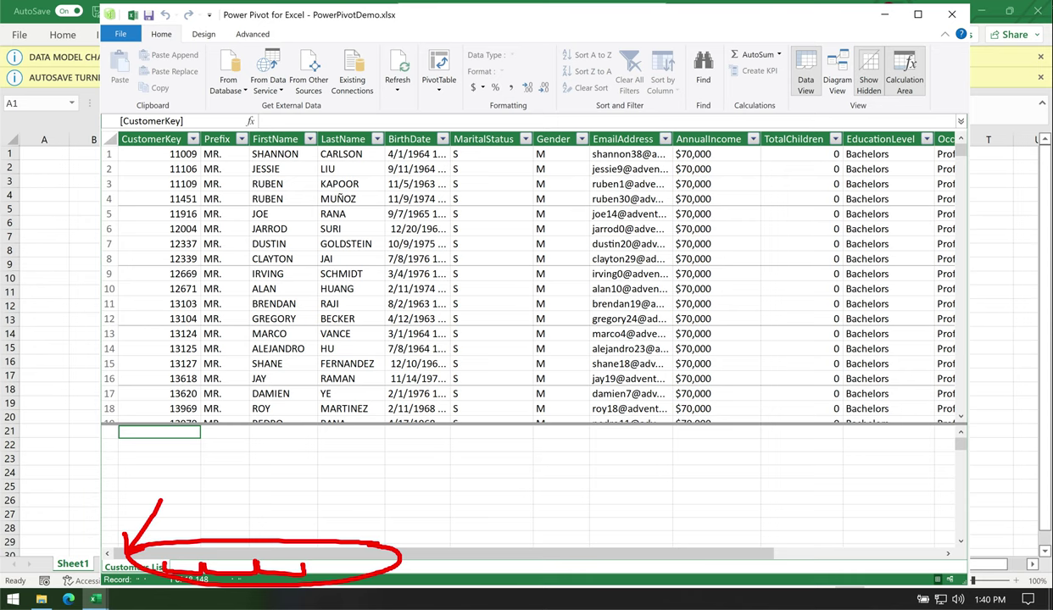
key("Escape")
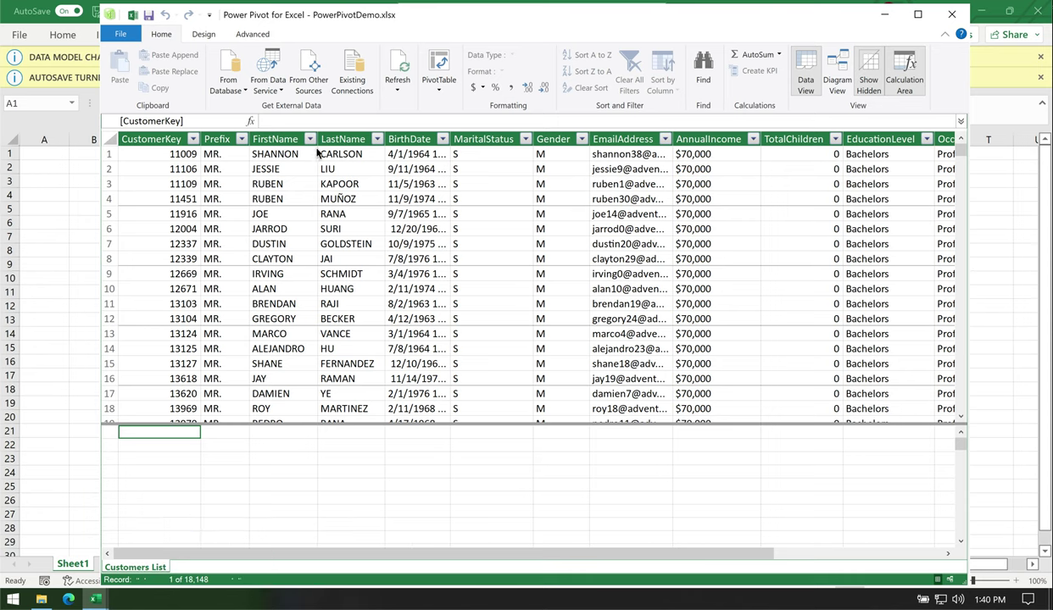
left_click(309, 85)
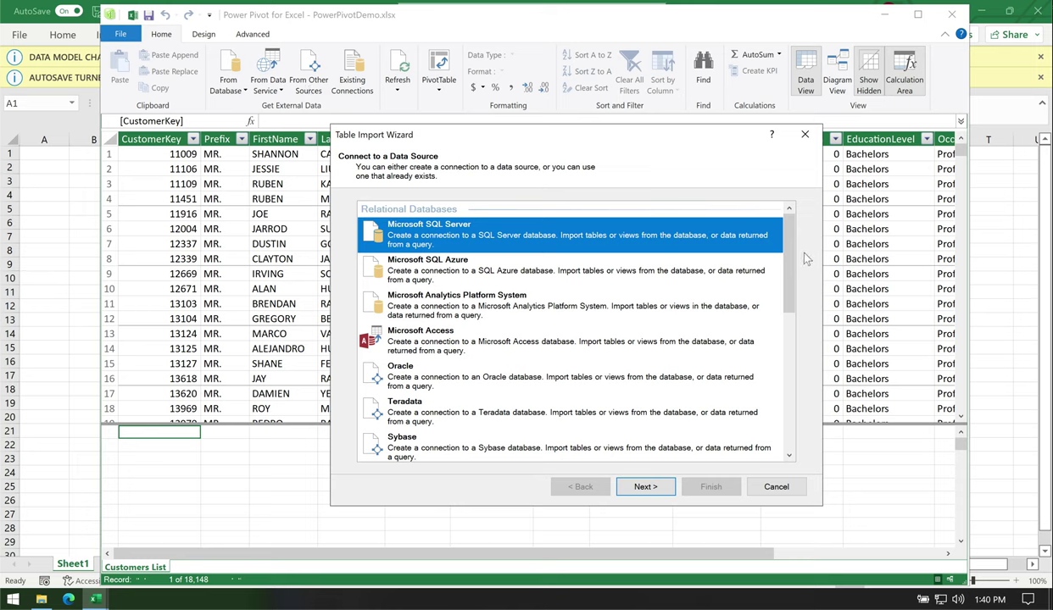
- Start a new Text File import and load Product MasterList.csv into the wizard
left_click_drag(788, 256, 787, 427)
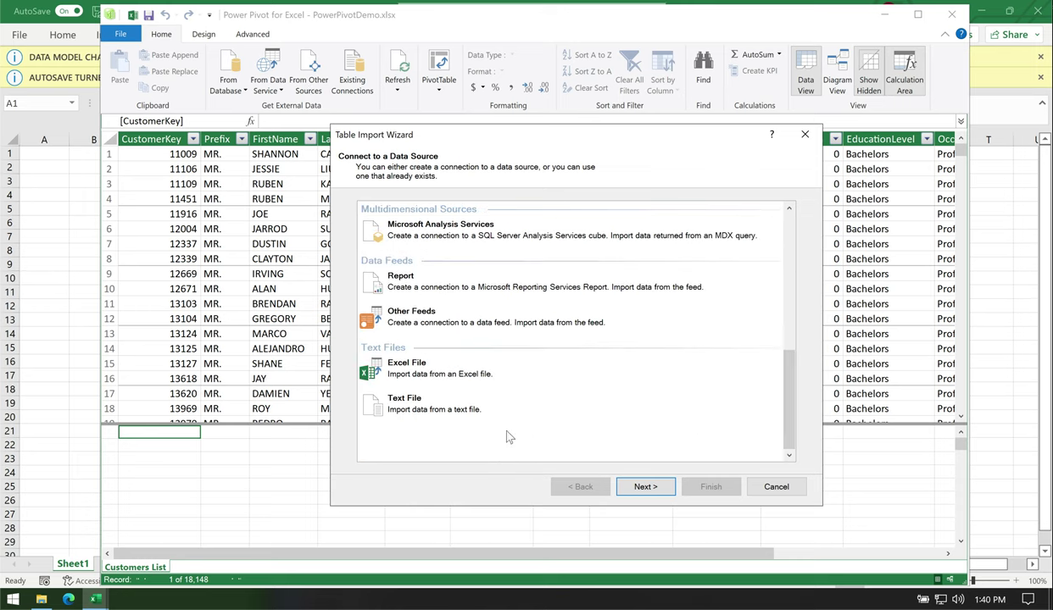
left_click(561, 407)
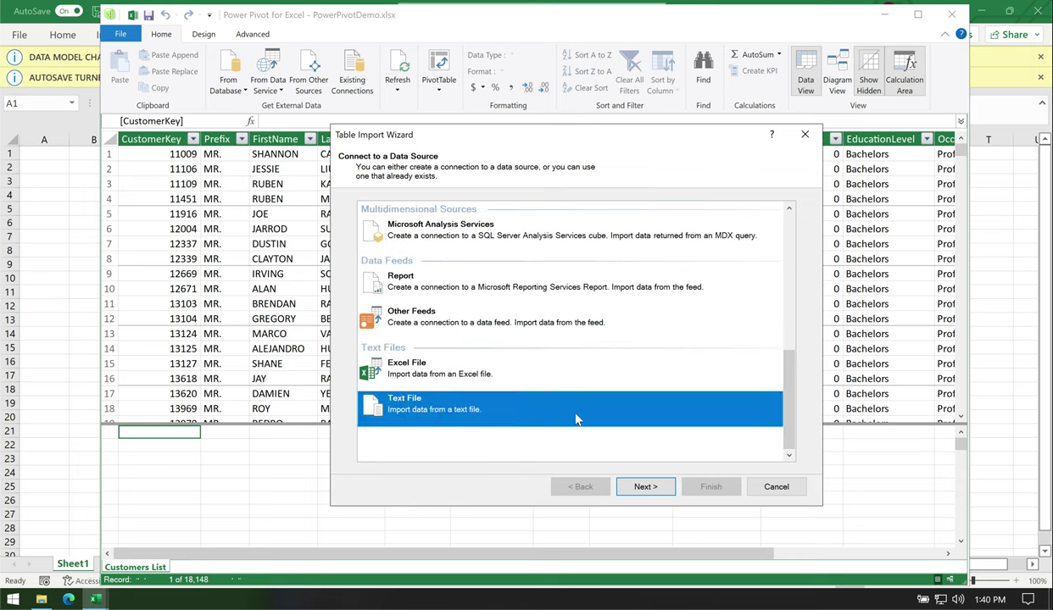
left_click(657, 490)
left_click(778, 231)
left_click(596, 279)
left_click(665, 451)
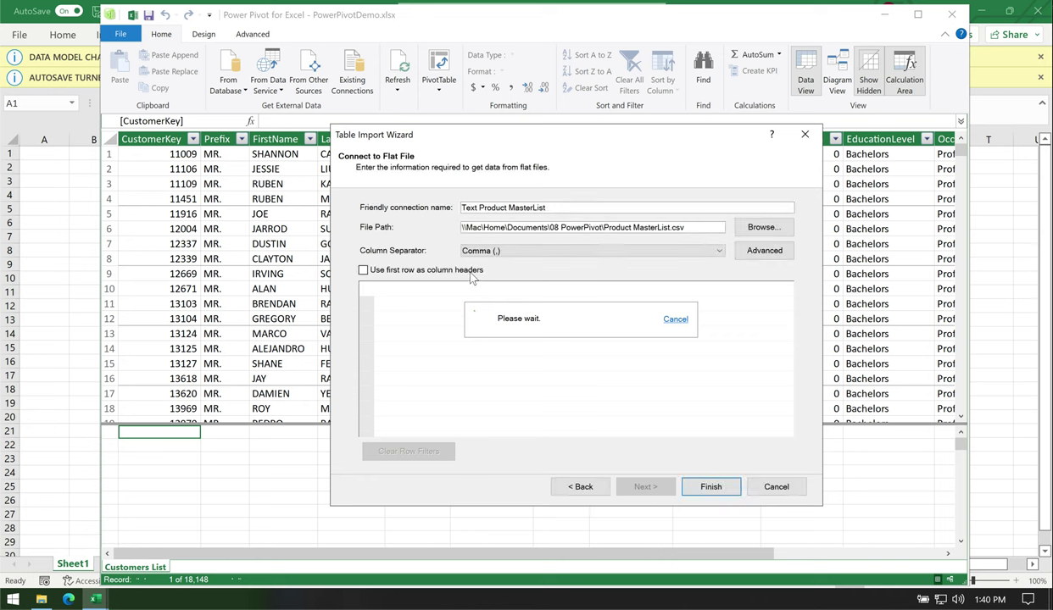
- Import Product MasterList with first-row headers, transferring 293 rows
left_click(722, 490)
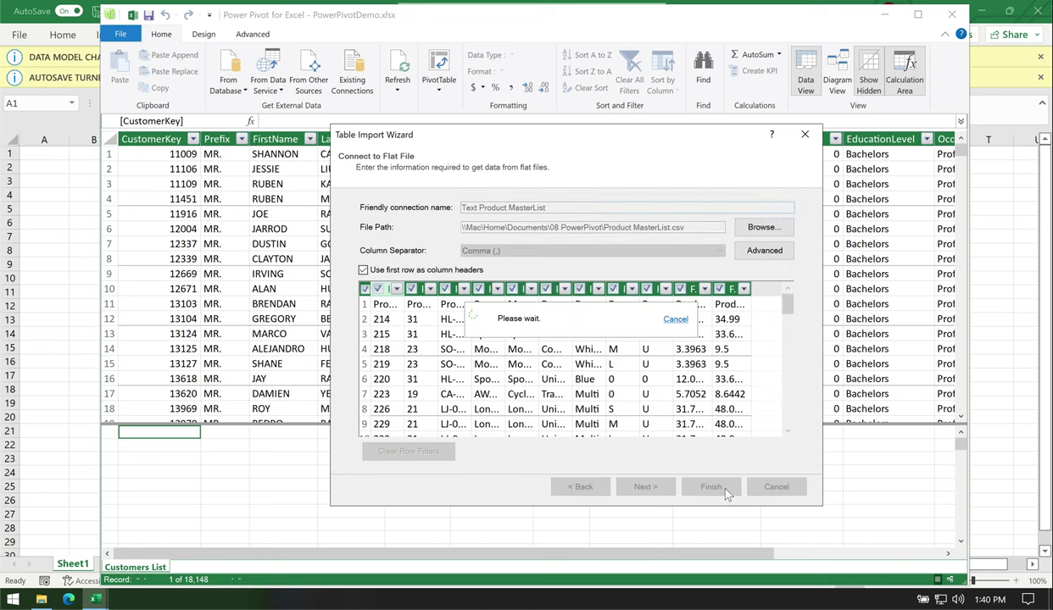
left_click(712, 488)
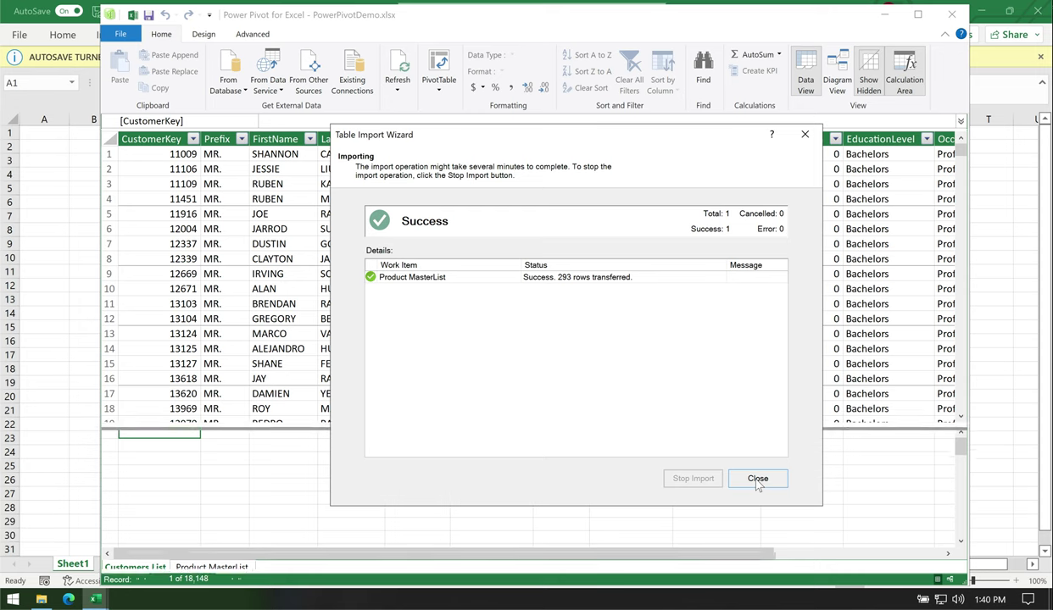
left_click(758, 480)
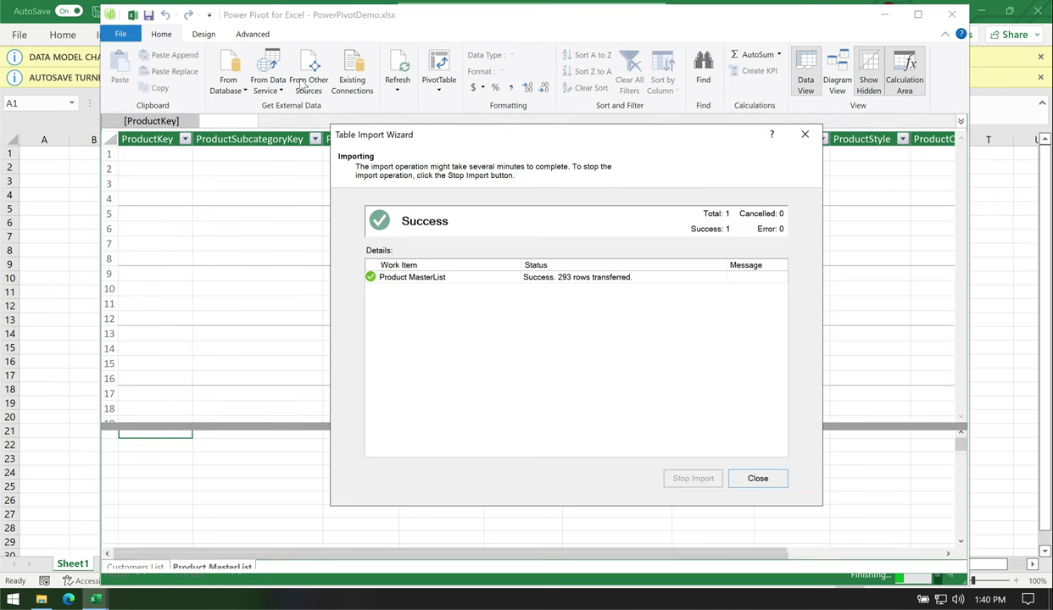
- Start another Text File import and load Sales Data.csv into the wizard
left_click(303, 82)
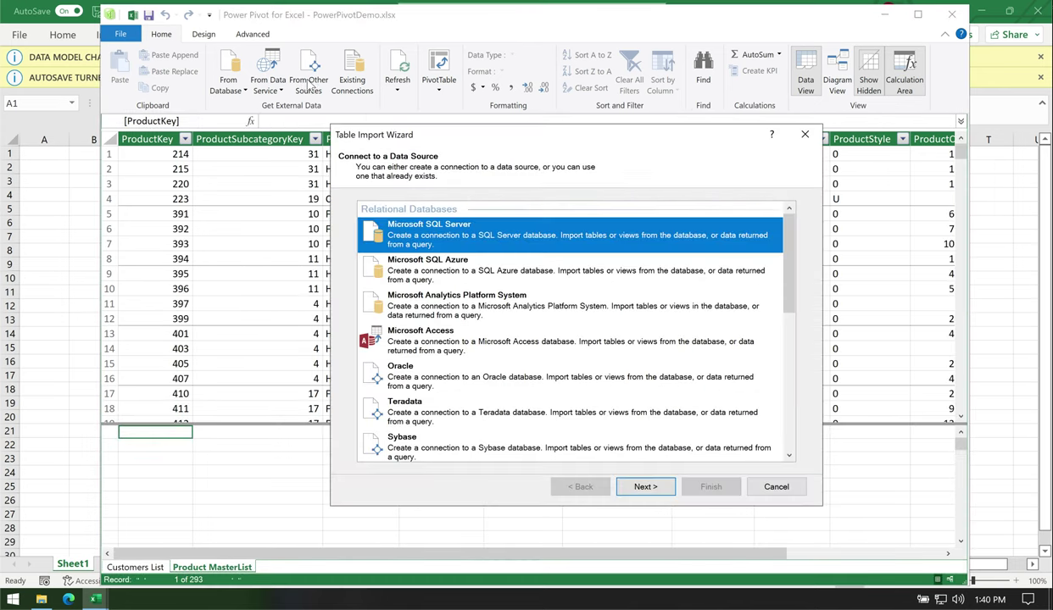
left_click(646, 487)
left_click(598, 486)
left_click_drag(792, 287, 785, 468)
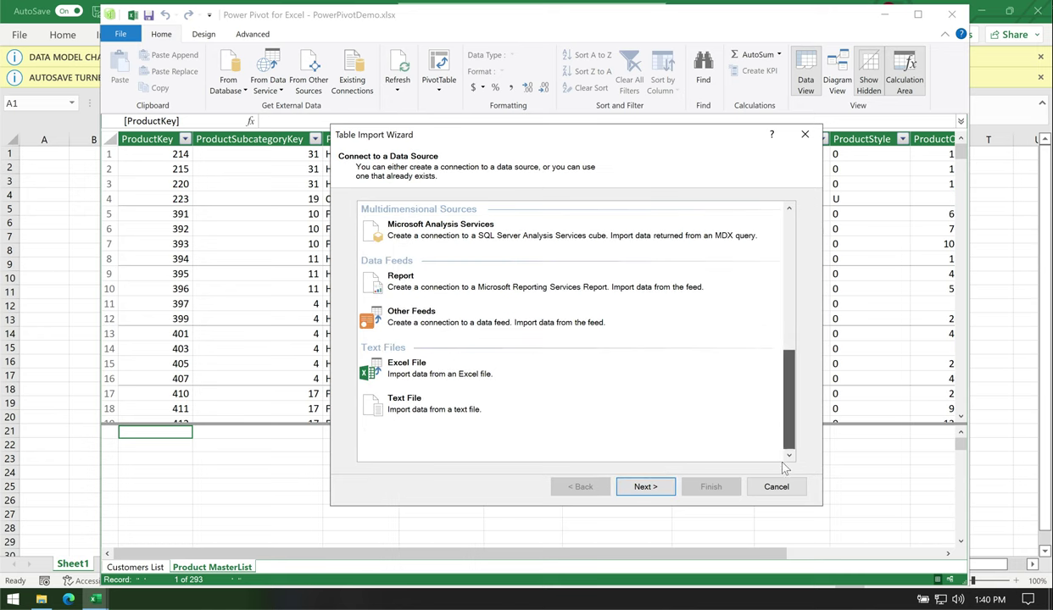
left_click(431, 407)
left_click(644, 486)
left_click(763, 227)
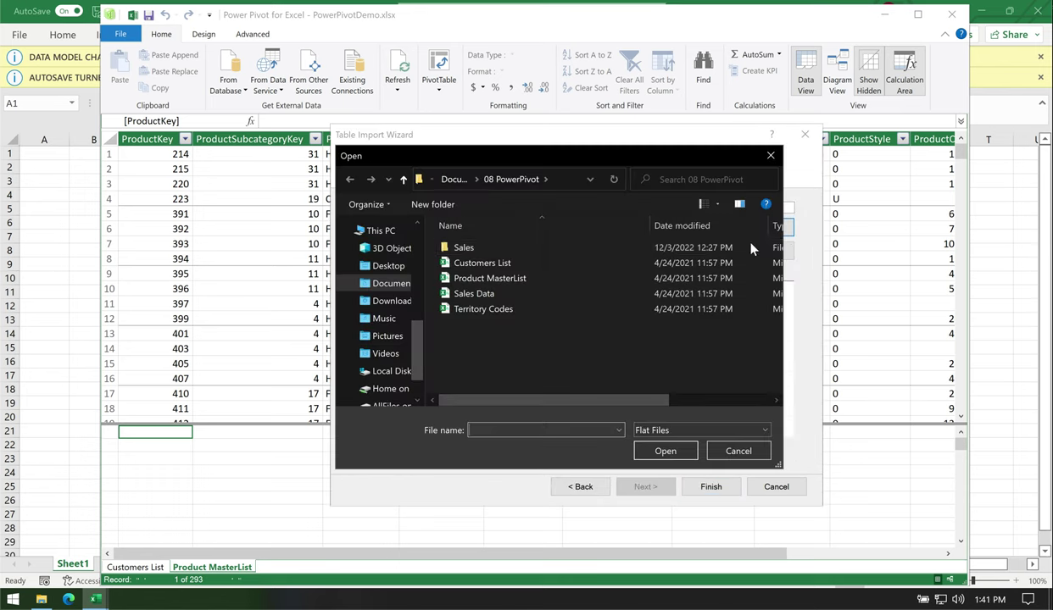
left_click(479, 292)
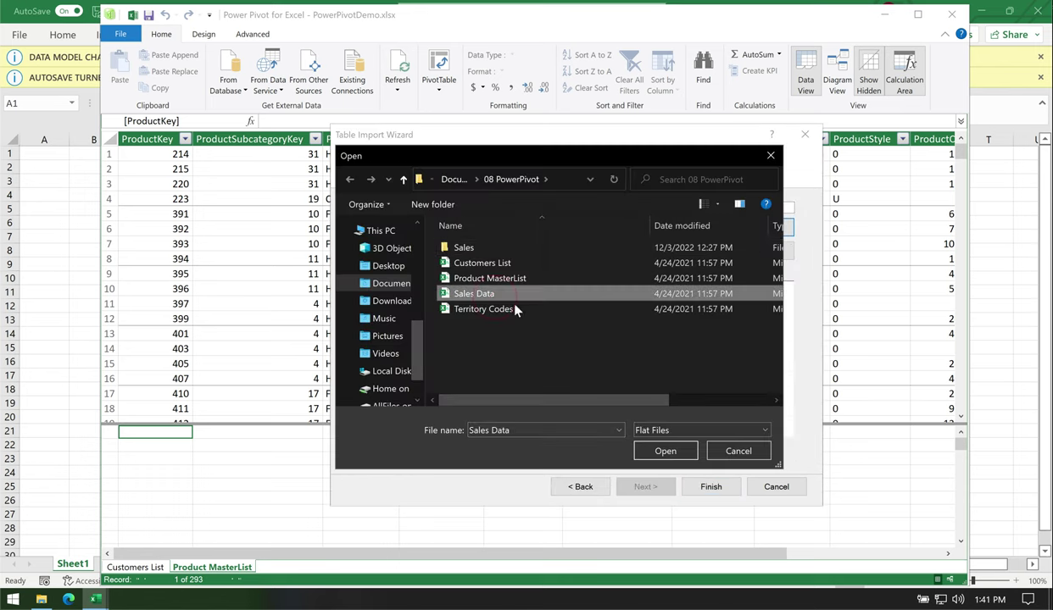
left_click(666, 450)
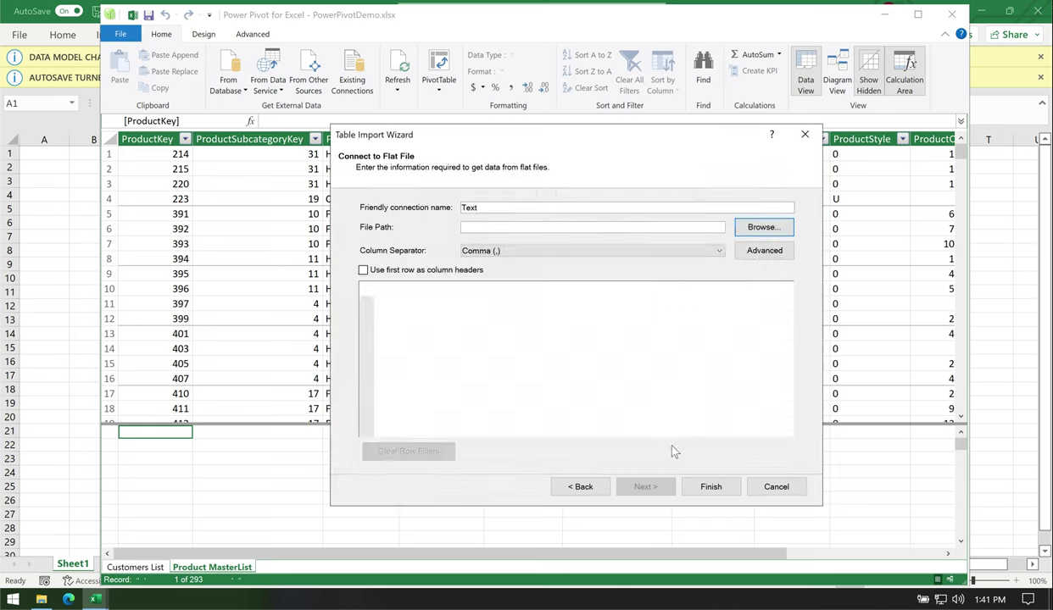
- Import Sales Data with first-row headers, transferring 29,481 rows
left_click(424, 270)
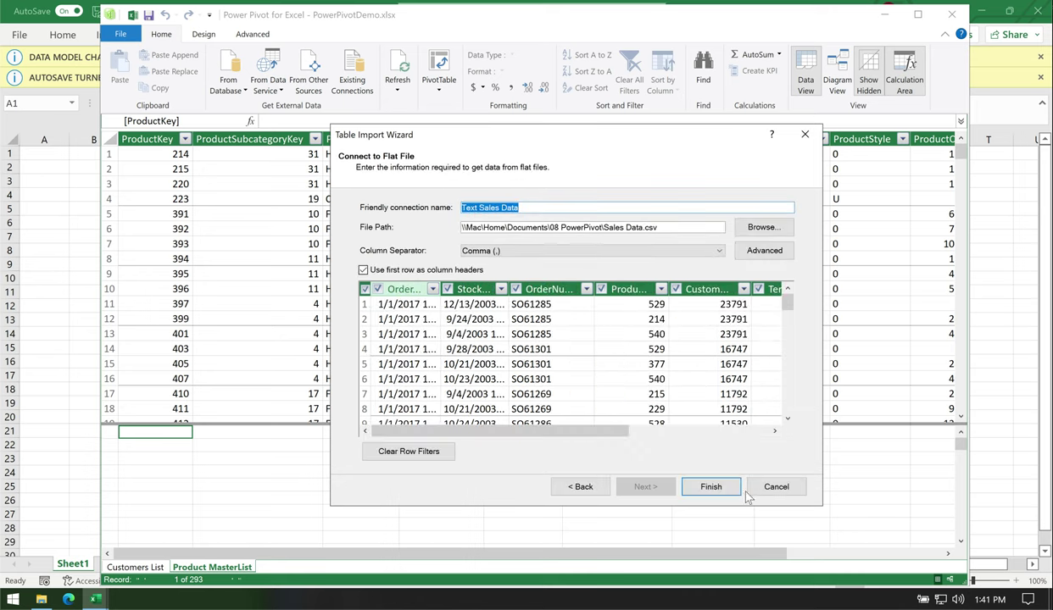
key("Return")
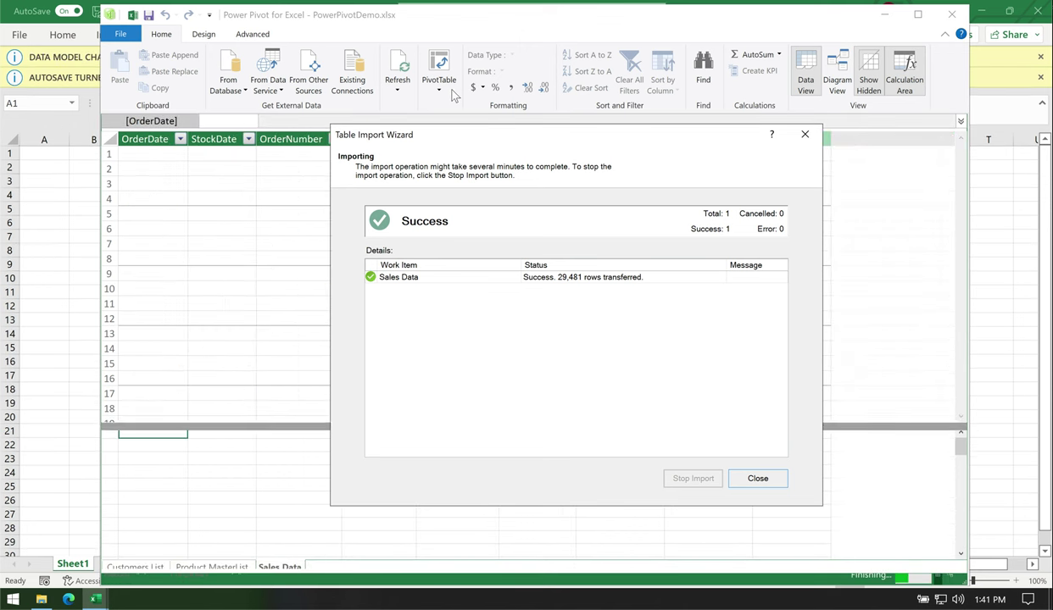
key("Return")
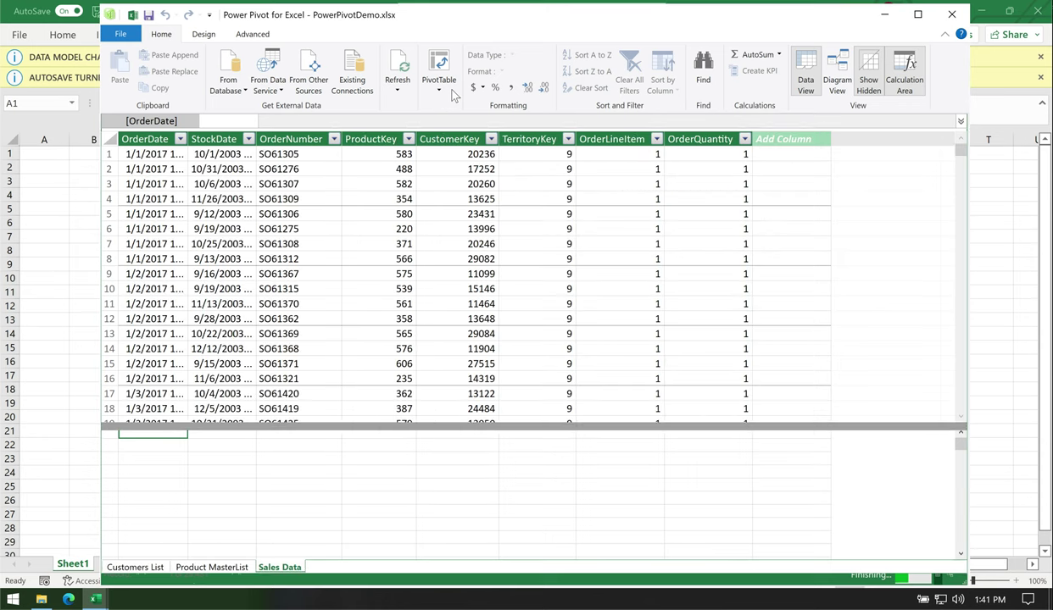
- Start another Text File import and load Territory Codes.csv into the wizard
left_click(308, 72)
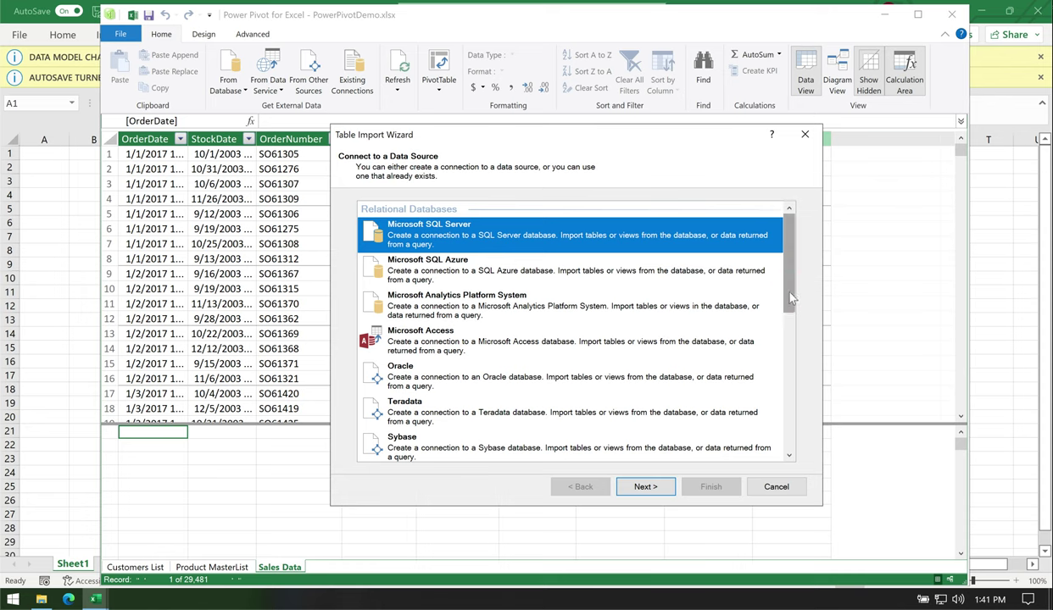
scroll(766, 305, "down", 5)
left_click(433, 404)
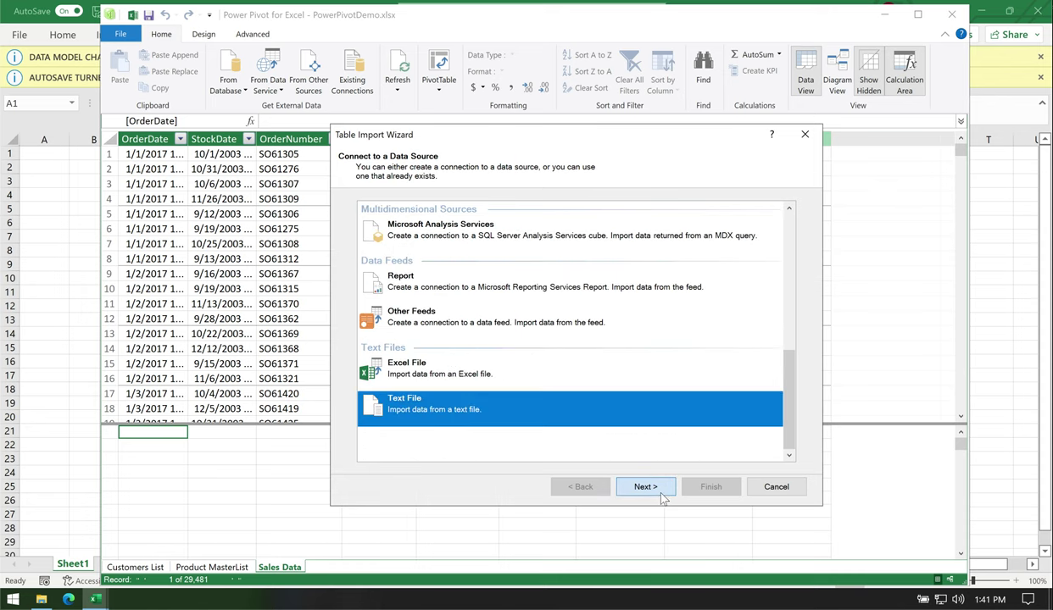
left_click(660, 495)
left_click(763, 227)
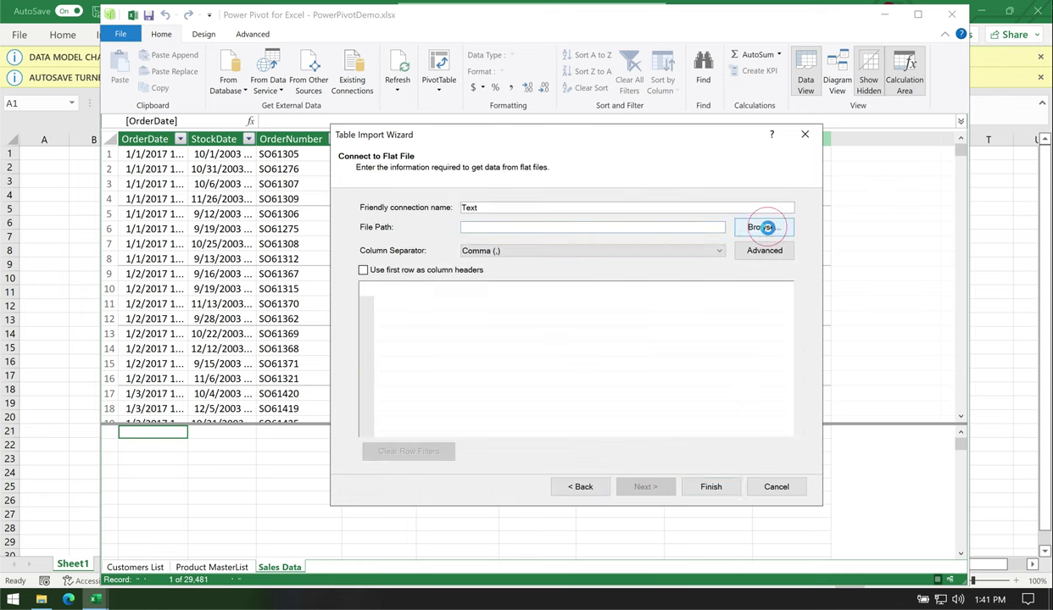
left_click(502, 309)
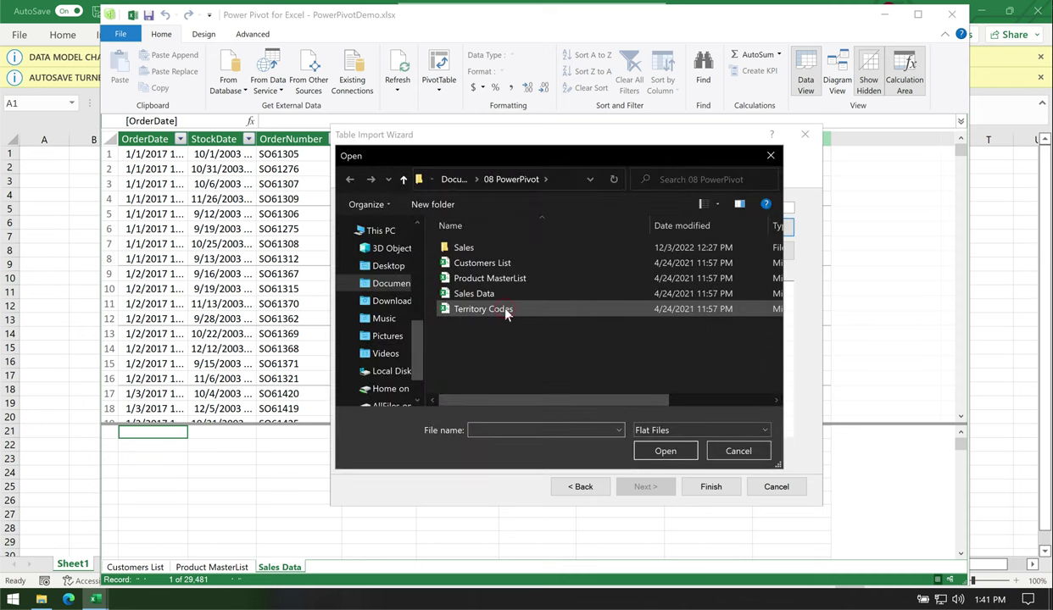
left_click(658, 453)
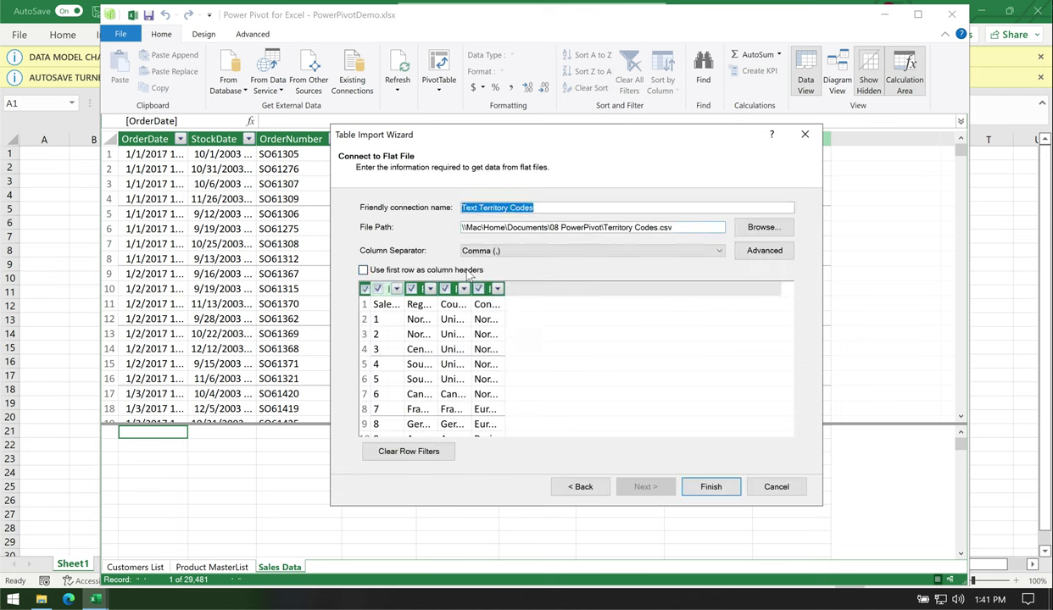
- Import Territory Codes' 10 rows with first-row headers and close the wizard
left_click(426, 271)
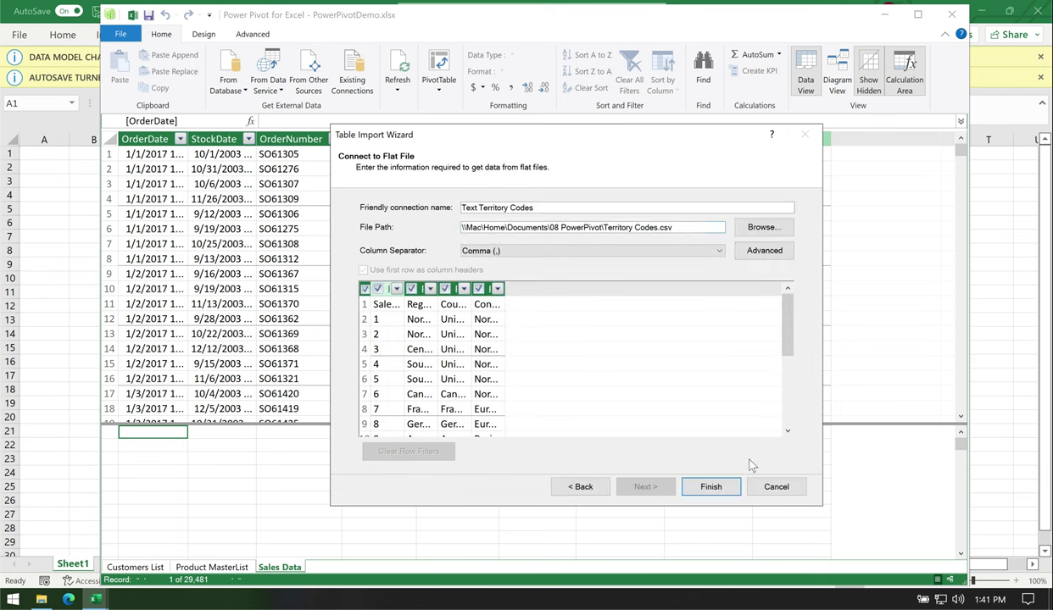
left_click(710, 487)
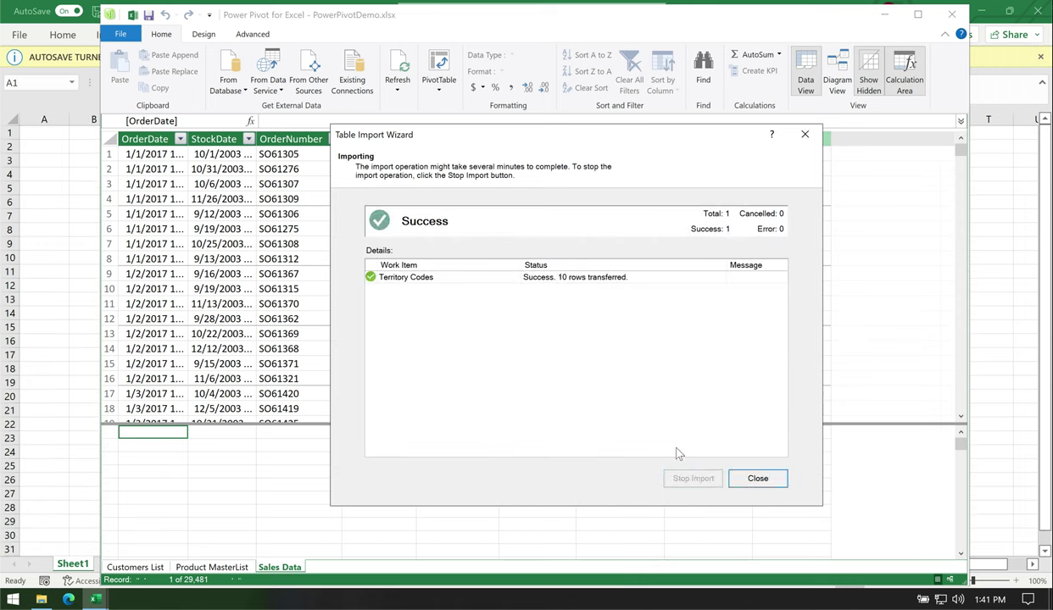
left_click(757, 478)
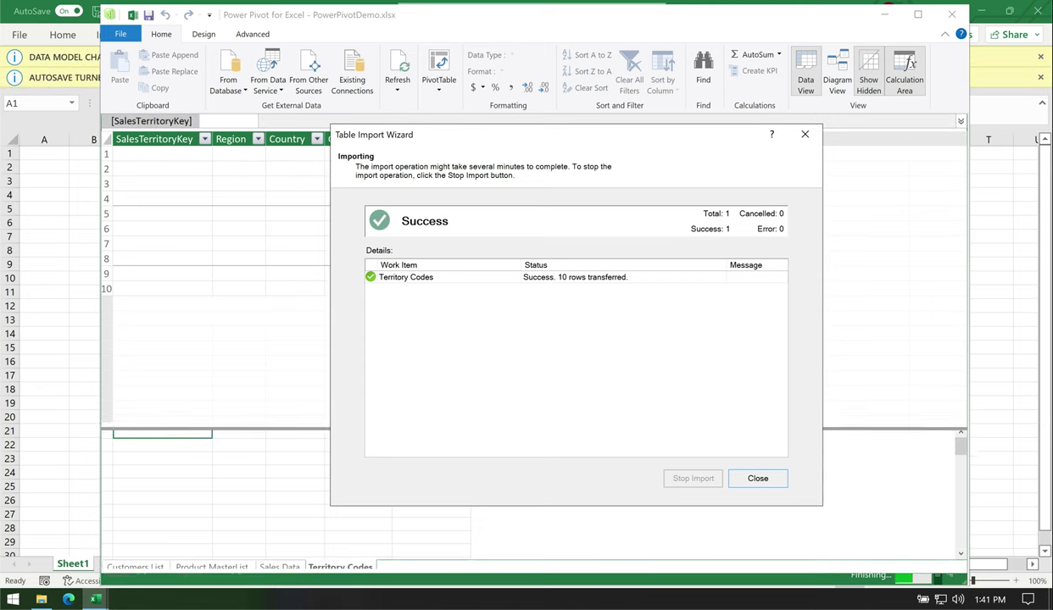
key("Return")
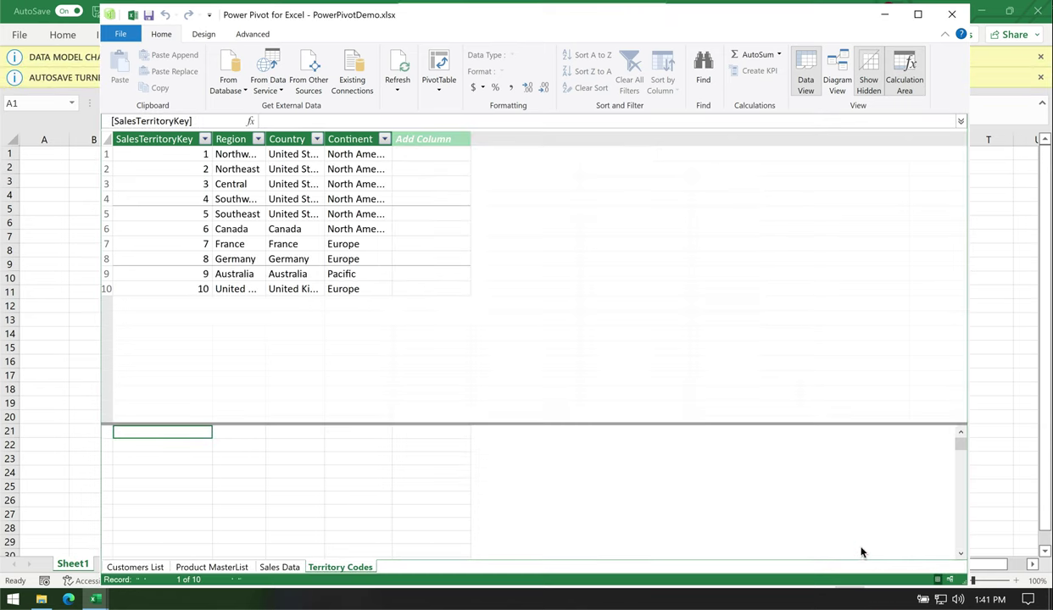
mouse_move(149, 527)
left_mouse_down()
mouse_move(153, 545)
mouse_move(216, 547)
left_mouse_up()
- Number and mark the four imported tables in ink, then select Europe in Continent
mouse_move(276, 534)
left_mouse_down()
mouse_move(288, 542)
mouse_move(279, 555)
left_mouse_up()
mouse_move(339, 532)
left_mouse_down()
mouse_move(340, 556)
mouse_move(373, 581)
mouse_move(374, 564)
left_mouse_up()
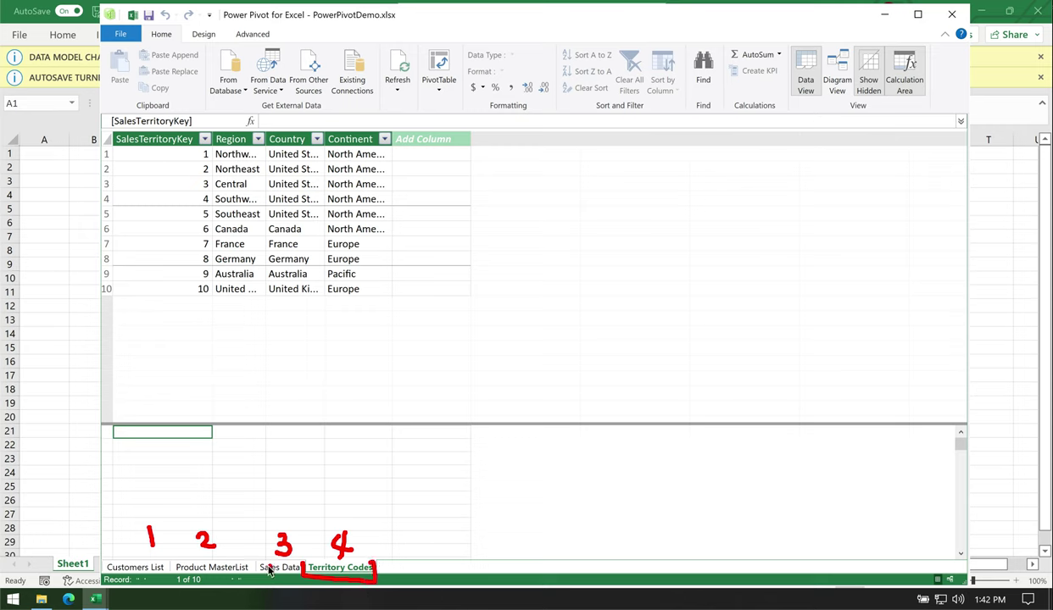
left_click_drag(258, 560, 302, 566)
left_click_drag(176, 559, 252, 584)
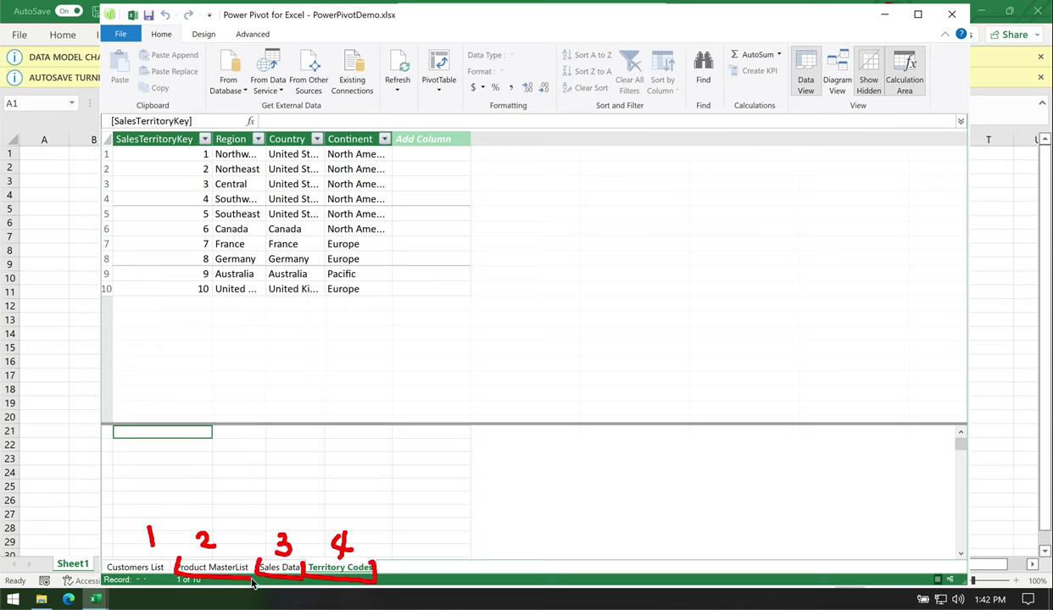
mouse_move(113, 560)
left_mouse_down()
mouse_move(118, 582)
mouse_move(174, 581)
left_mouse_up()
left_click(740, 550)
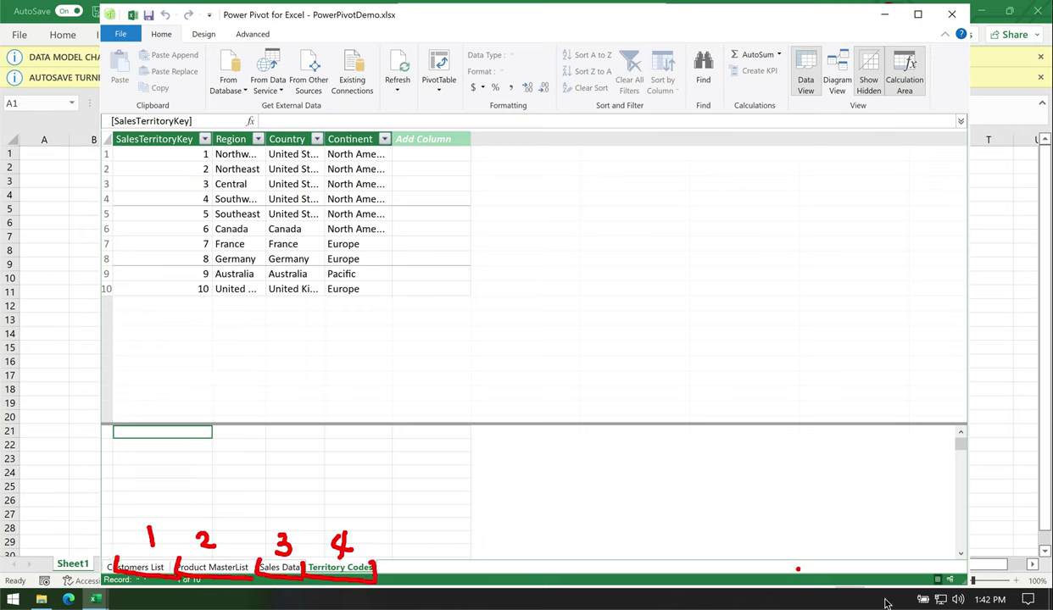
key("Escape")
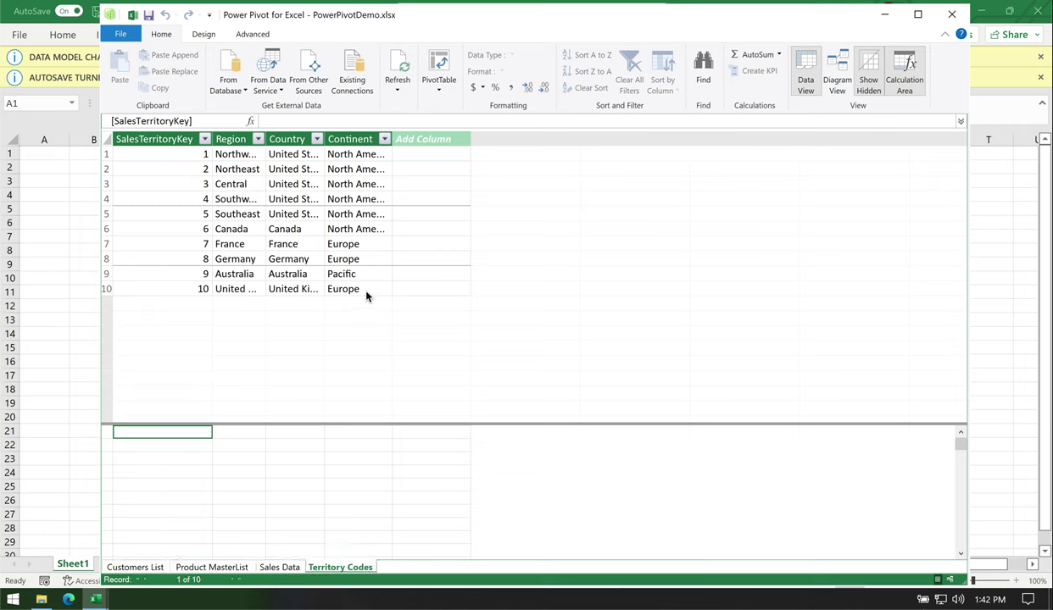
left_click(340, 245)
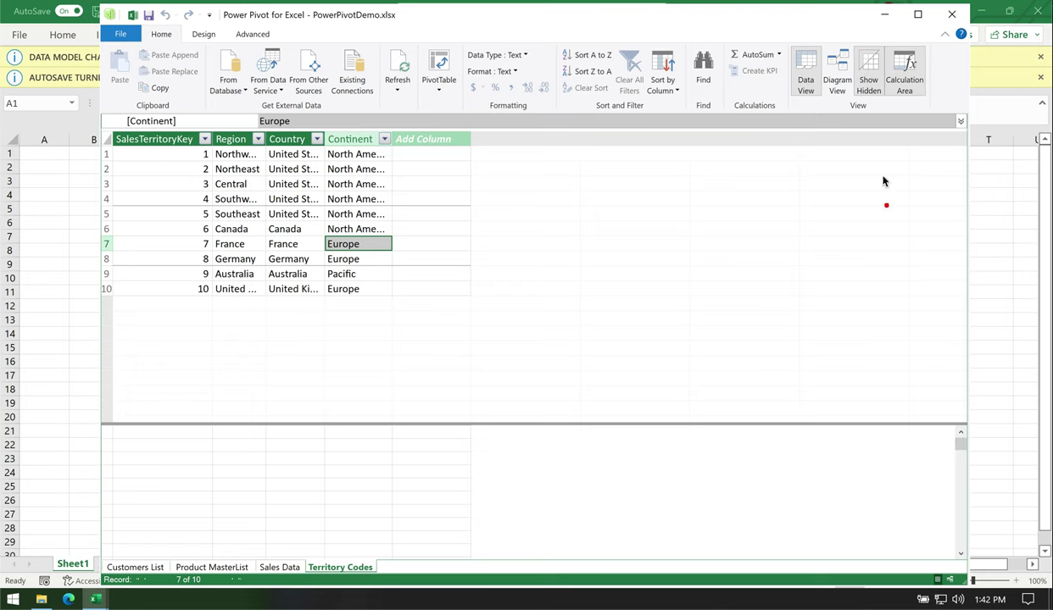
- Switch the data model to Diagram View with hidden items shown
mouse_move(858, 51)
left_mouse_down()
mouse_move(797, 69)
mouse_move(843, 85)
mouse_move(832, 46)
left_mouse_up()
left_click(838, 88)
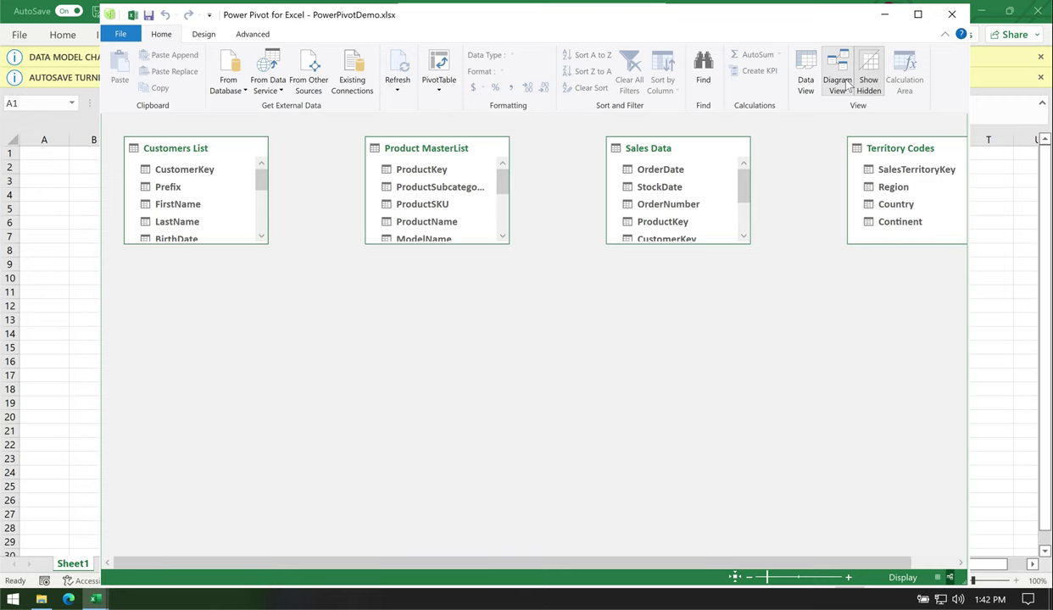
left_click(855, 53)
- Enlarge the table boxes and place Sales Data beneath the three master tables
left_click_drag(243, 245, 226, 406)
left_click_drag(469, 246, 453, 367)
left_click_drag(709, 244, 703, 324)
left_click_drag(678, 157, 558, 365)
left_click_drag(911, 155, 768, 155)
left_click_drag(435, 150, 520, 150)
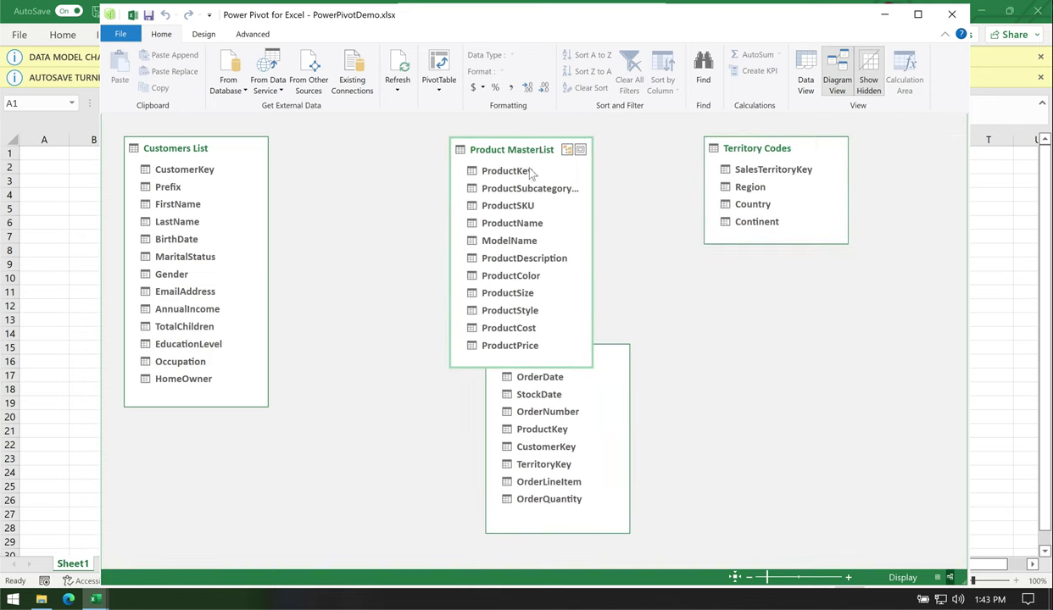
left_click(517, 379)
left_click_drag(535, 363, 351, 340)
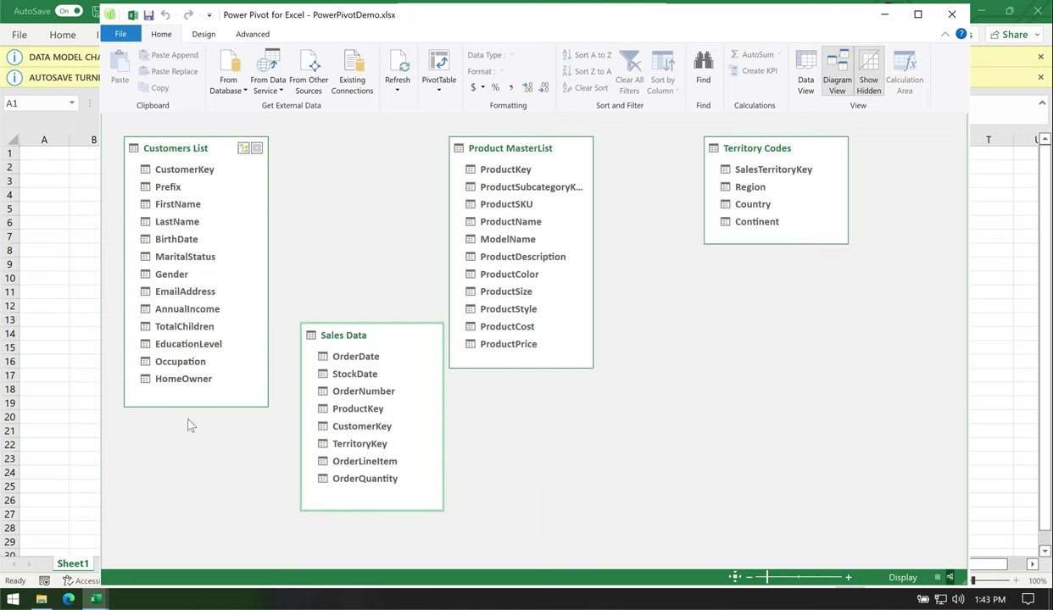
left_click_drag(207, 407, 227, 288)
left_click_drag(348, 336, 350, 363)
left_click_drag(519, 365, 523, 270)
left_click_drag(373, 360, 530, 353)
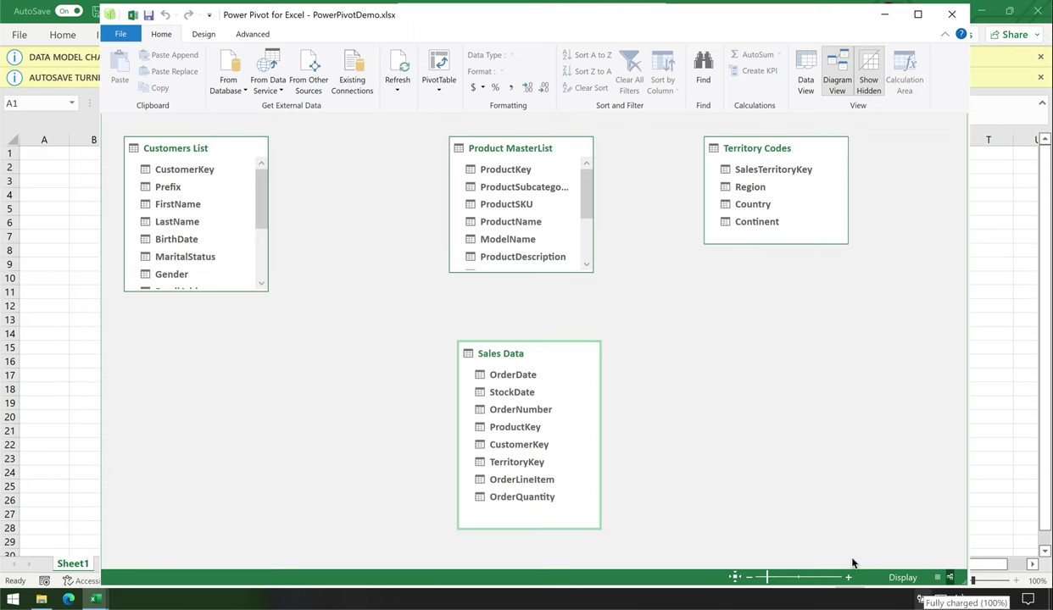
- Ink-label the three lookup tables 'parent/master lists' and Sales Data 'child/data'
mouse_move(899, 166)
left_mouse_down()
mouse_move(691, 120)
mouse_move(149, 151)
mouse_move(580, 322)
mouse_move(962, 184)
mouse_move(815, 142)
left_mouse_up()
mouse_move(677, 258)
left_mouse_down()
mouse_move(674, 274)
mouse_move(702, 265)
mouse_move(721, 280)
mouse_move(768, 244)
mouse_move(793, 254)
mouse_move(801, 244)
left_mouse_up()
mouse_move(655, 364)
left_mouse_down()
mouse_move(416, 393)
mouse_move(655, 554)
mouse_move(683, 390)
mouse_move(734, 430)
left_mouse_up()
mouse_move(742, 387)
left_mouse_down()
mouse_move(762, 428)
mouse_move(781, 428)
mouse_move(757, 467)
mouse_move(831, 449)
left_mouse_up()
left_click_drag(841, 386, 835, 419)
left_click_drag(820, 227, 812, 265)
mouse_move(727, 299)
left_mouse_down()
mouse_move(746, 311)
mouse_move(792, 288)
mouse_move(822, 310)
mouse_move(862, 269)
mouse_move(907, 273)
mouse_move(903, 288)
left_mouse_up()
left_click(908, 320)
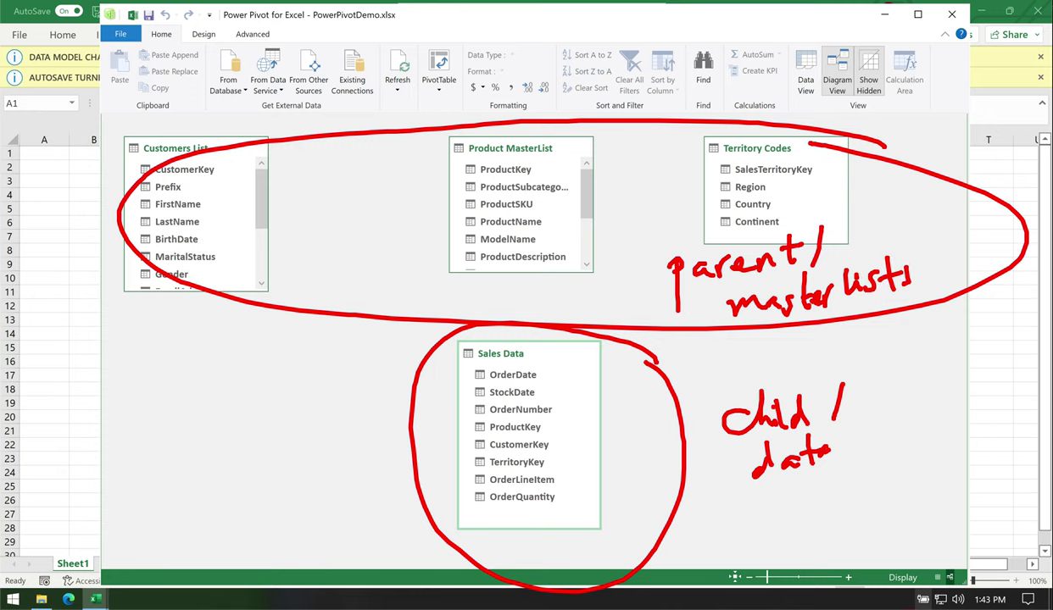
key("Escape")
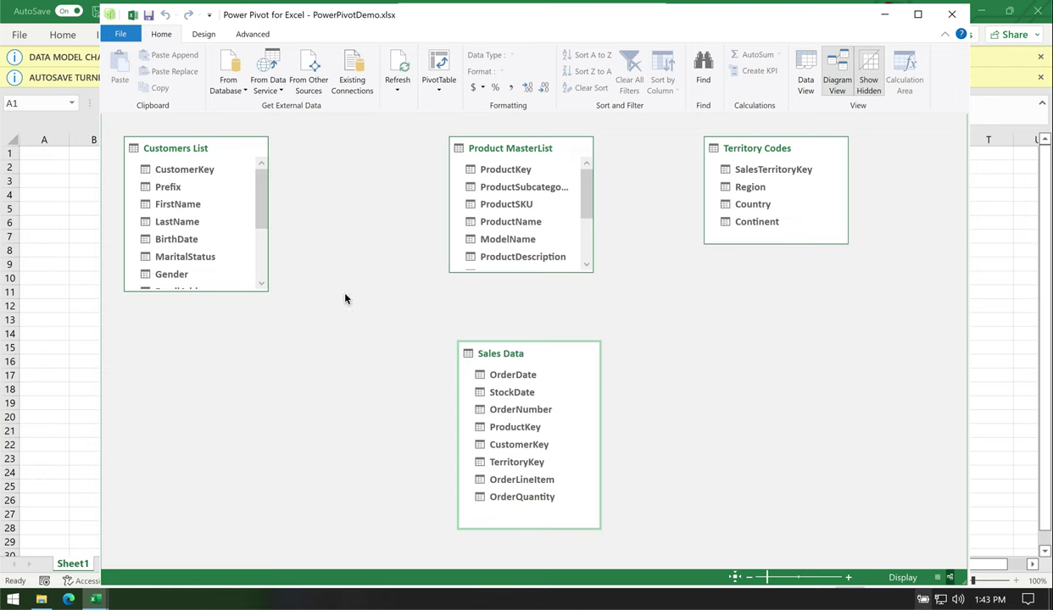
- Relate Customers List CustomerKey to Sales Data CustomerKey by dragging between the fields
left_click(204, 172)
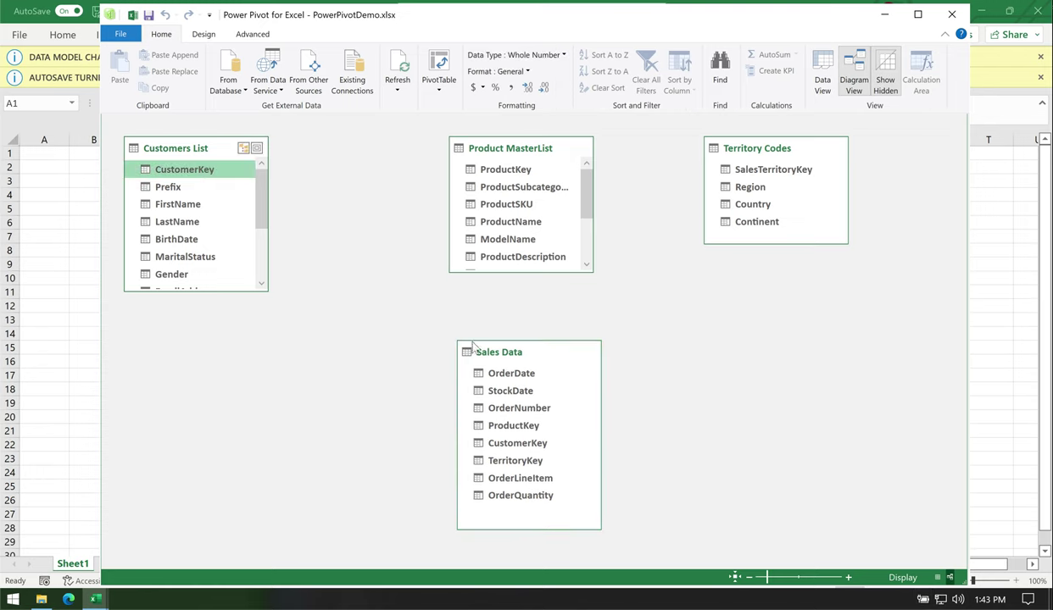
left_click(501, 442)
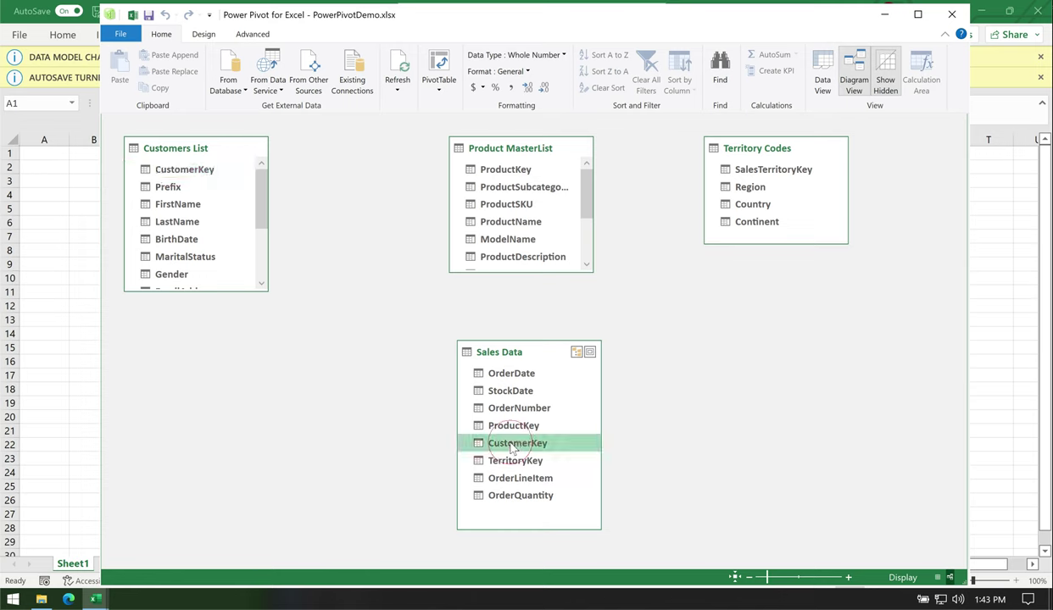
left_click(206, 172)
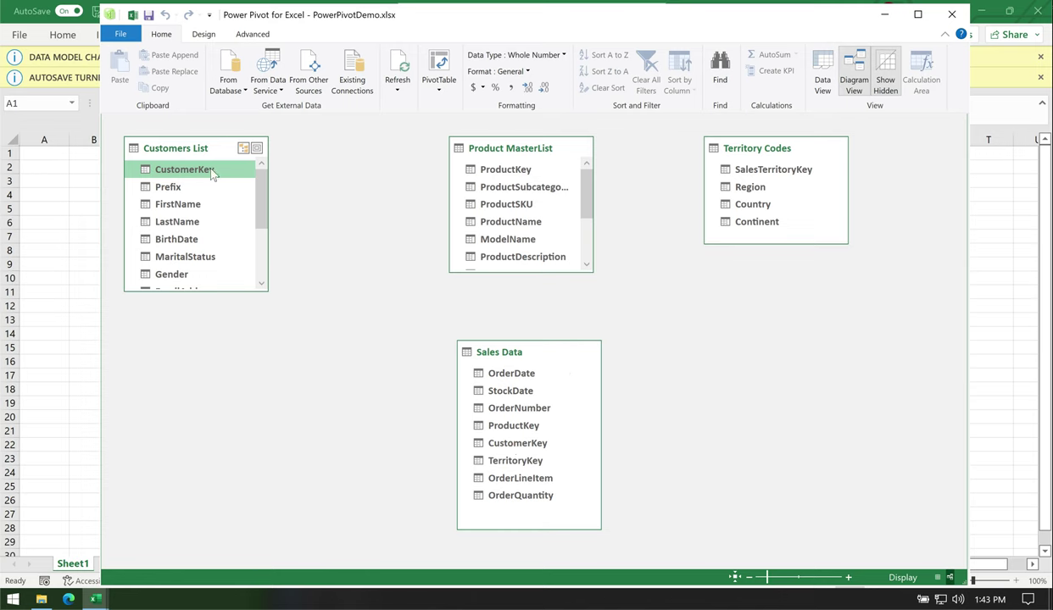
left_click(502, 442)
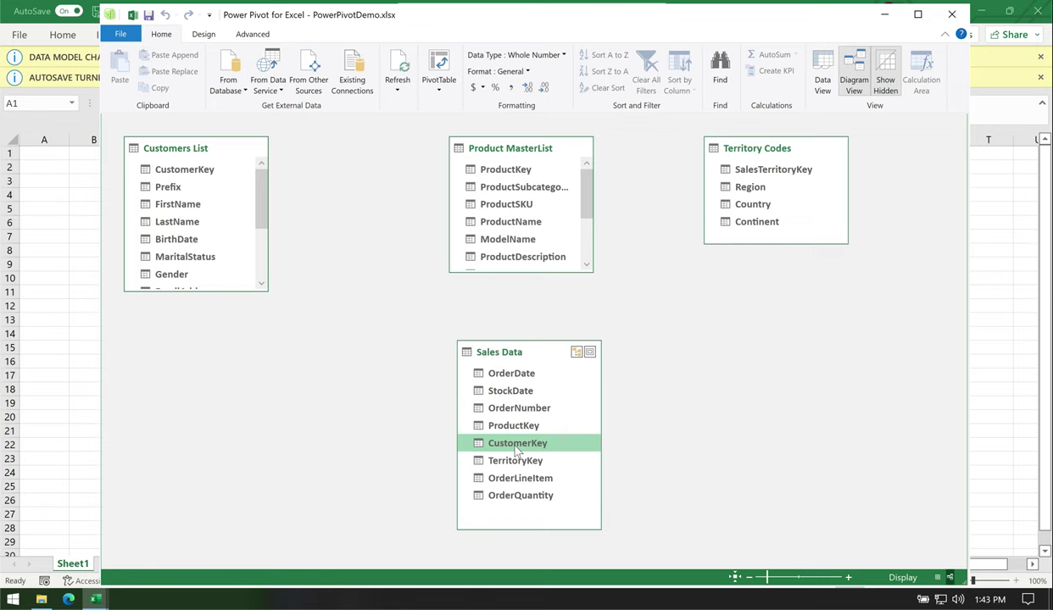
left_click(200, 172)
left_click_drag(203, 172, 513, 444)
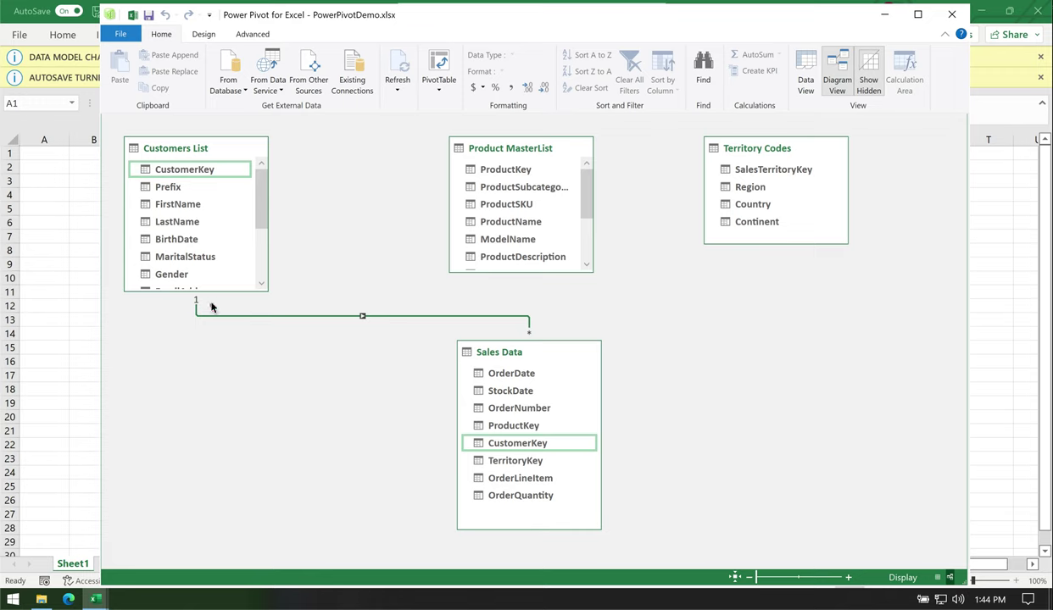
- Circle the one and many ends of the relationship and write a '1: many' ink note
mouse_move(209, 295)
left_mouse_down()
mouse_move(195, 286)
mouse_move(174, 304)
mouse_move(212, 300)
left_mouse_up()
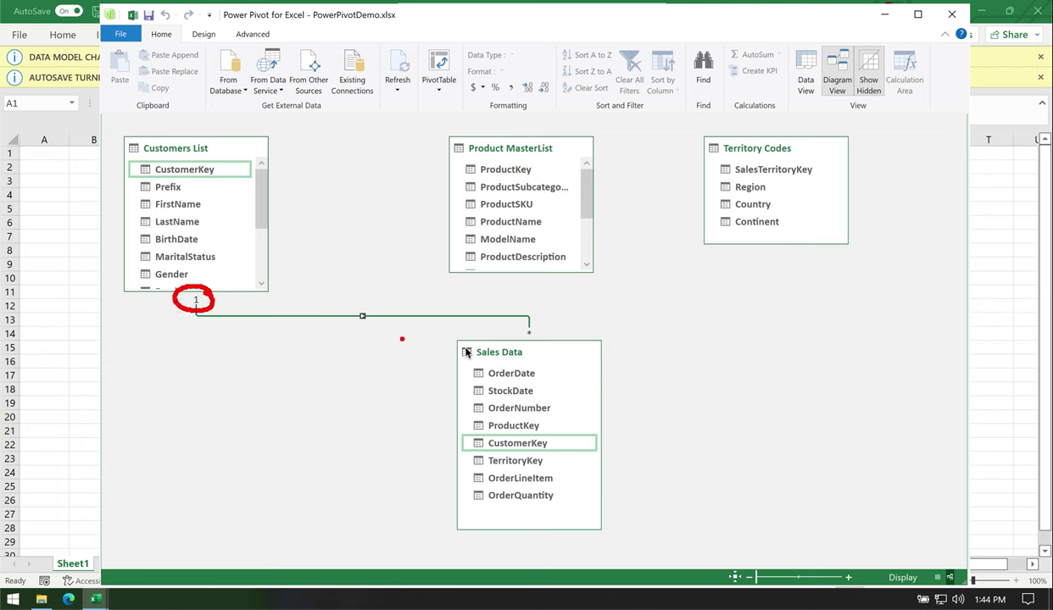
left_click_drag(530, 334, 526, 328)
left_click_drag(538, 350, 529, 336)
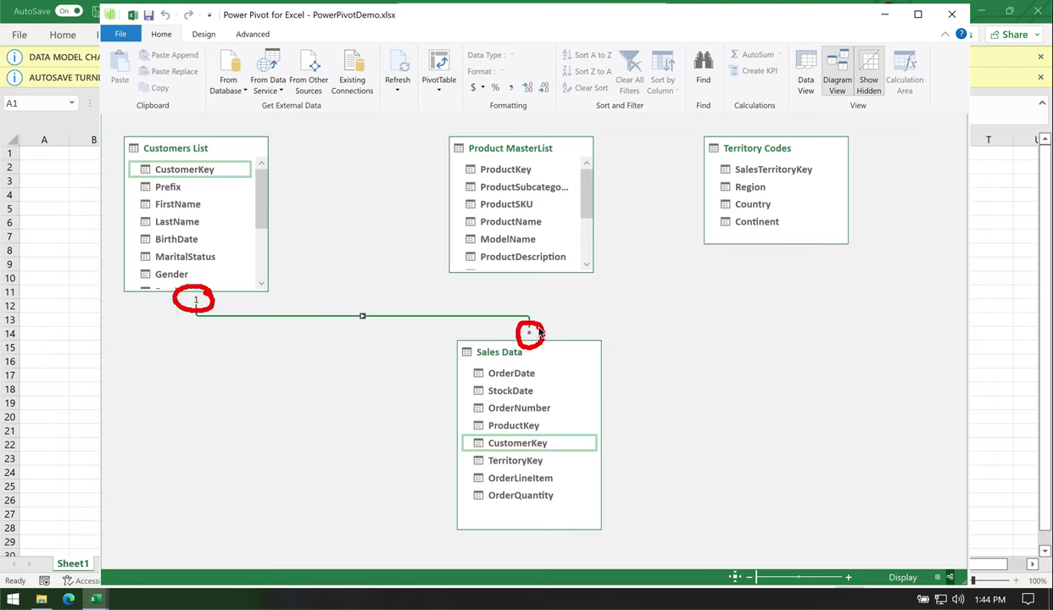
left_click(200, 386)
mouse_move(200, 385)
left_mouse_down()
mouse_move(195, 415)
mouse_move(276, 395)
mouse_move(315, 425)
left_mouse_up()
left_click(213, 388)
left_click(214, 405)
left_click(210, 447)
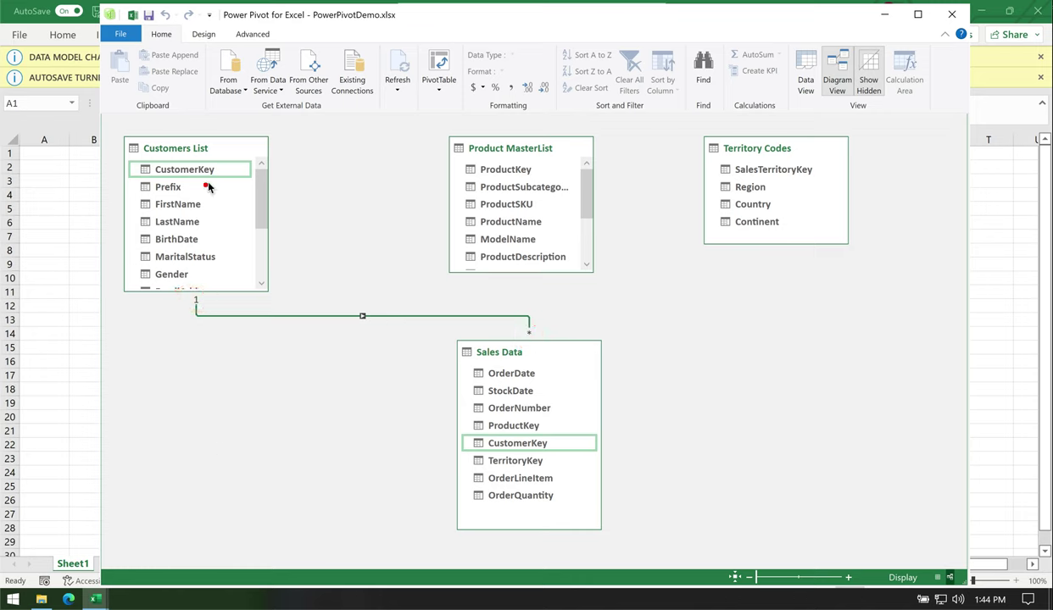
- Ink a 1 and infinity sign on the link, nudge Sales Data, and trace the relationship path
mouse_move(217, 176)
left_mouse_down()
mouse_move(223, 206)
mouse_move(233, 205)
left_mouse_up()
mouse_move(585, 334)
left_mouse_down()
mouse_move(611, 345)
mouse_move(598, 347)
mouse_move(610, 338)
left_mouse_up()
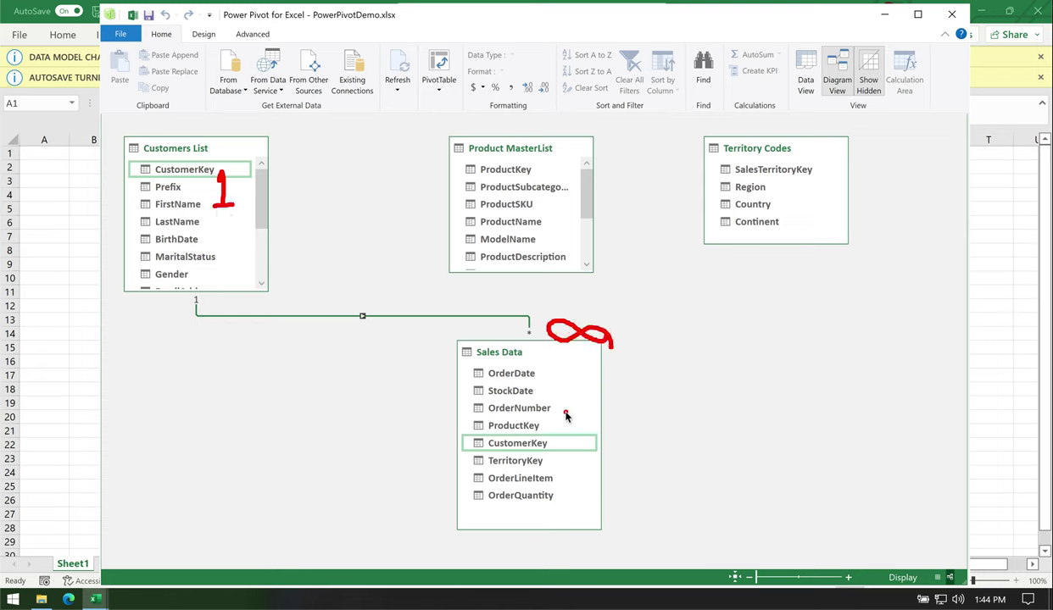
mouse_move(283, 179)
left_mouse_down()
mouse_move(269, 197)
mouse_move(286, 209)
mouse_move(278, 181)
left_mouse_up()
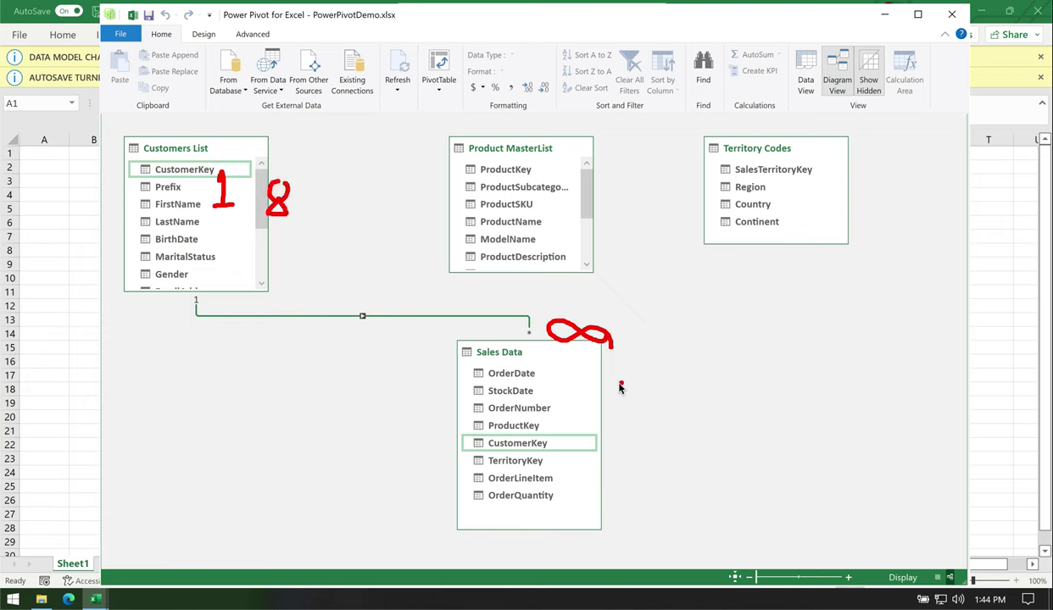
mouse_move(424, 399)
left_mouse_down()
mouse_move(453, 382)
mouse_move(432, 420)
mouse_move(470, 424)
left_mouse_up()
mouse_move(449, 475)
left_mouse_down()
mouse_move(439, 482)
mouse_move(453, 530)
mouse_move(467, 517)
left_mouse_up()
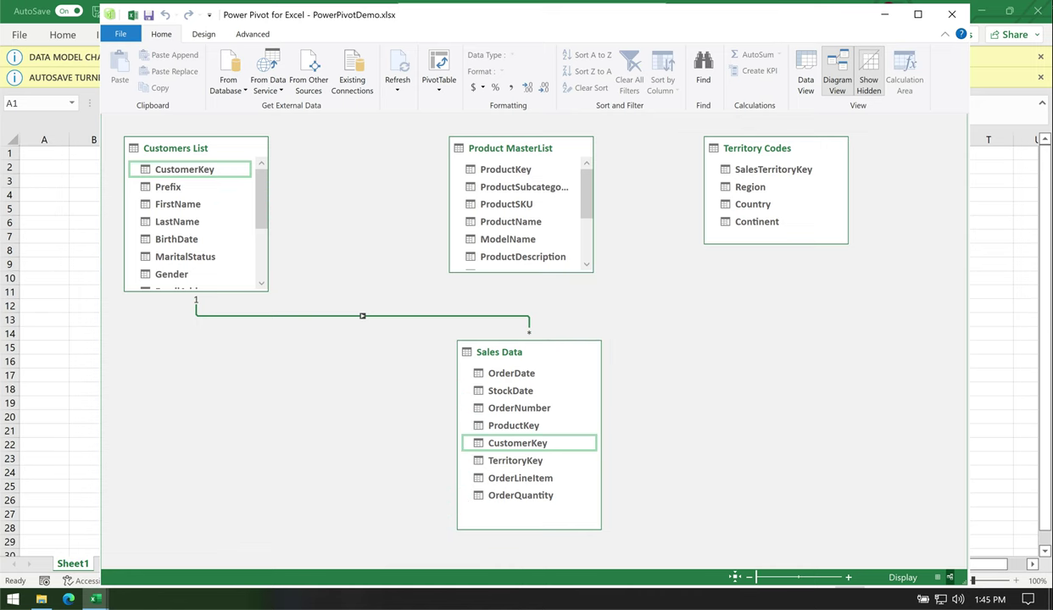
left_click_drag(551, 358, 527, 381)
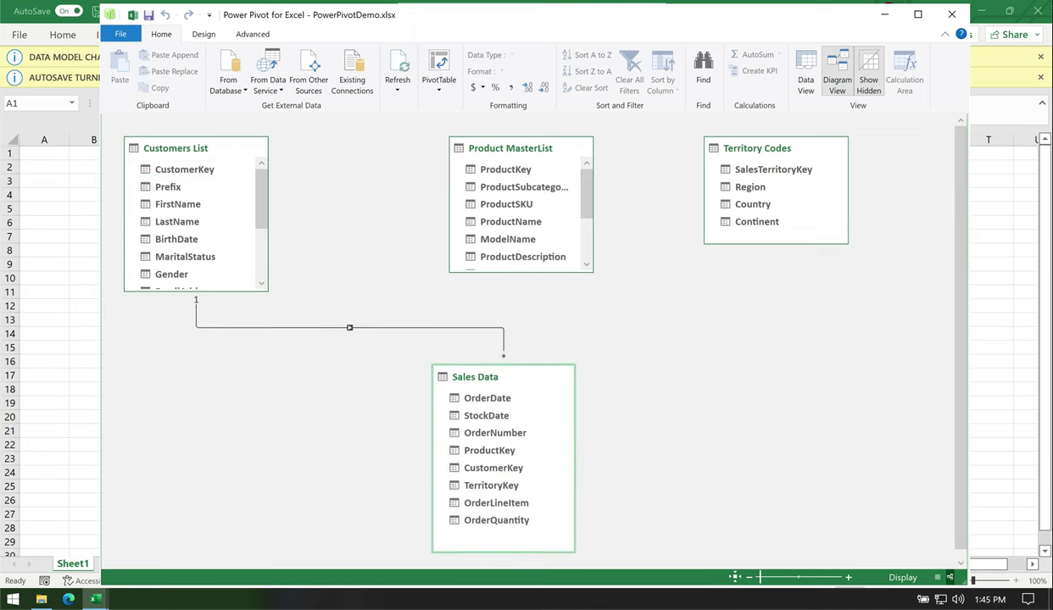
mouse_move(236, 309)
left_mouse_down()
mouse_move(227, 349)
mouse_move(471, 369)
mouse_move(459, 363)
mouse_move(482, 361)
left_mouse_up()
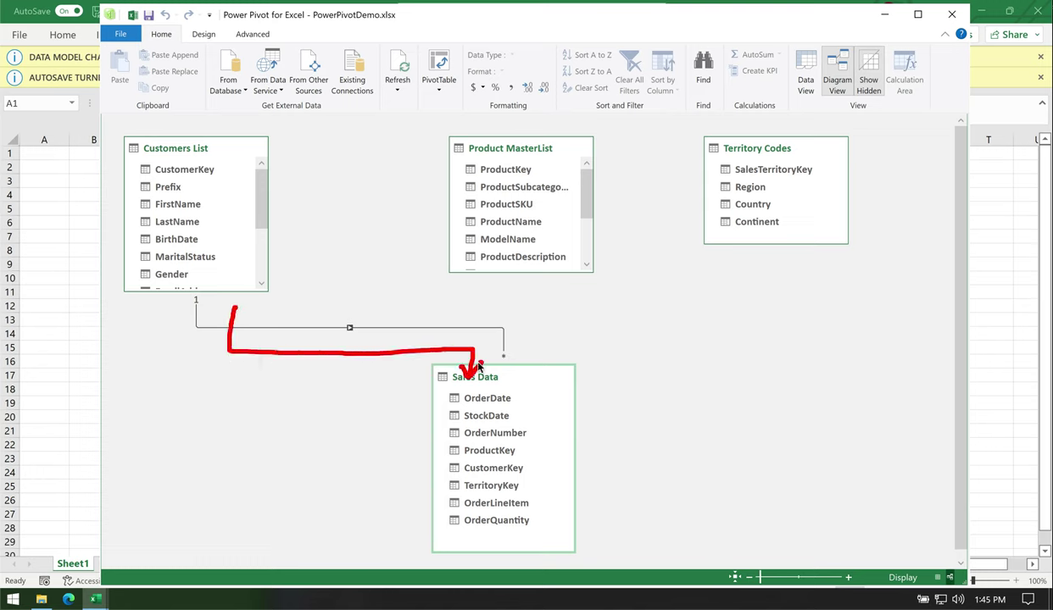
mouse_move(360, 320)
left_mouse_down()
mouse_move(331, 332)
mouse_move(360, 344)
mouse_move(362, 325)
left_mouse_up()
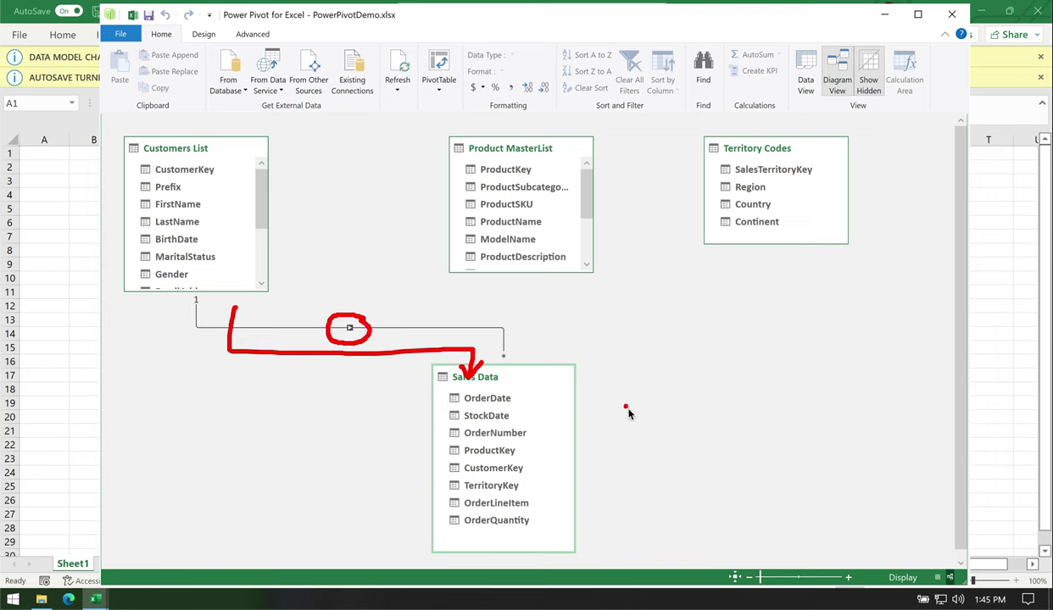
key("Escape")
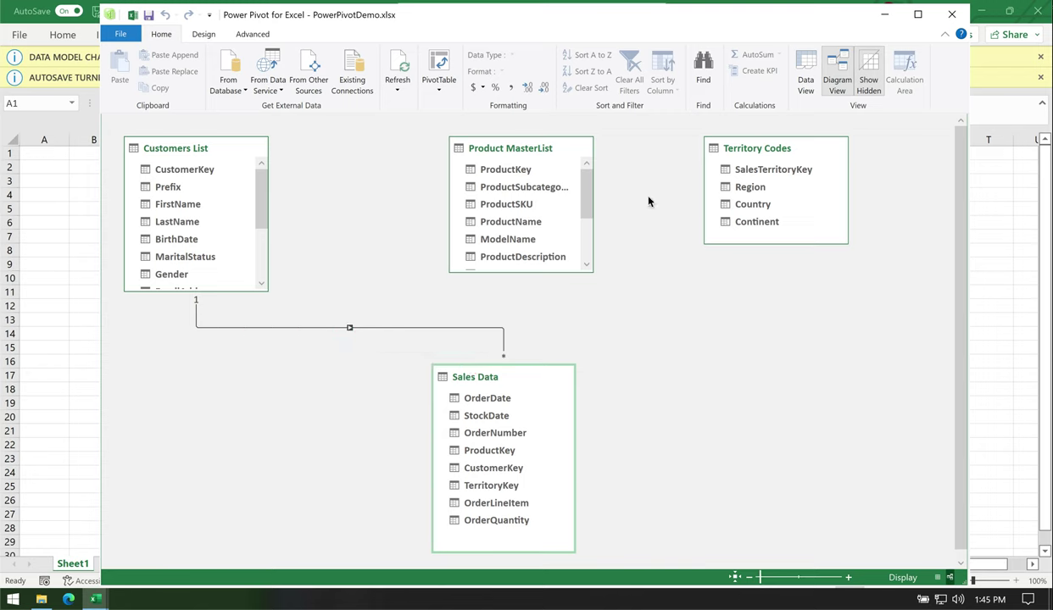
left_click_drag(521, 174, 498, 456)
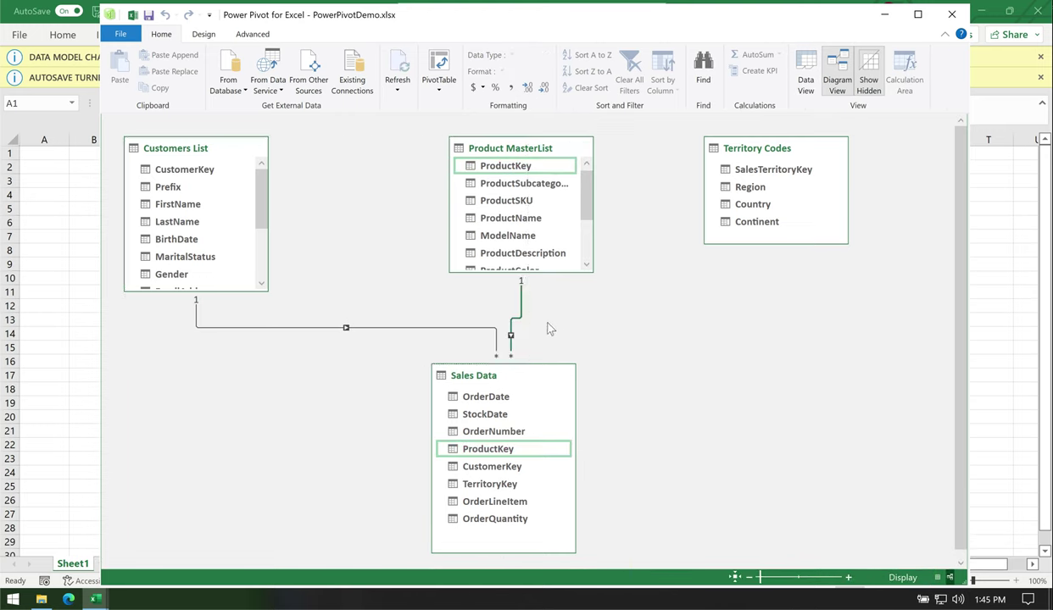
left_click(523, 308)
double_click(523, 308)
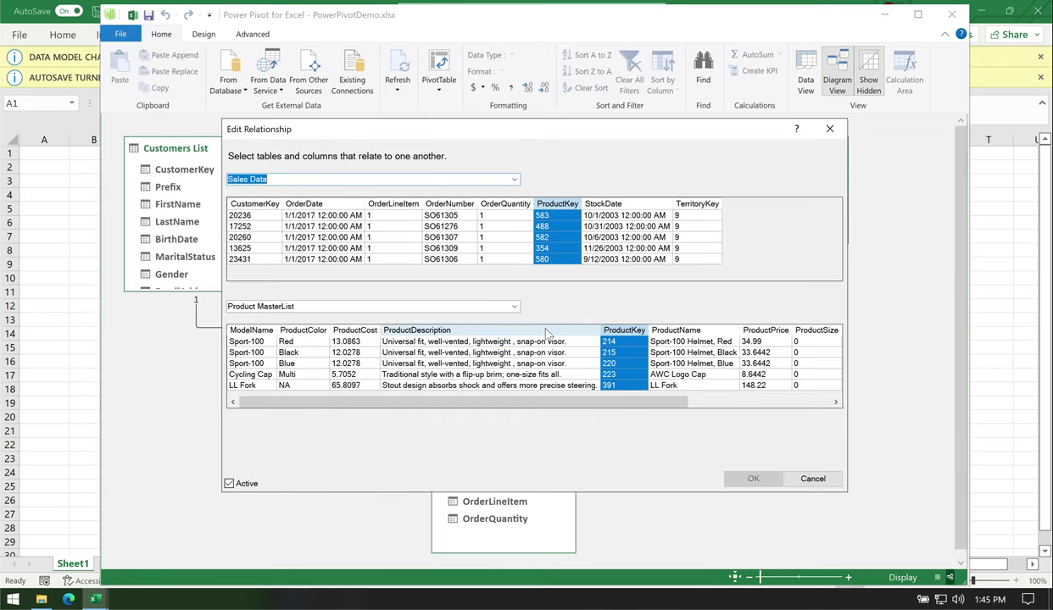
left_click(530, 331)
left_click(623, 331)
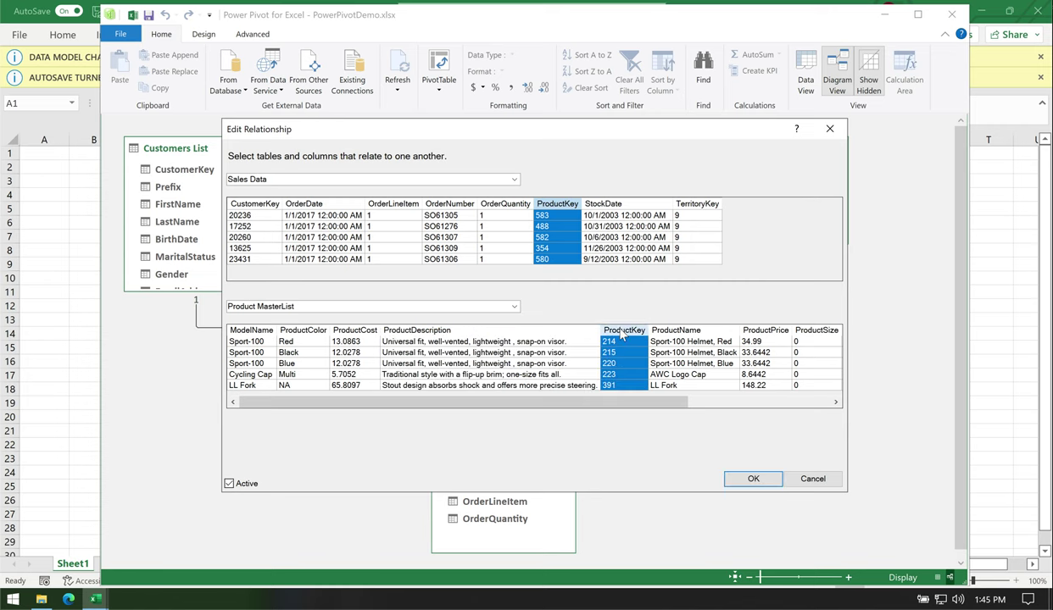
left_click(566, 330)
left_click(681, 331)
left_click(561, 332)
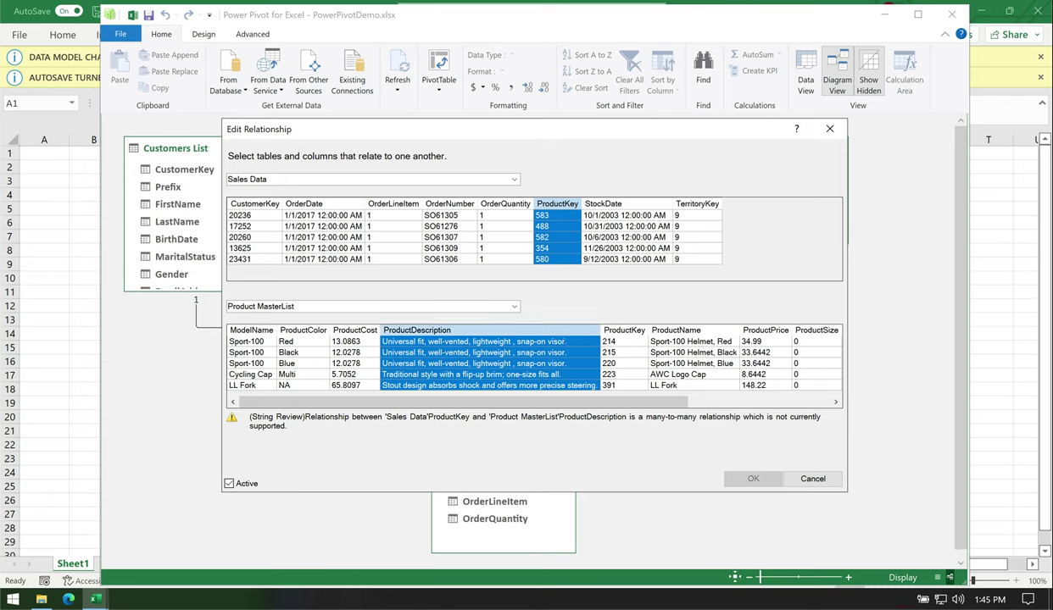
mouse_move(296, 406)
left_mouse_down()
mouse_move(243, 407)
mouse_move(288, 440)
mouse_move(600, 448)
mouse_move(775, 407)
mouse_move(309, 392)
left_mouse_up()
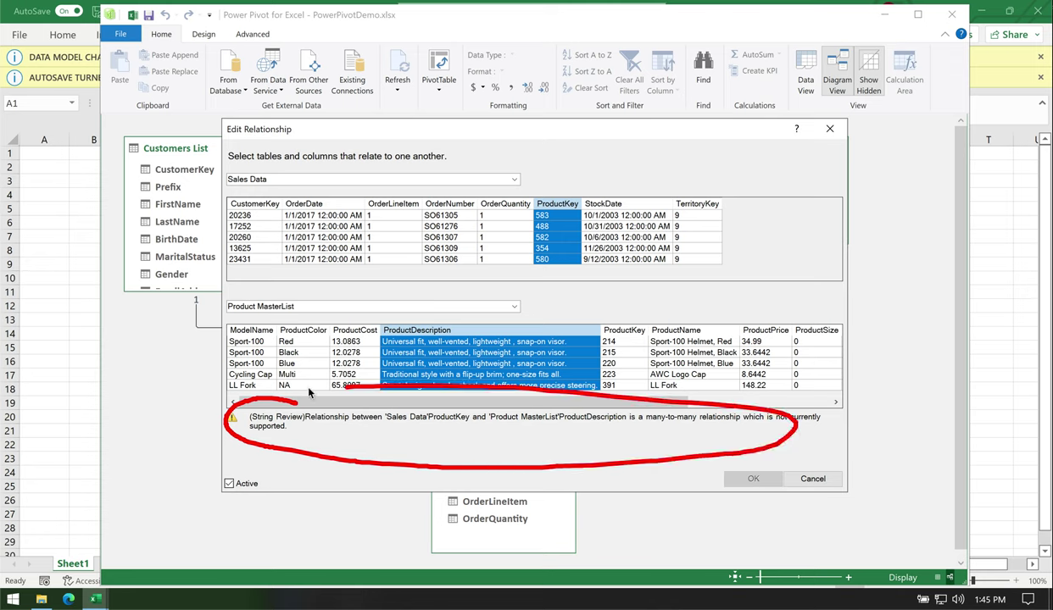
left_click(639, 430)
left_click_drag(691, 438, 697, 433)
left_click(743, 492)
left_click_drag(226, 429, 290, 433)
left_click_drag(773, 428, 818, 428)
key("Escape")
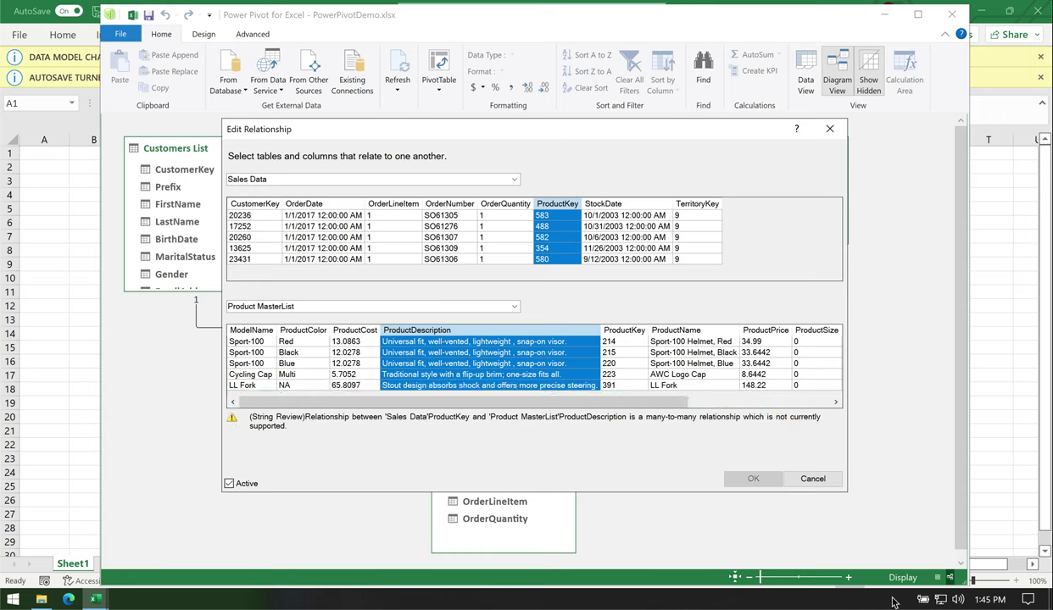
left_click(624, 365)
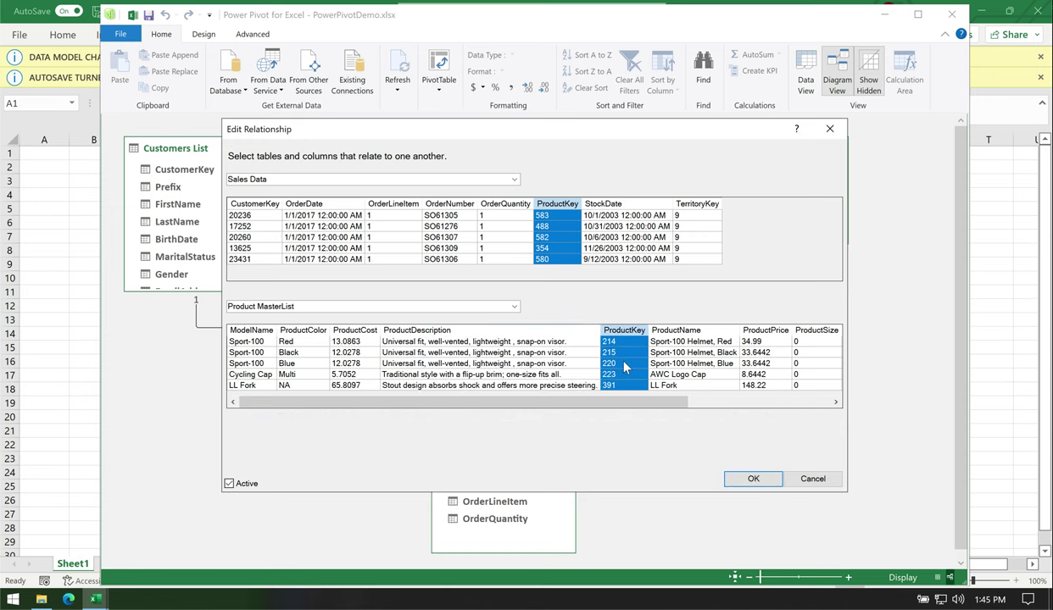
left_click(753, 480)
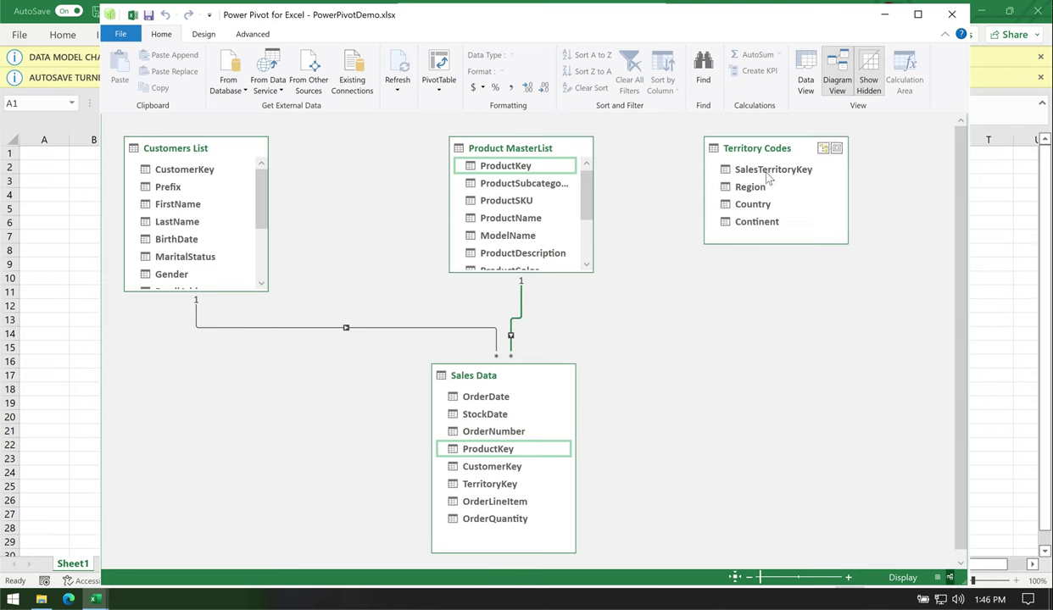
- Link SalesTerritoryKey in Territory Codes to TerritoryKey in Sales Data; shift Product MasterList left
left_click_drag(747, 170, 506, 493)
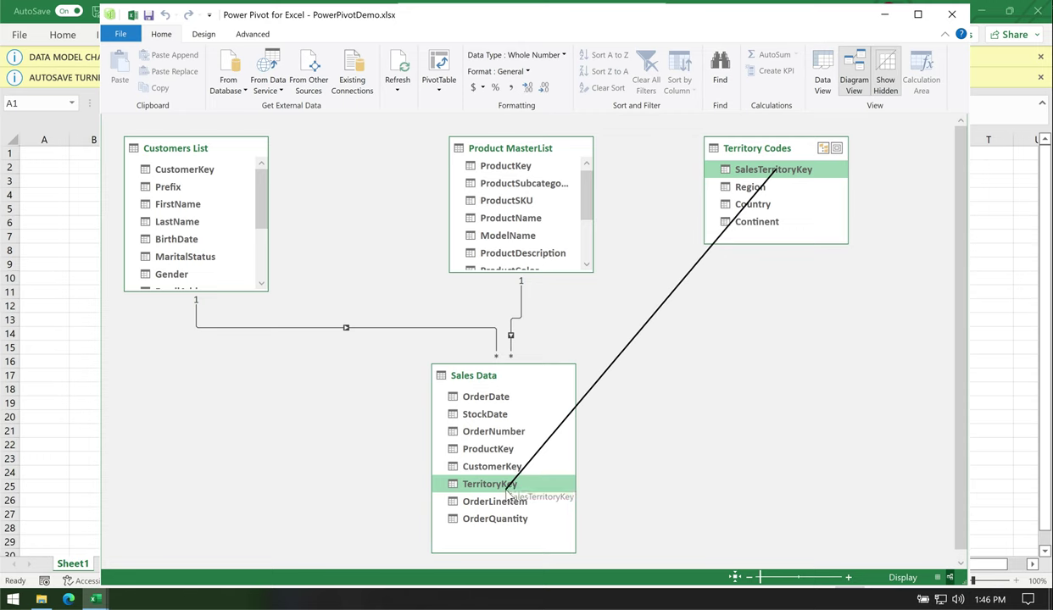
left_click_drag(506, 493, 502, 491)
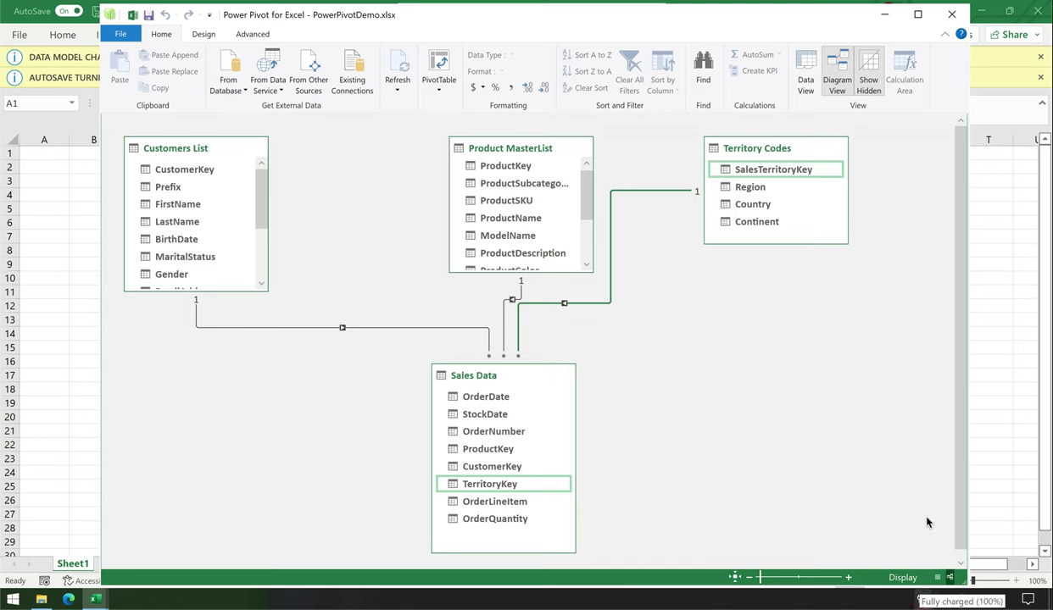
mouse_move(699, 176)
left_mouse_down()
mouse_move(688, 195)
mouse_move(700, 178)
left_mouse_up()
mouse_move(512, 360)
left_mouse_down()
mouse_move(523, 374)
mouse_move(515, 360)
left_mouse_up()
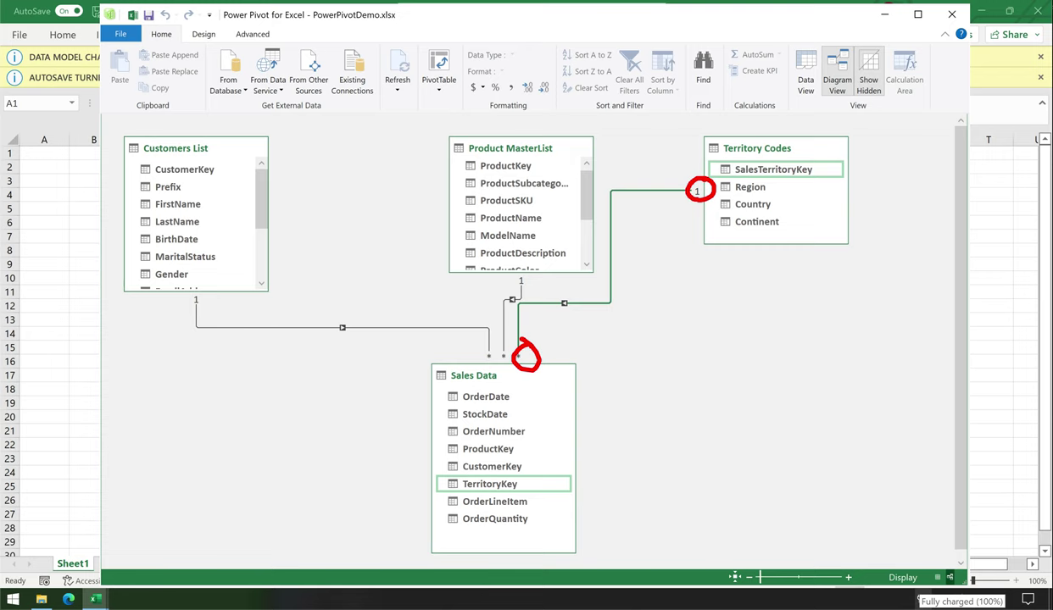
key("Escape")
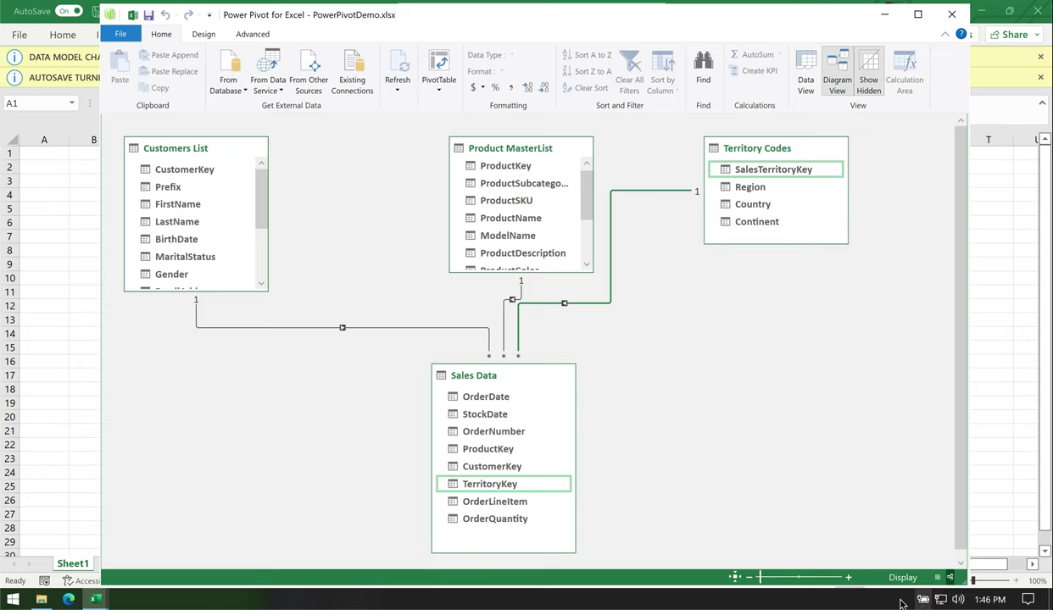
left_click_drag(526, 151, 498, 152)
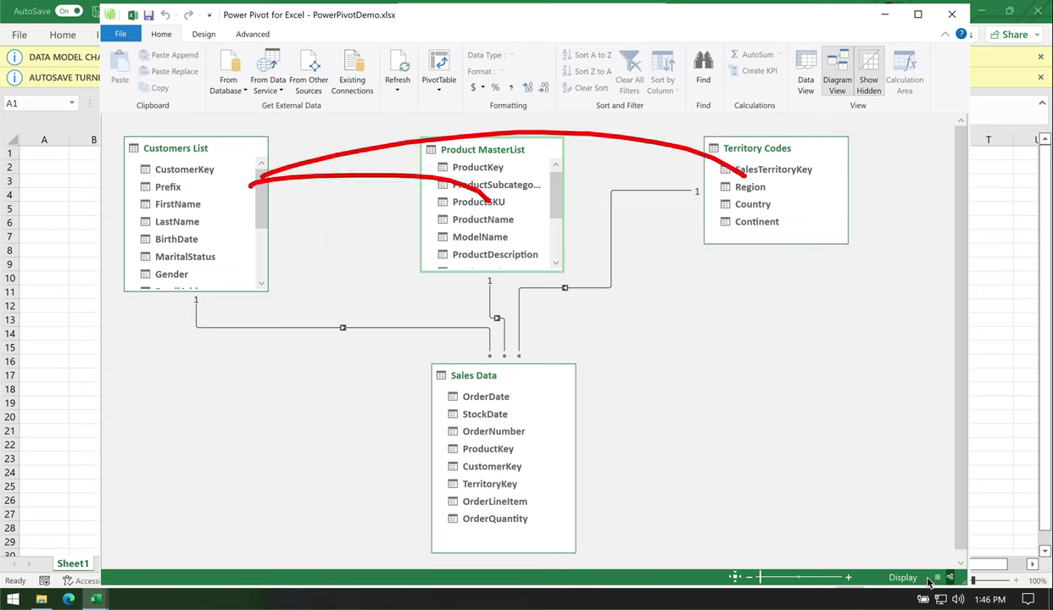
mouse_move(228, 213)
left_mouse_down()
mouse_move(224, 305)
mouse_move(397, 396)
mouse_move(456, 410)
left_mouse_up()
left_click_drag(498, 246, 502, 392)
mouse_move(763, 202)
left_mouse_down()
mouse_move(570, 409)
mouse_move(539, 419)
left_mouse_up()
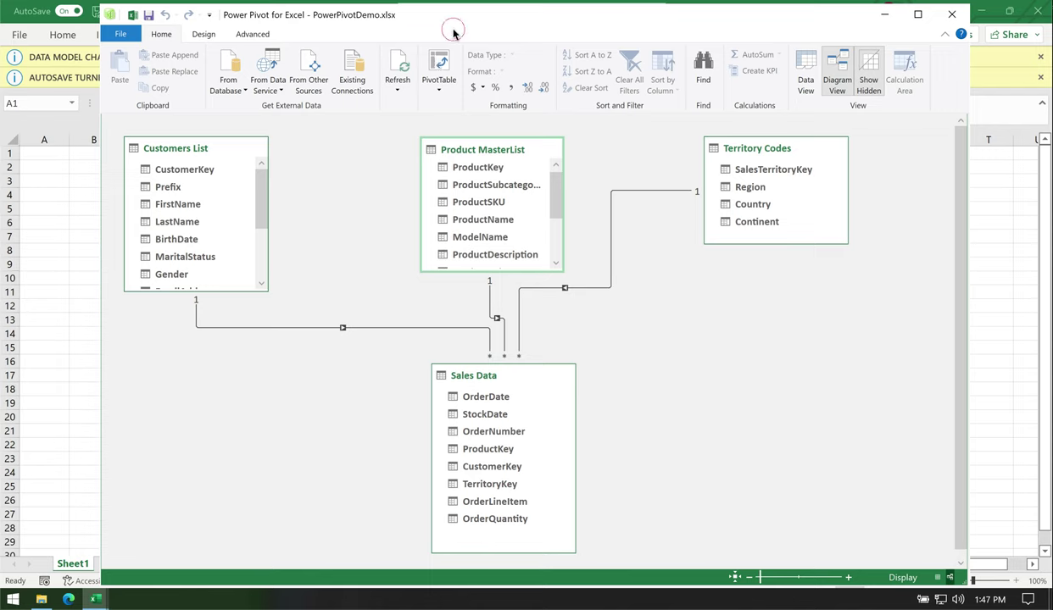
- Create a plain PivotTable from Power Pivot on a new worksheet, Sheet2
left_click(440, 89)
left_click(440, 90)
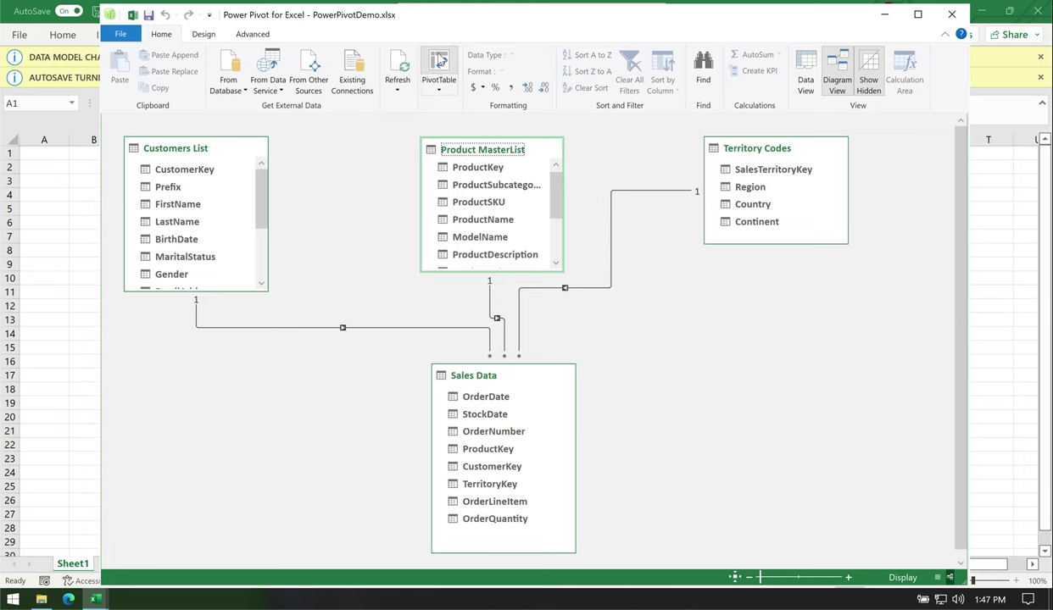
left_click(440, 64)
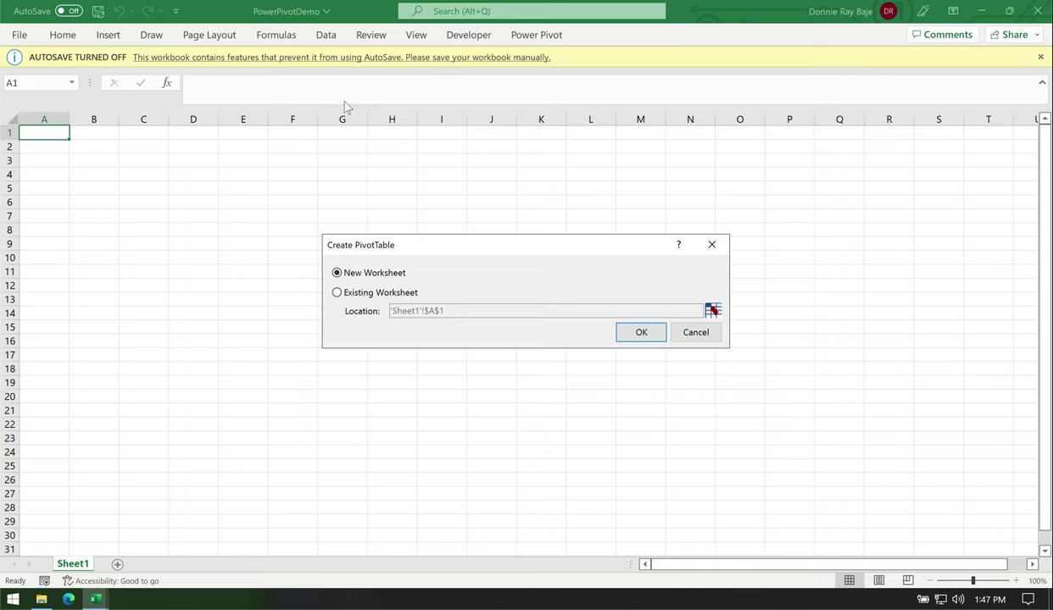
left_click_drag(500, 247, 522, 214)
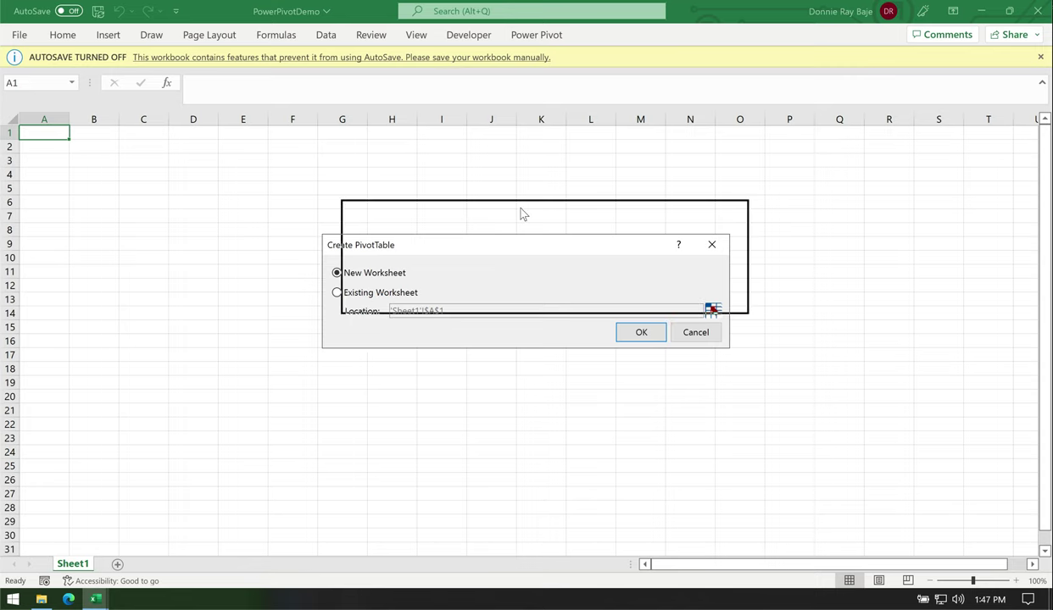
left_click_drag(523, 214, 523, 214)
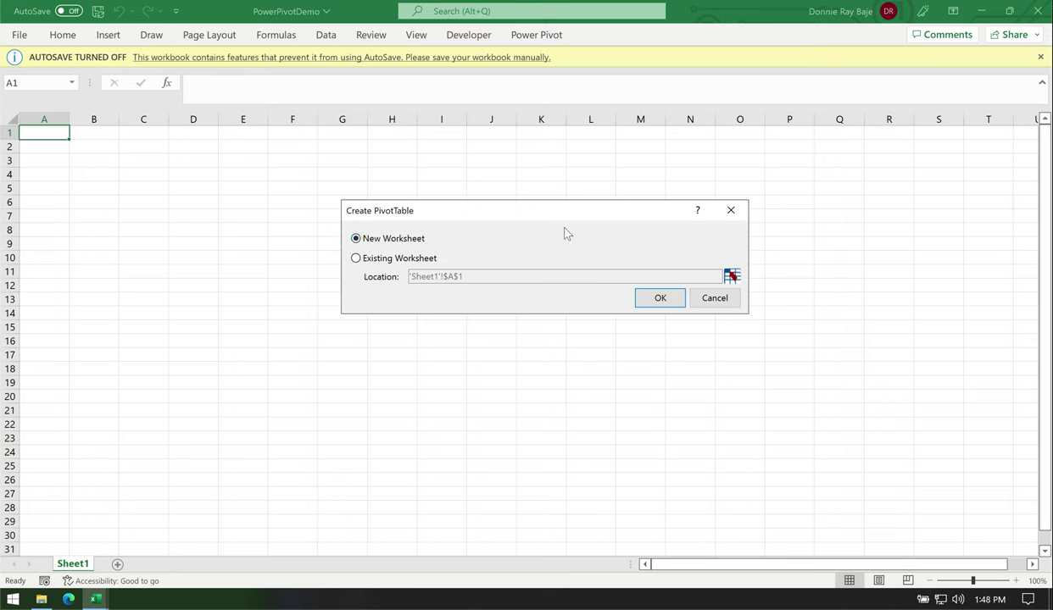
left_click(658, 302)
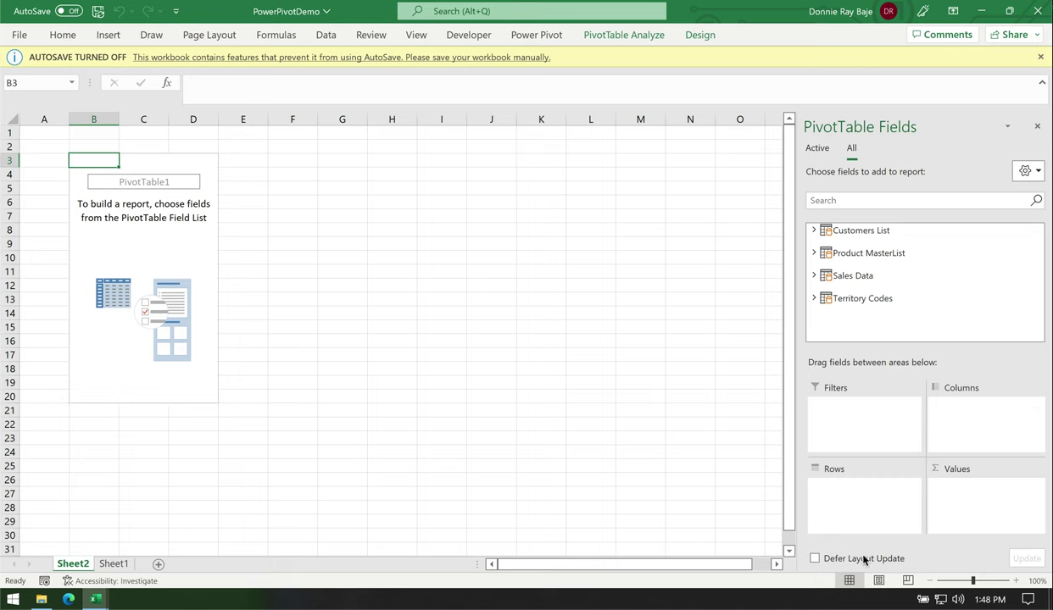
- Add ProductName from Product MasterList to the PivotTable rows
mouse_move(940, 242)
left_mouse_down()
mouse_move(792, 258)
mouse_move(926, 307)
mouse_move(895, 224)
left_mouse_up()
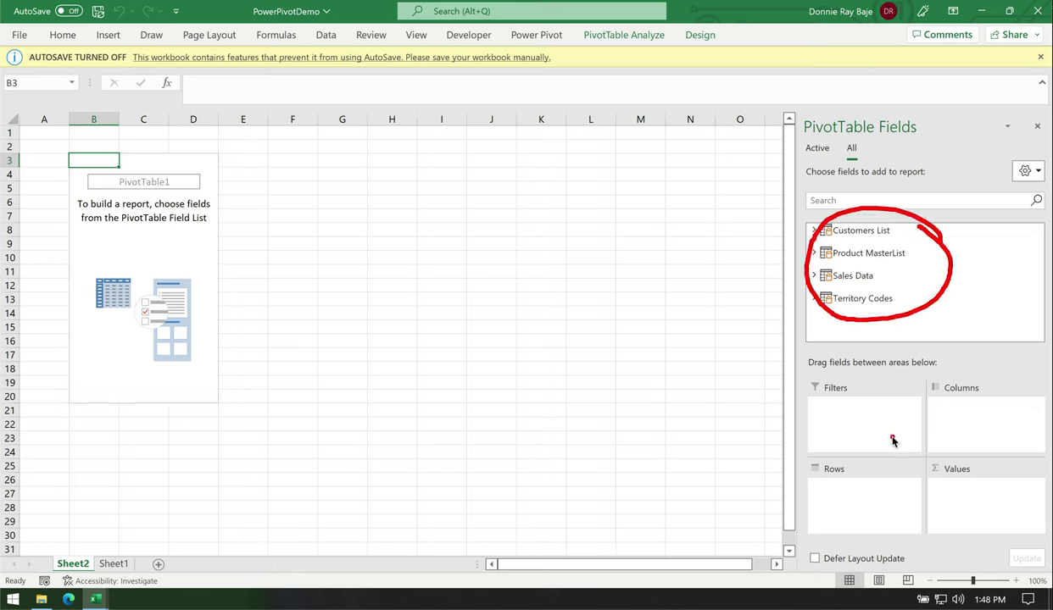
key("Escape")
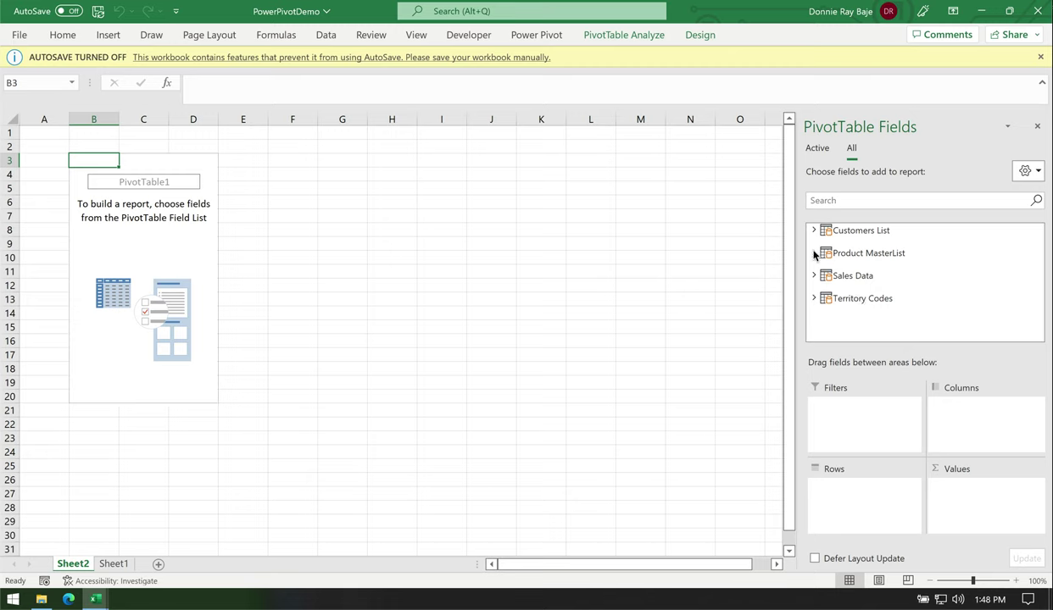
left_click(814, 253)
left_click(813, 229)
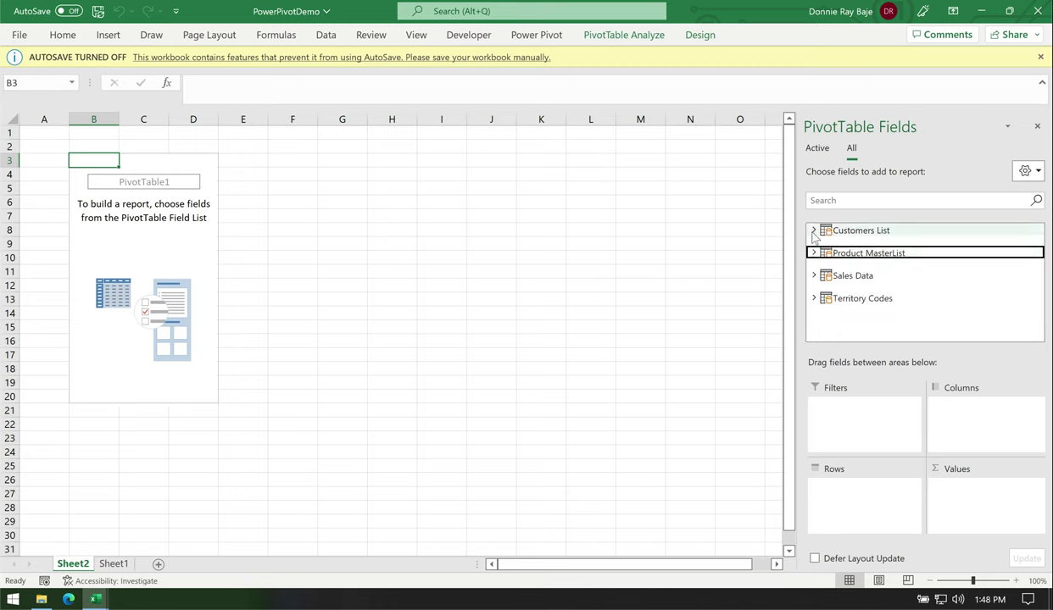
left_click(814, 253)
left_click_drag(848, 300, 870, 500)
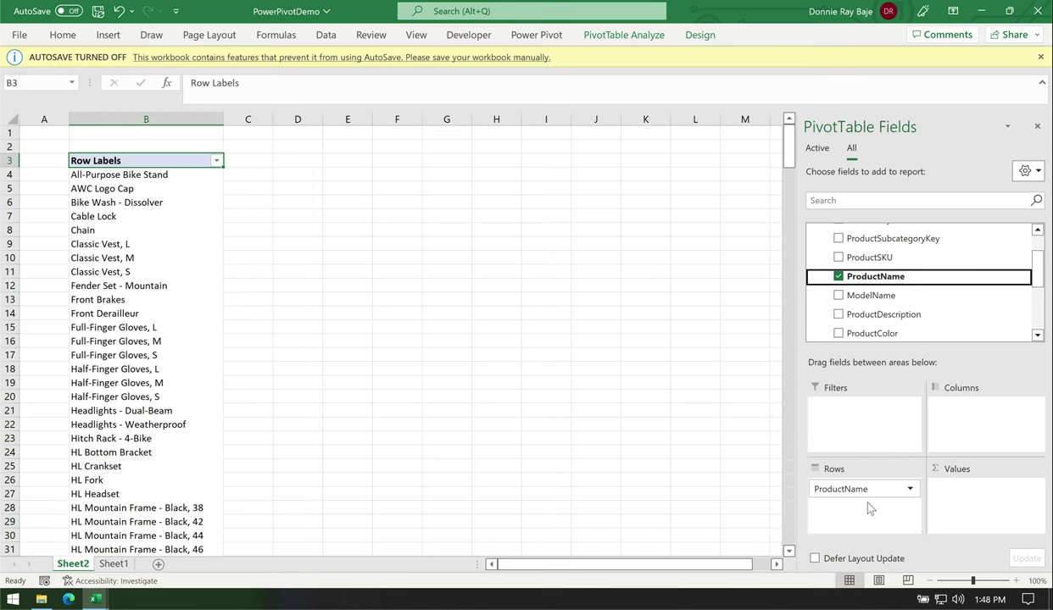
scroll(898, 262, "up", 1)
left_click(814, 253)
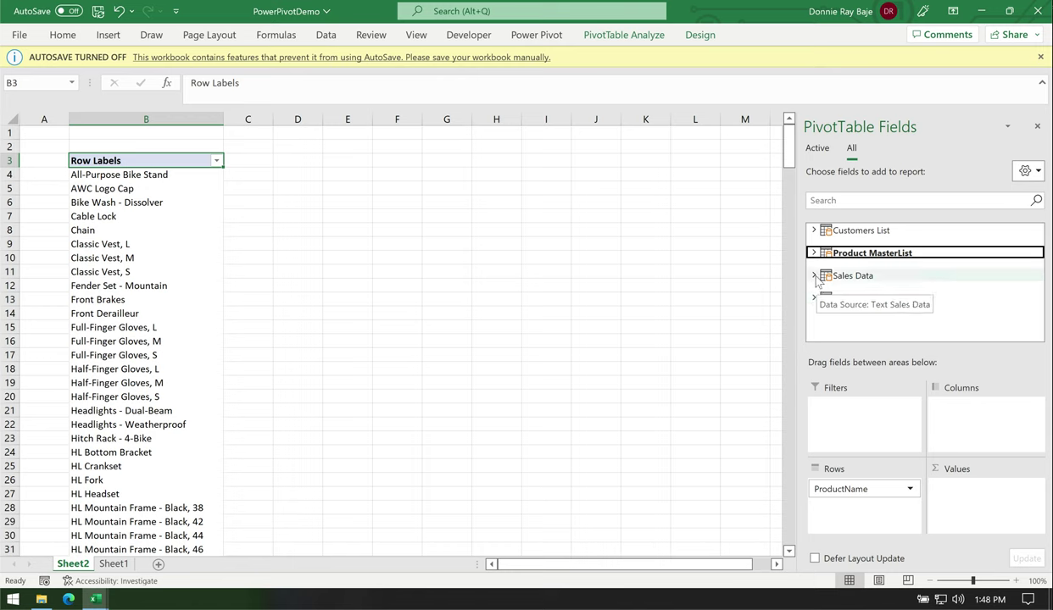
- Add OrderQuantity from Sales Data to Values as Sum of OrderQuantity
left_click(813, 275)
scroll(895, 259, "up", 1)
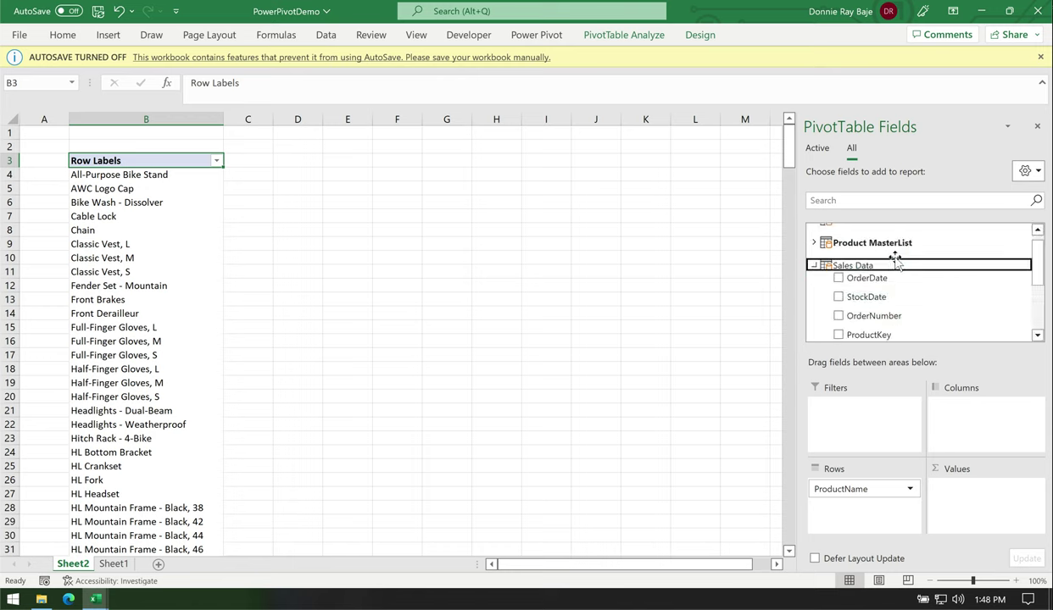
left_click(814, 265)
left_click(815, 279)
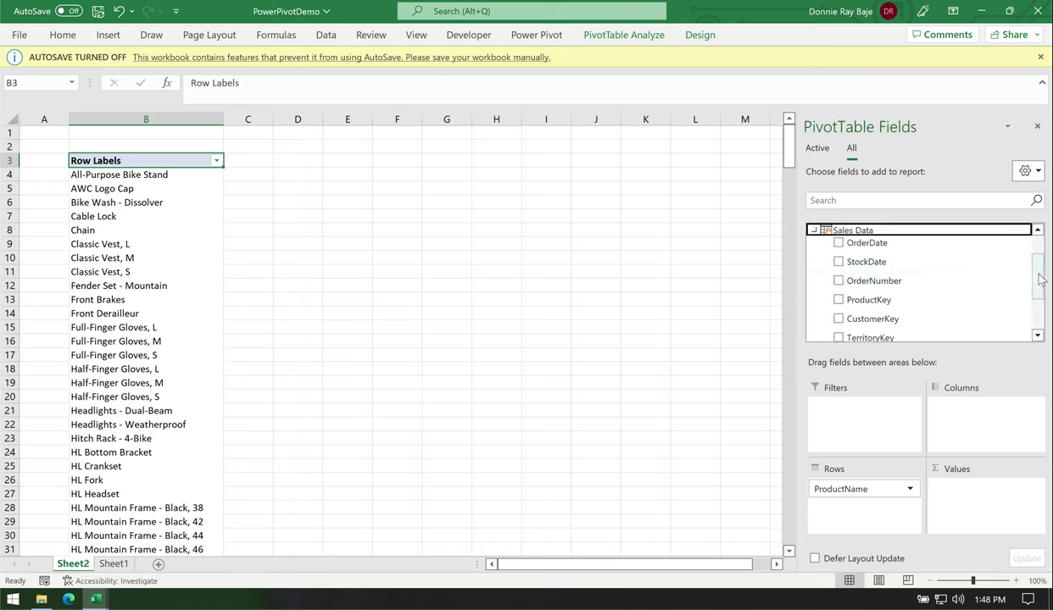
scroll(1009, 280, "down", 3)
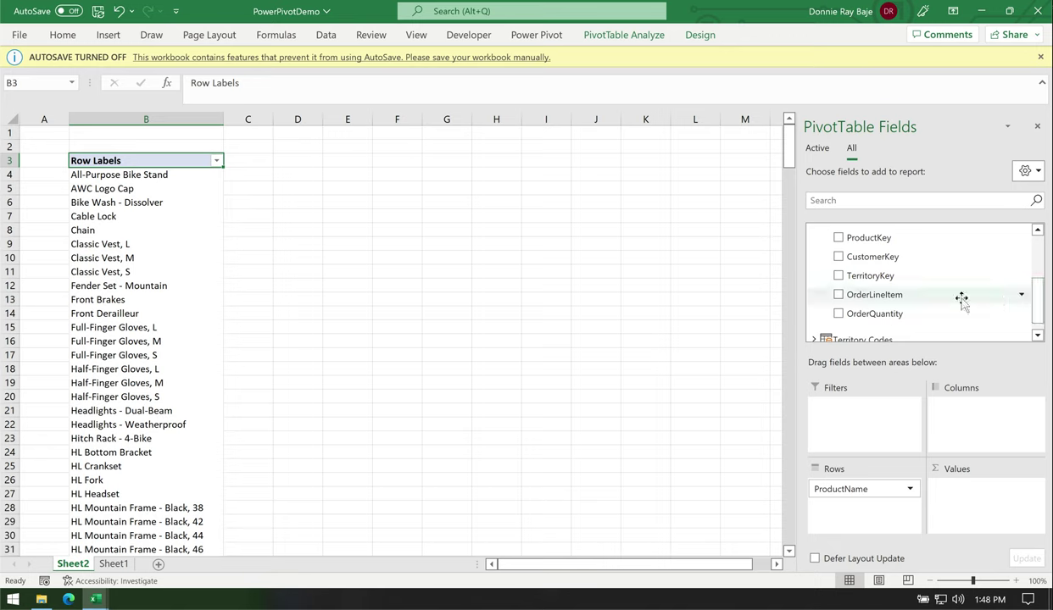
left_click_drag(846, 311, 985, 505)
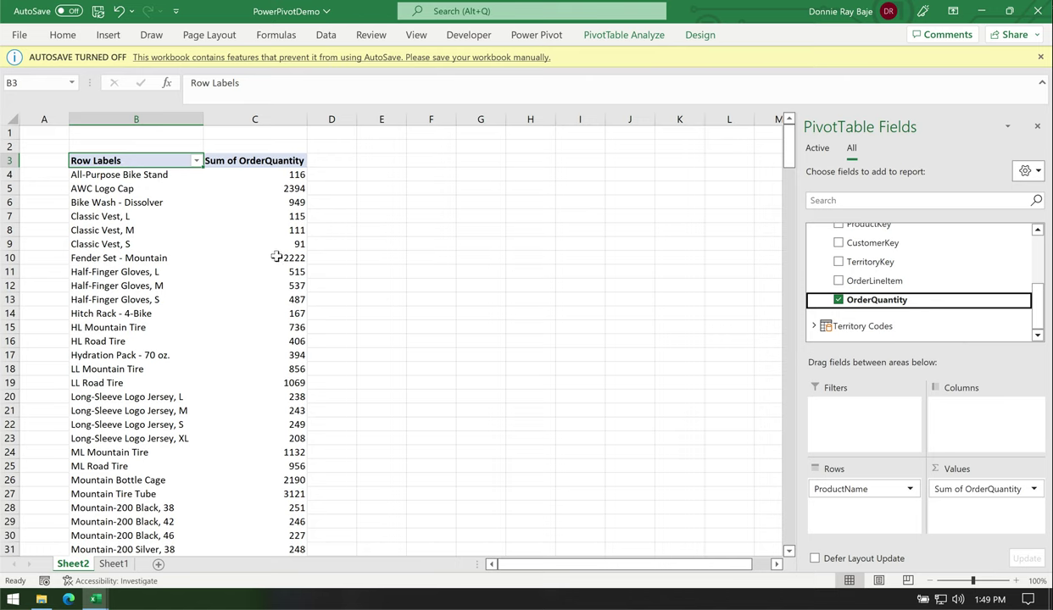
- Select columns B and C to check the OrderQuantity total, then reselect a PivotTable cell
mouse_move(275, 257)
mouse_move(225, 247)
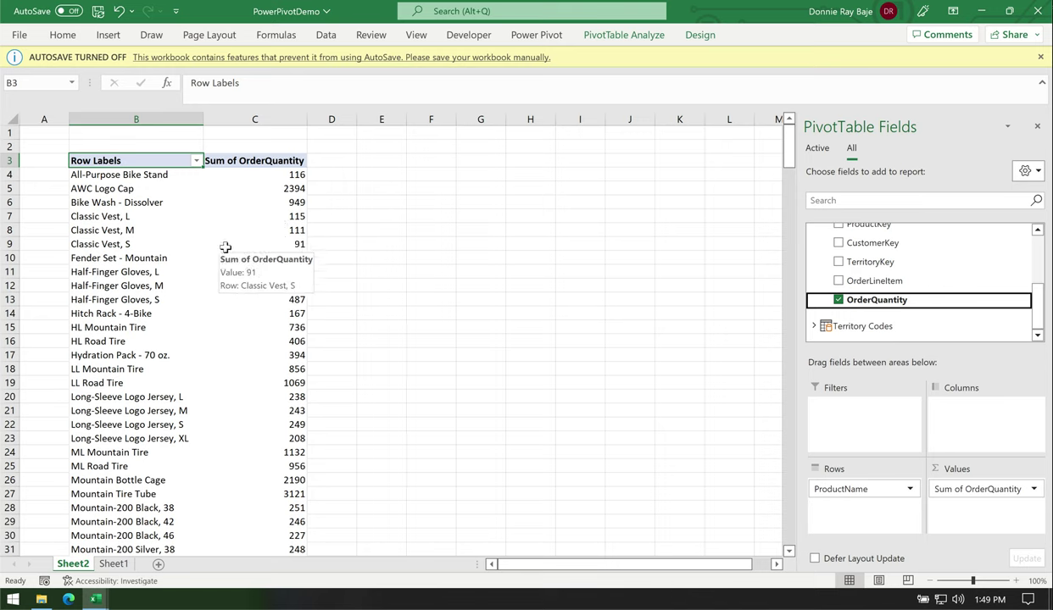
left_click(169, 115)
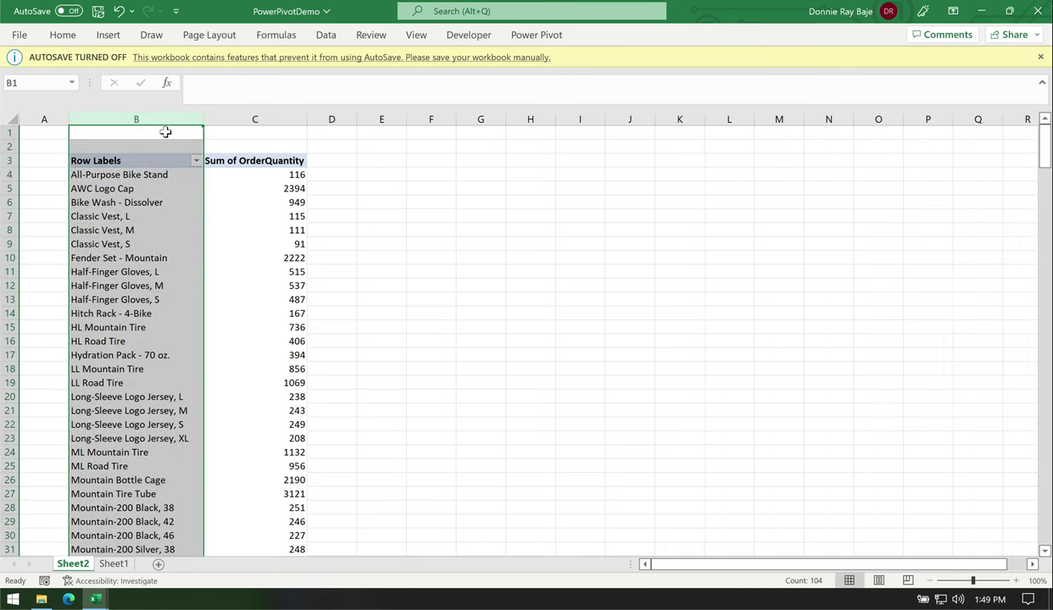
left_click(267, 117)
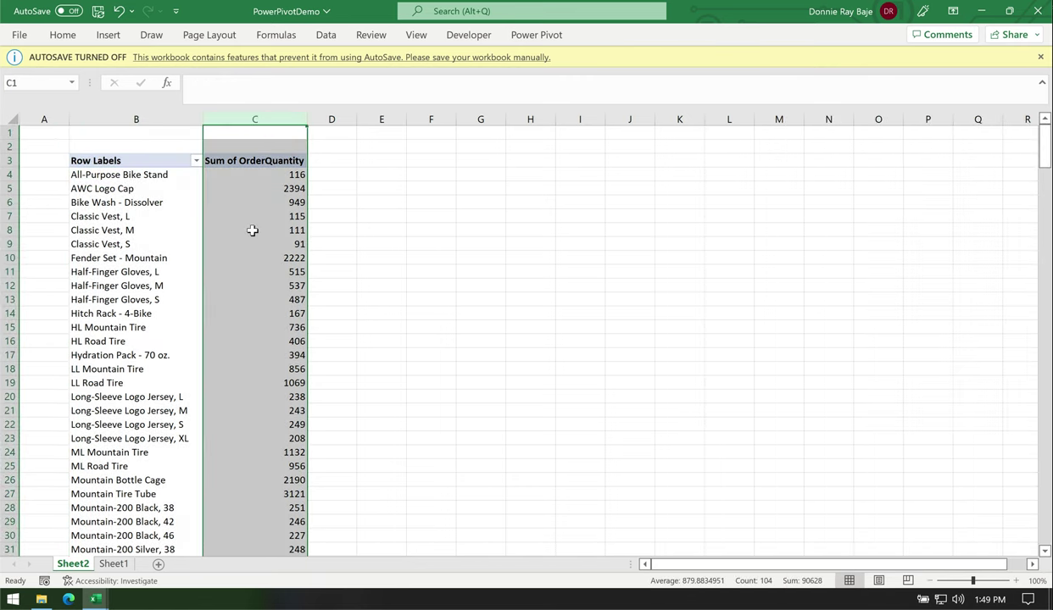
left_click(252, 230)
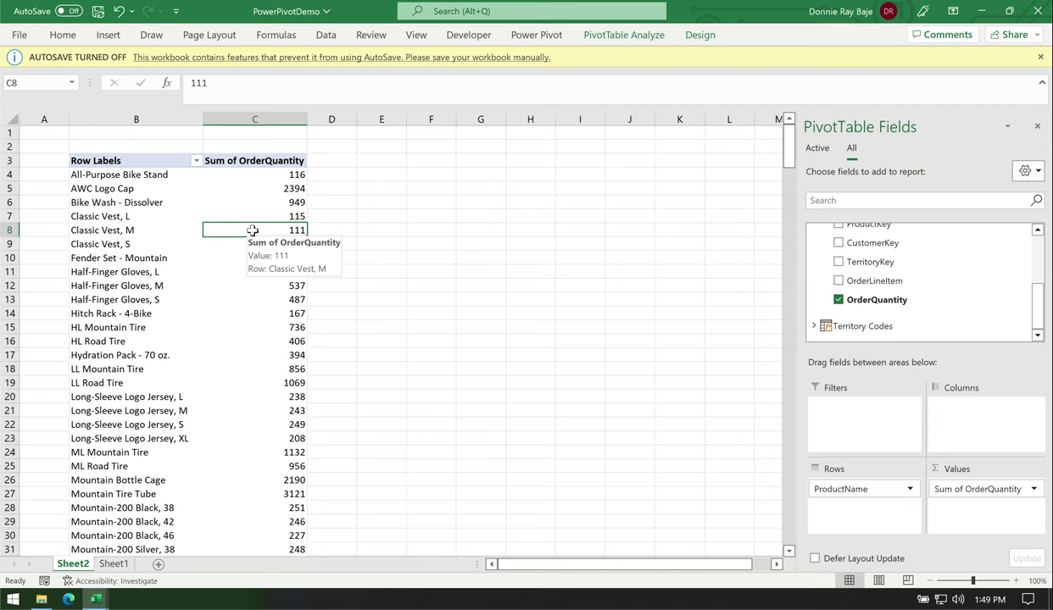
- On PivotTable Analyze, check Fields, Items & Sets, then choose Insert Slicer
left_click(624, 36)
left_click(734, 57)
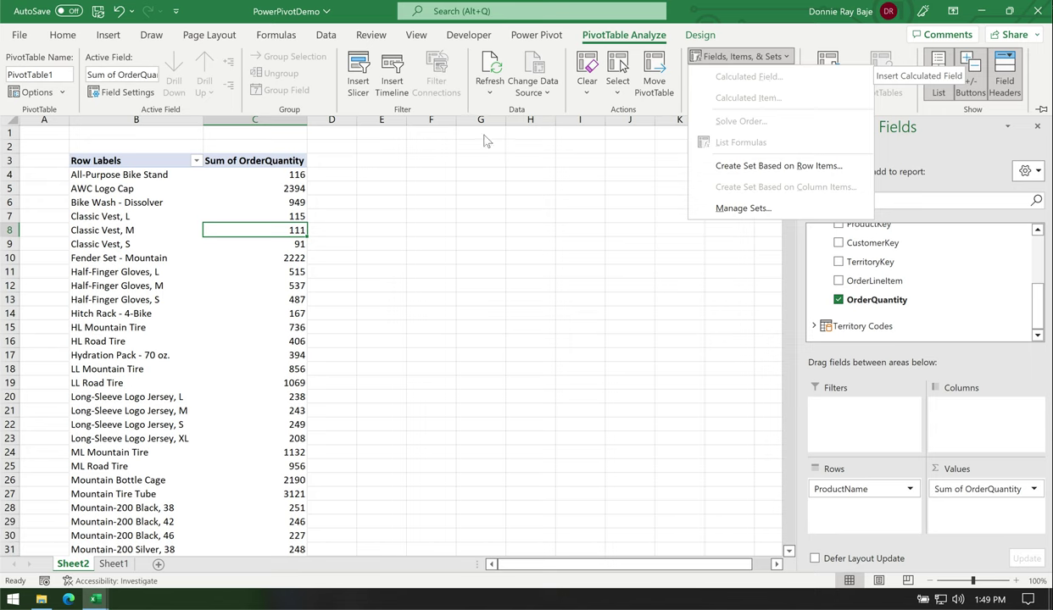
left_click(237, 209)
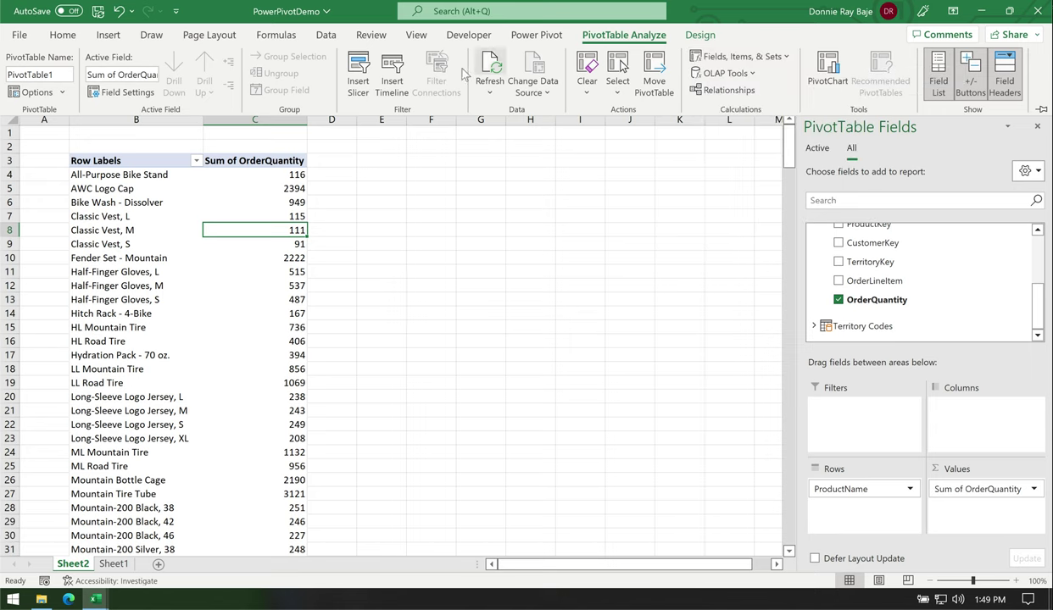
key("ctrl+F1")
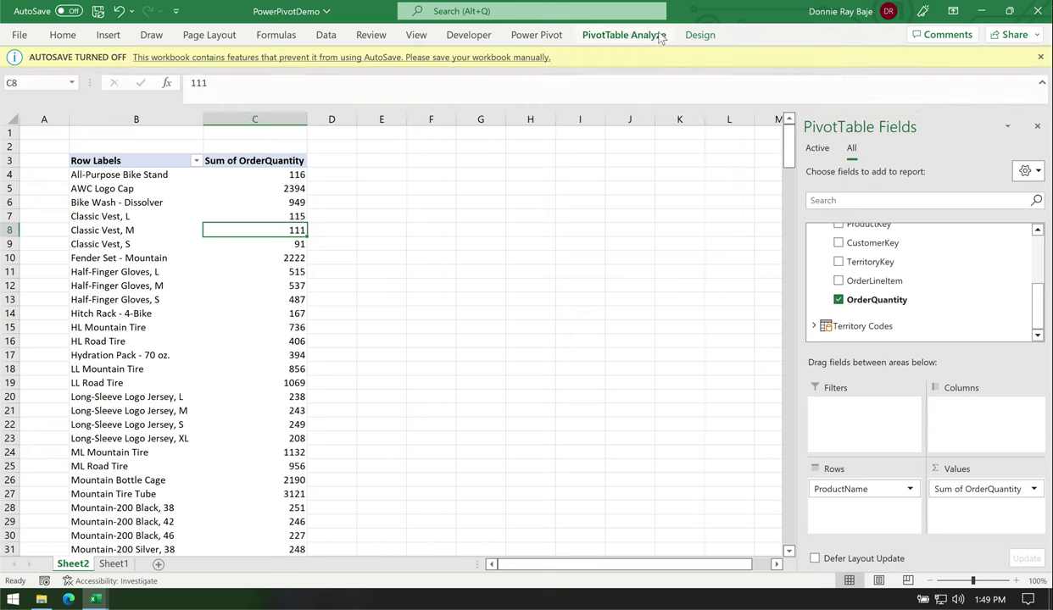
left_click(624, 35)
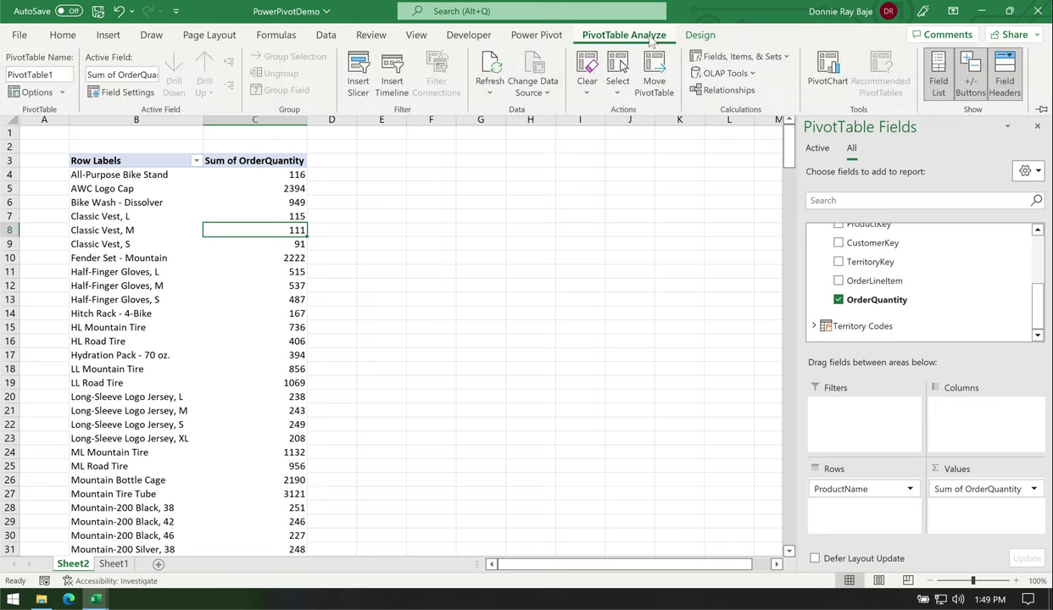
left_click(368, 89)
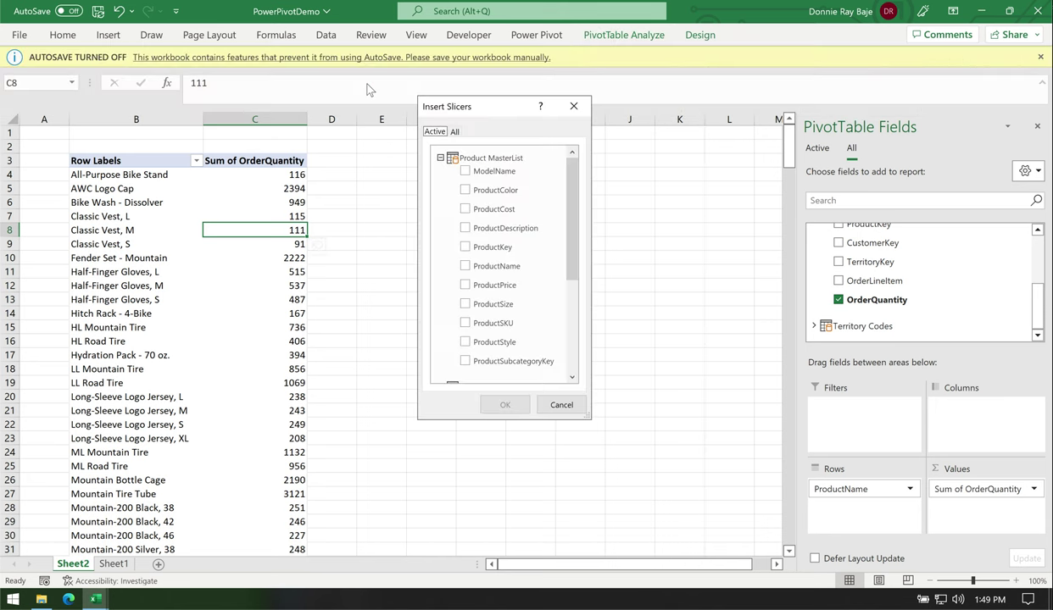
- Collapse the expanded table field lists in the Insert Slicers dialog, toggling Active and All
left_click_drag(477, 116, 497, 111)
left_click(458, 153)
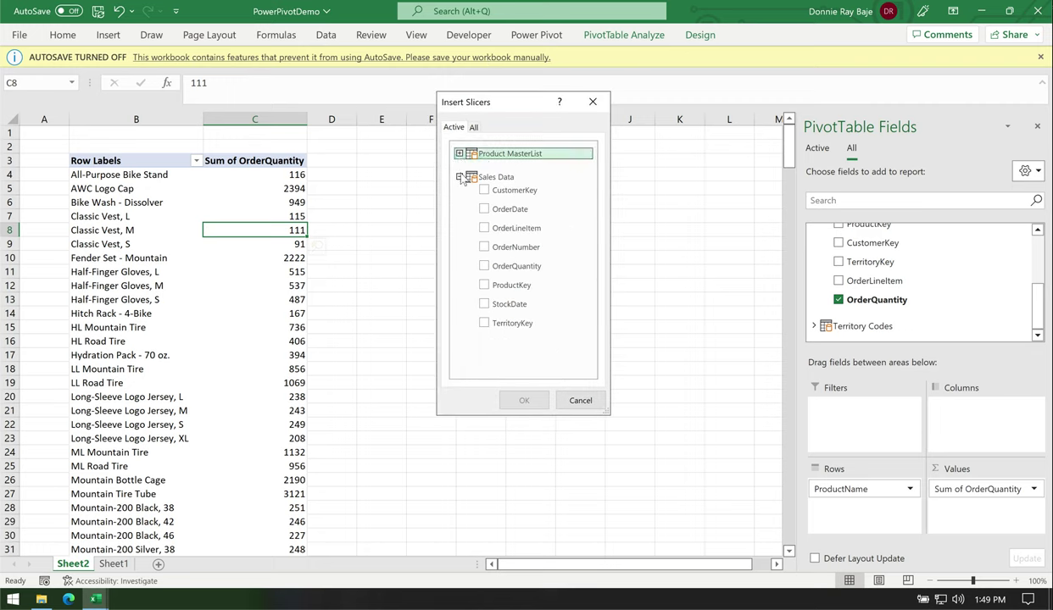
left_click(458, 177)
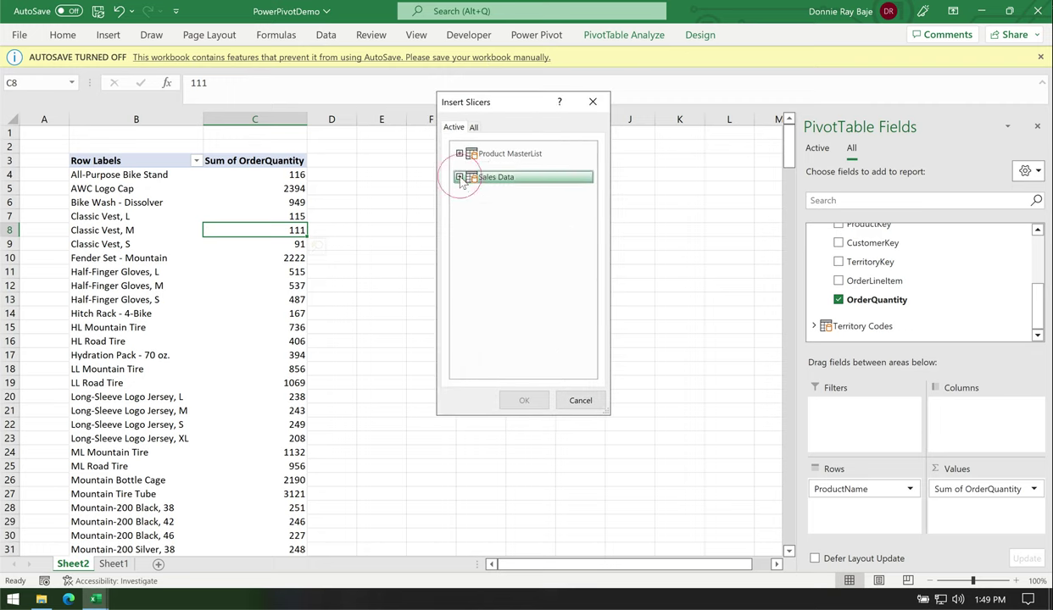
left_click(474, 128)
left_click(459, 154)
left_click(460, 176)
left_click(460, 200)
left_click(460, 223)
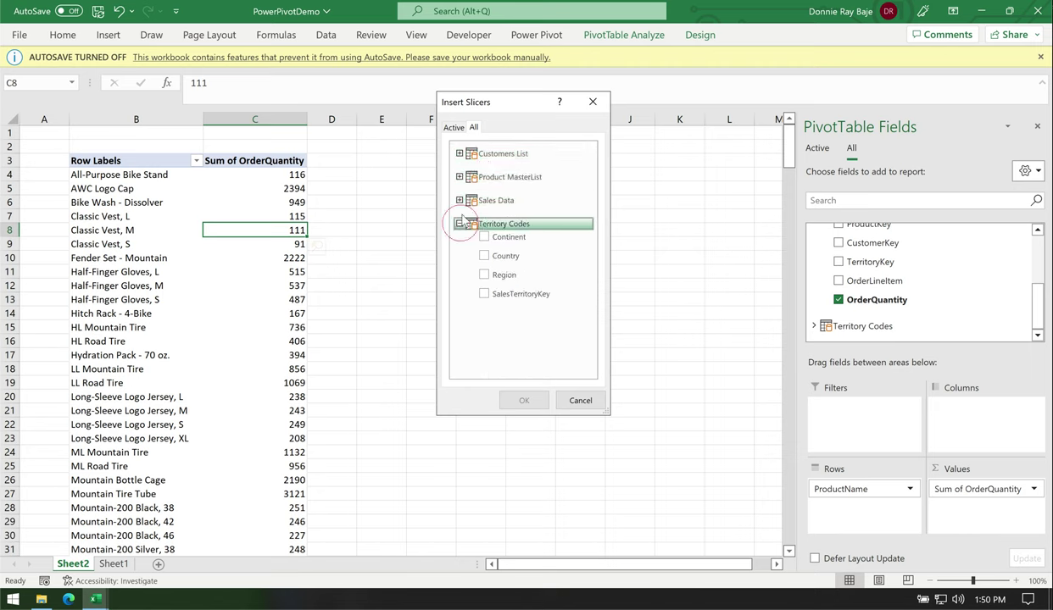
left_click(453, 128)
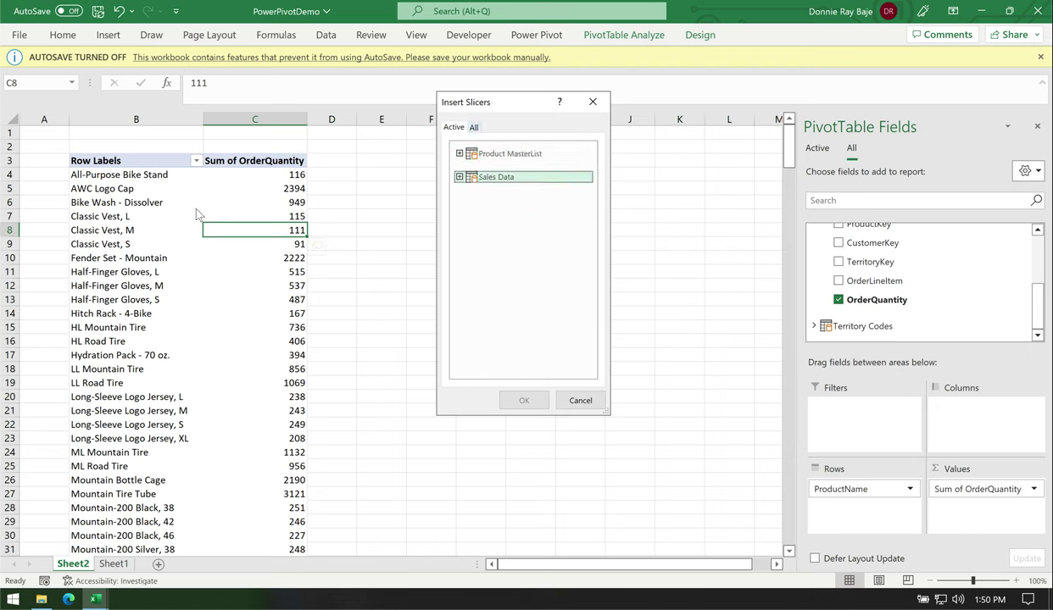
- Insert a Country slicer from Territory Codes on the All tab and place it beside the pivot
left_click(474, 128)
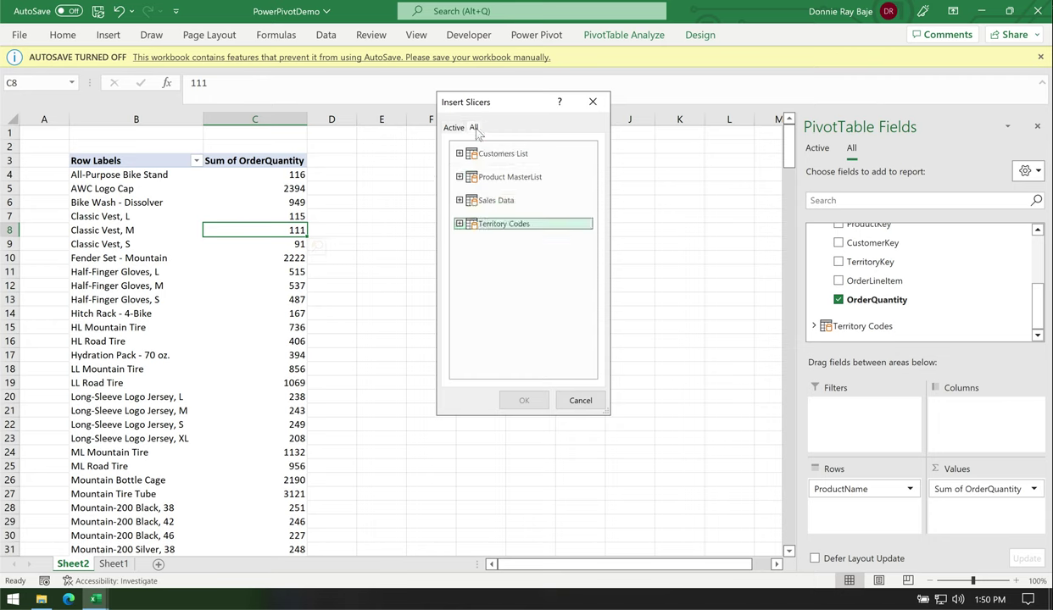
left_click(458, 225)
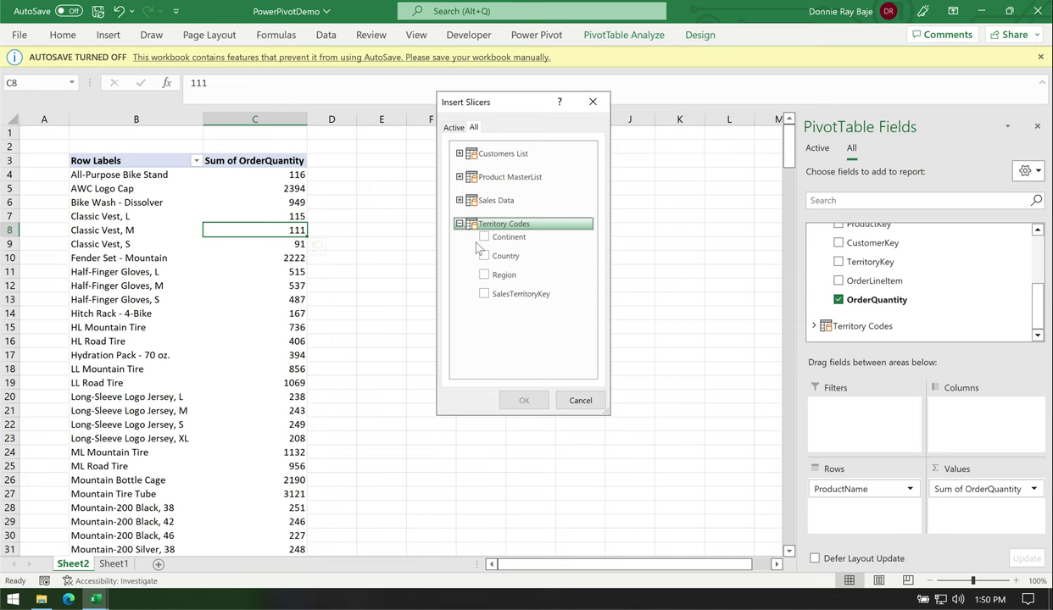
left_click(484, 256)
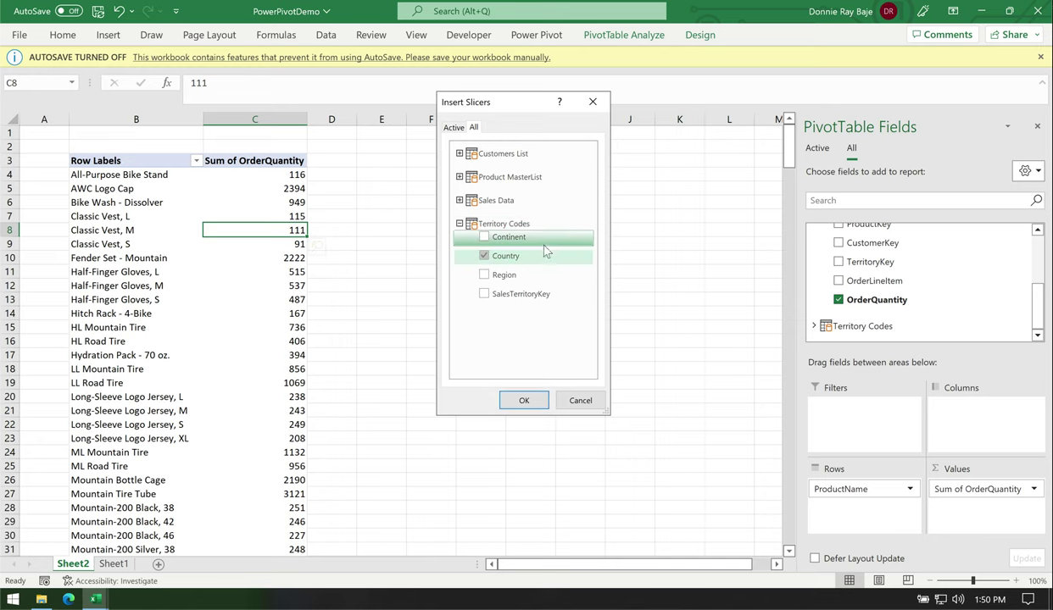
left_click(520, 401)
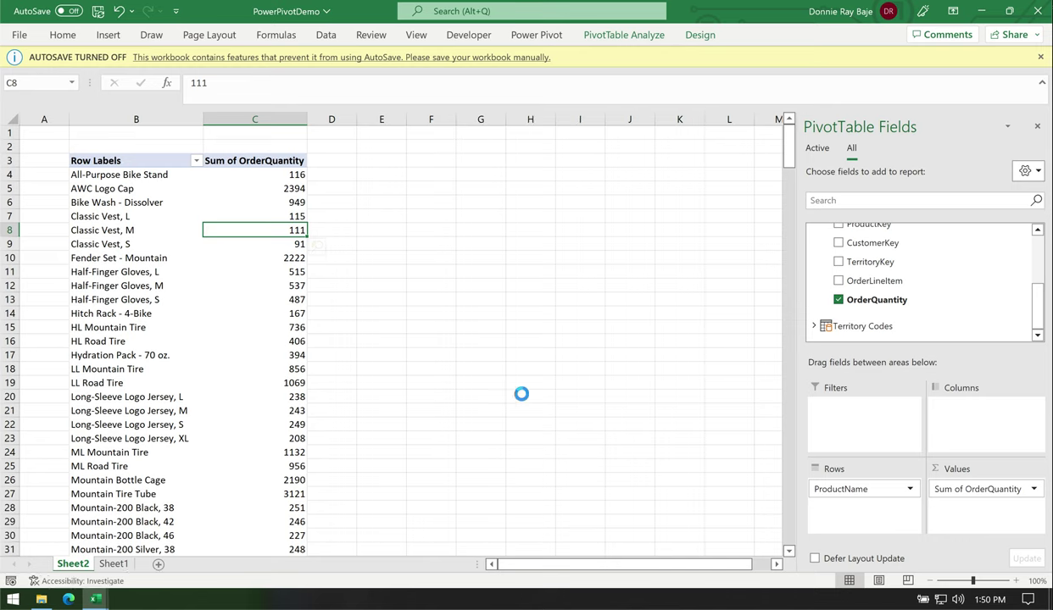
left_click_drag(395, 399, 437, 309)
- Test the slicer by filtering to Australia, France, United Kingdom, United States and Germany
left_click(553, 295)
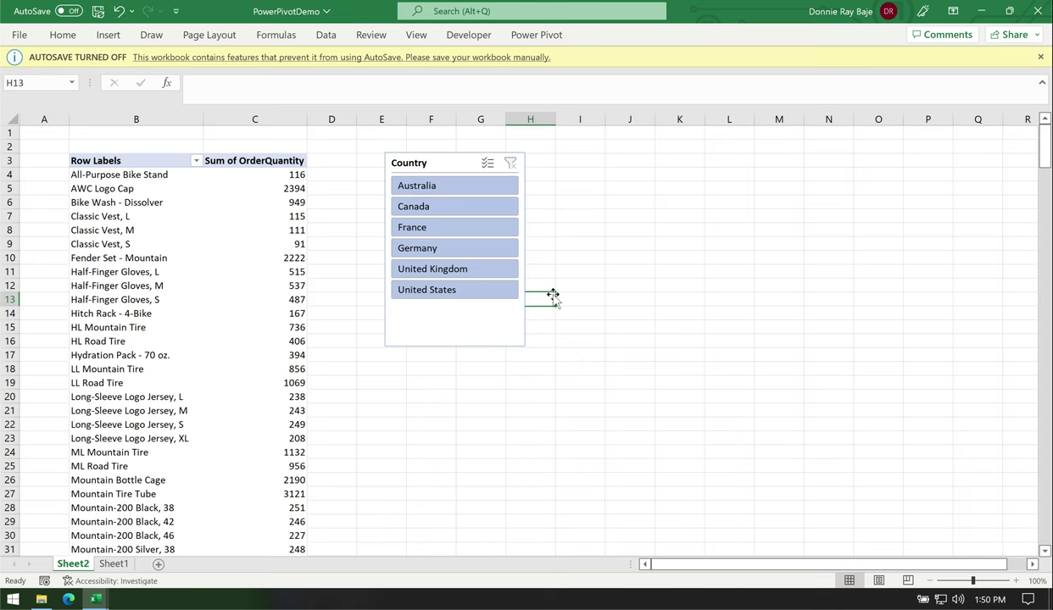
left_click(462, 193)
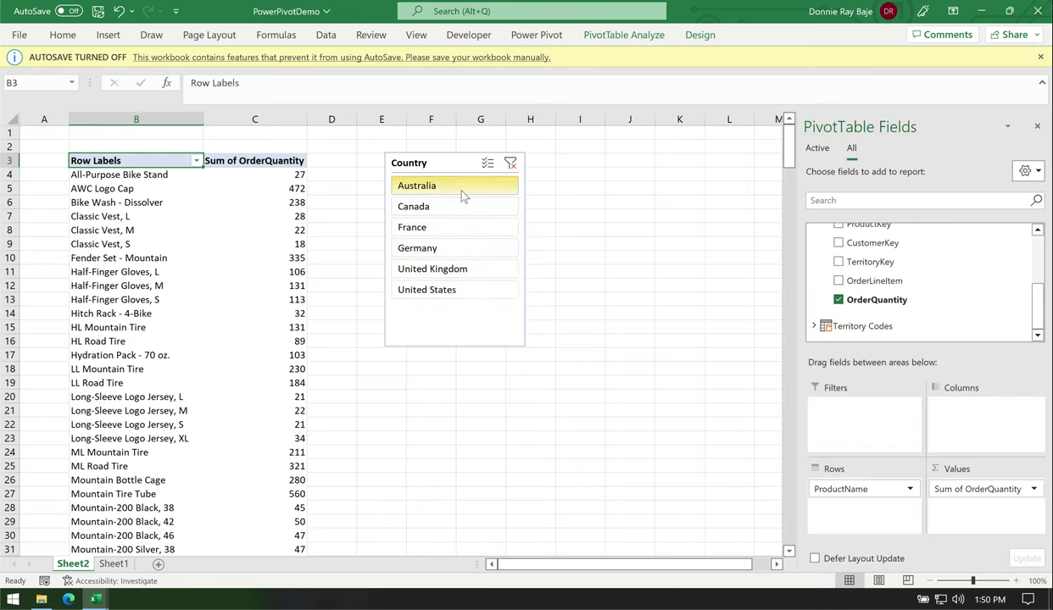
left_click(464, 225)
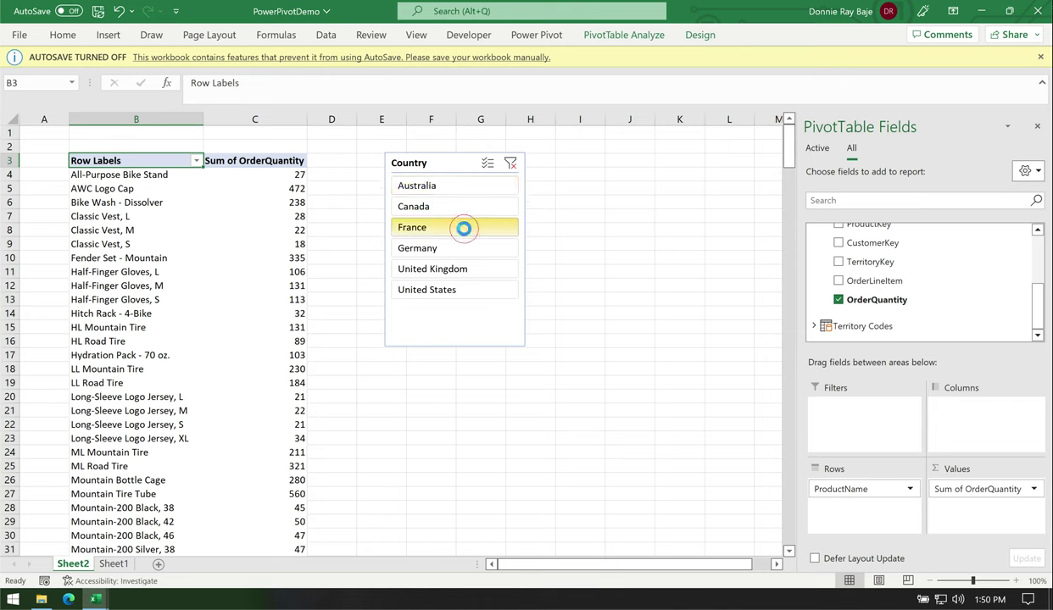
left_click(467, 270)
left_click(465, 287)
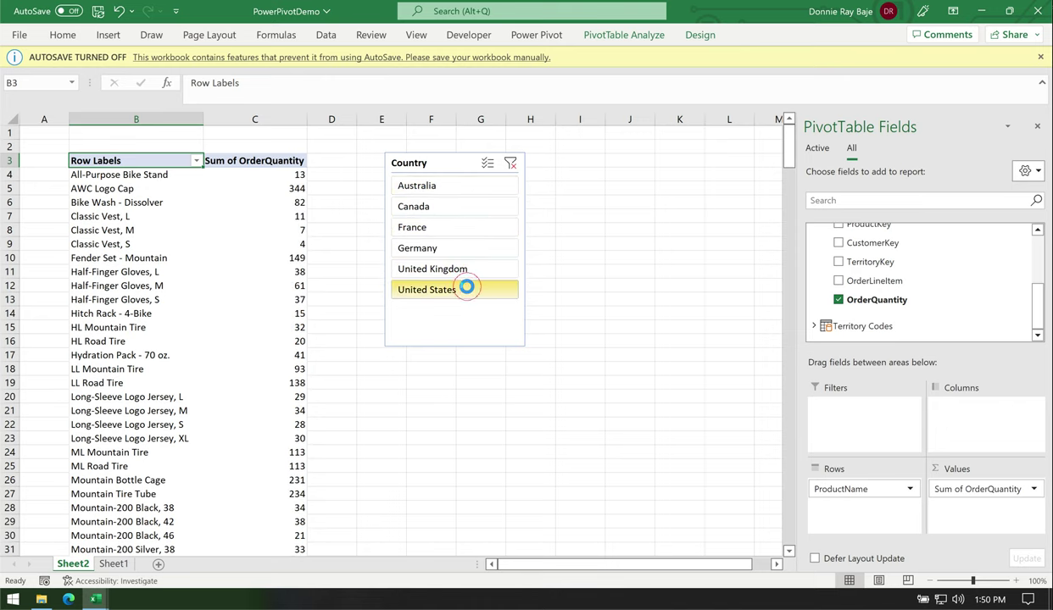
left_click(477, 245)
scroll(941, 292, "up", 3)
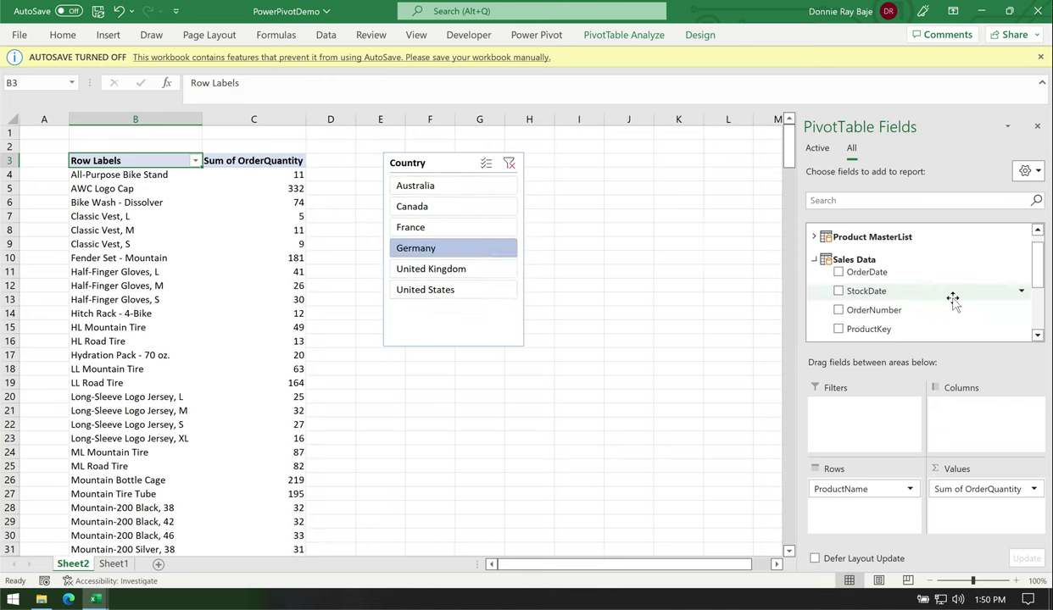
- Cycle through each country again, ending on Canada, then open the 08 PowerPivot folder in File Explorer
left_click(813, 260)
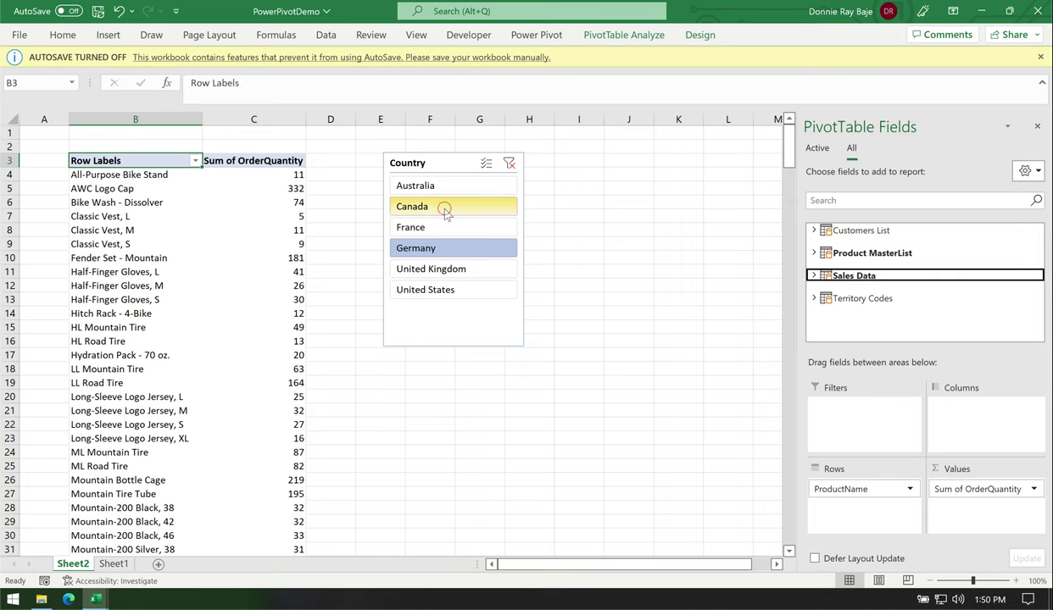
left_click(448, 208)
left_click(451, 227)
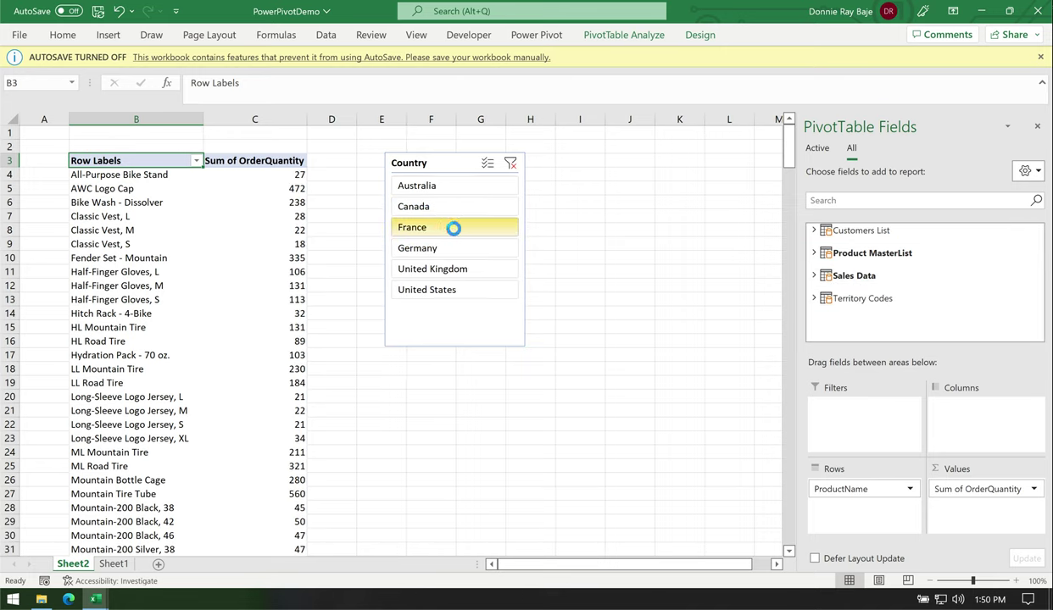
left_click(452, 249)
left_click(447, 268)
left_click(449, 288)
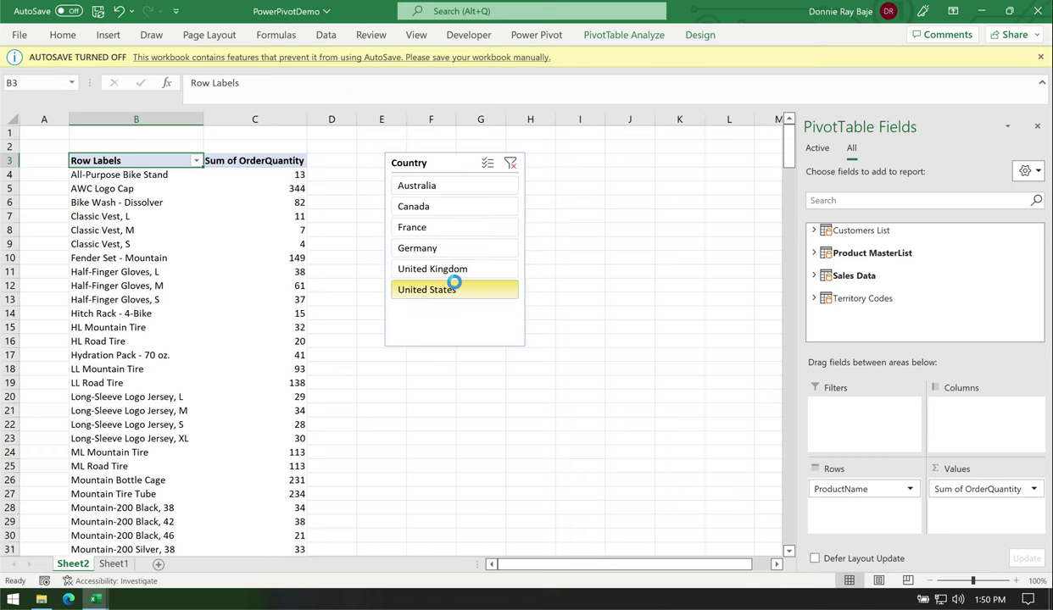
left_click(458, 186)
left_click(465, 209)
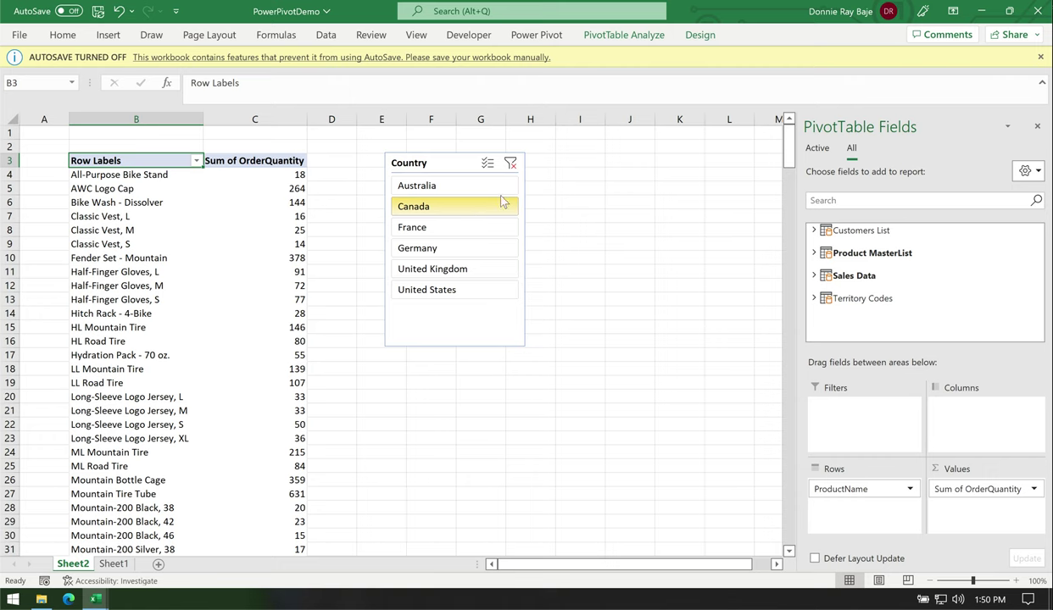
left_click(44, 600)
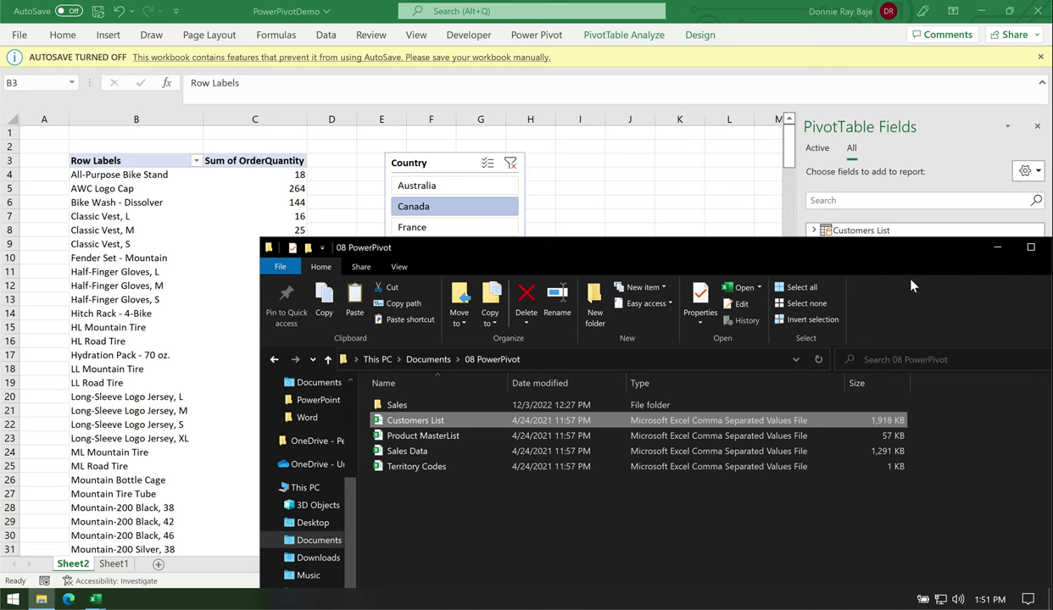
- Minimize File Explorer and refresh the Canada-filtered PivotTable twice, from a value and a row label
left_click(997, 247)
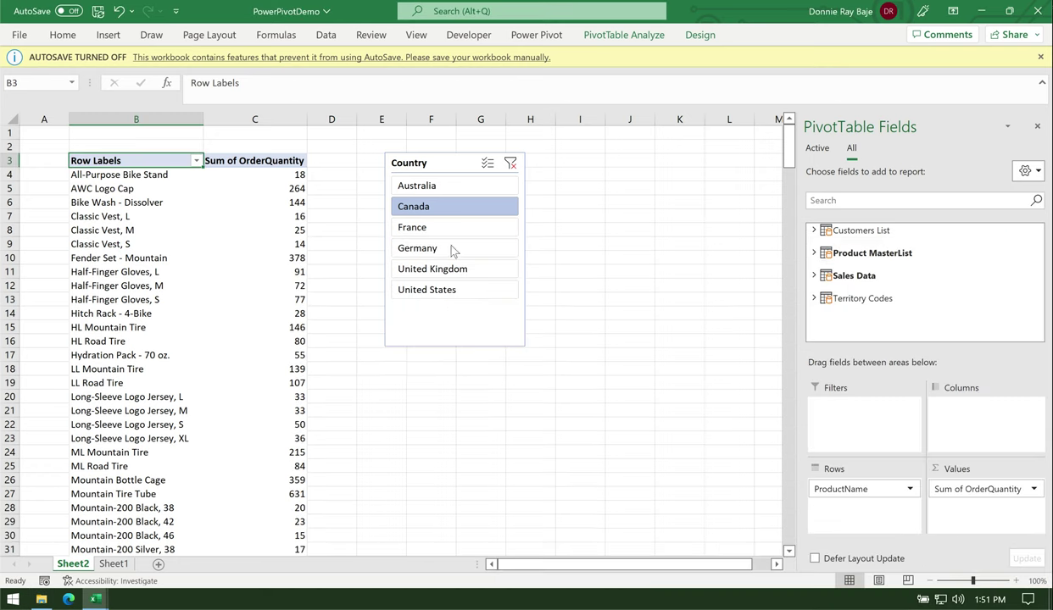
left_click(241, 229)
right_click(241, 228)
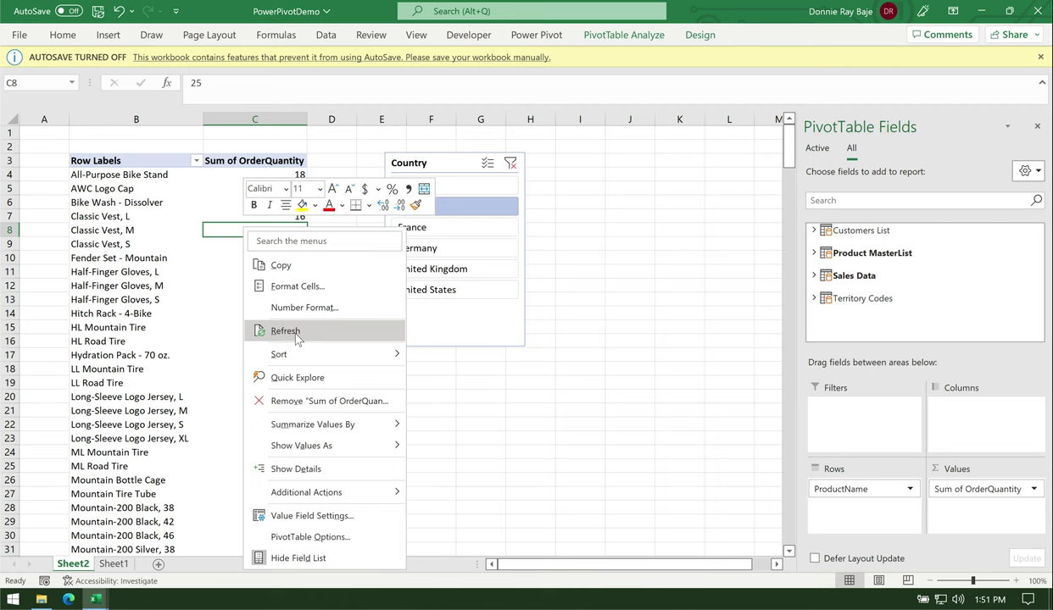
left_click(297, 338)
right_click(174, 263)
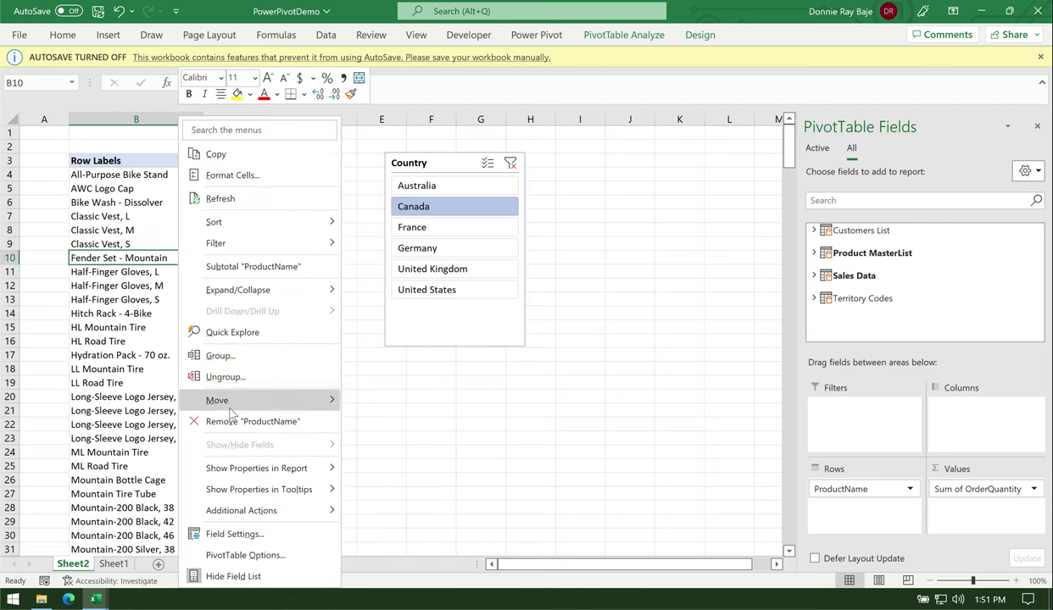
left_click(224, 199)
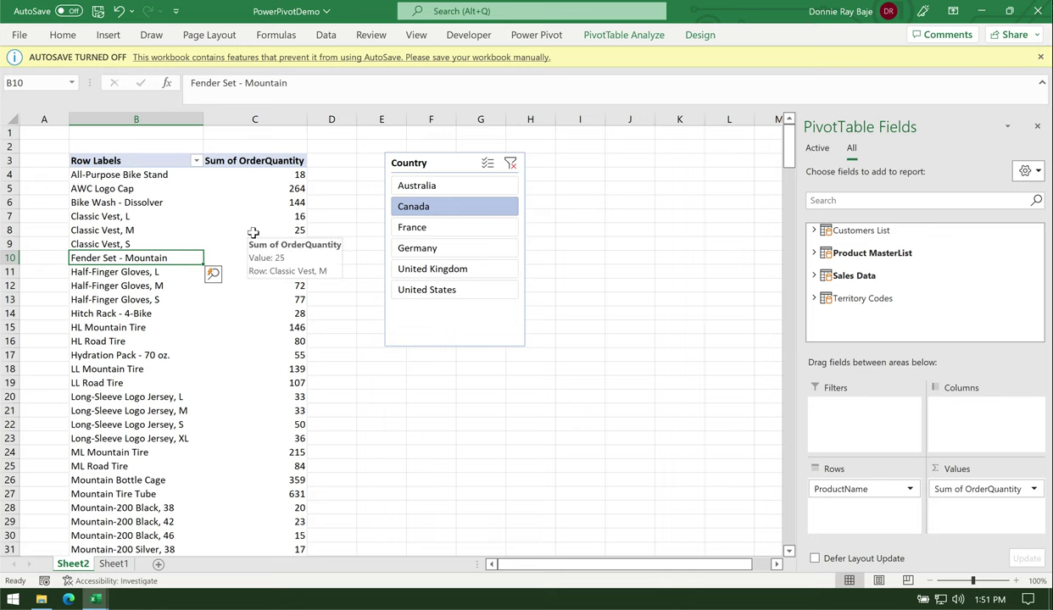
left_click(42, 600)
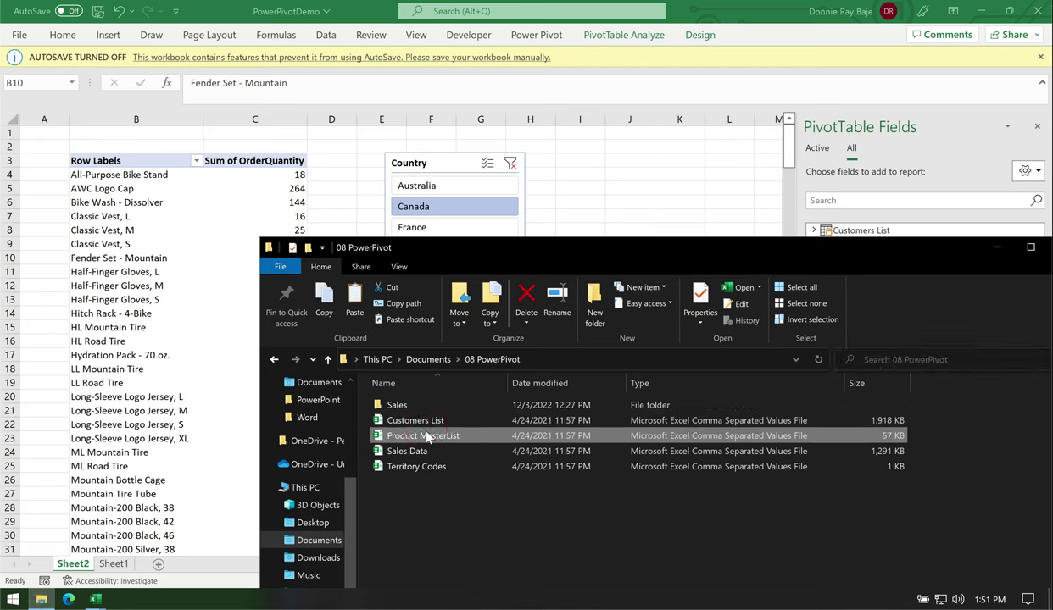
left_click(432, 424)
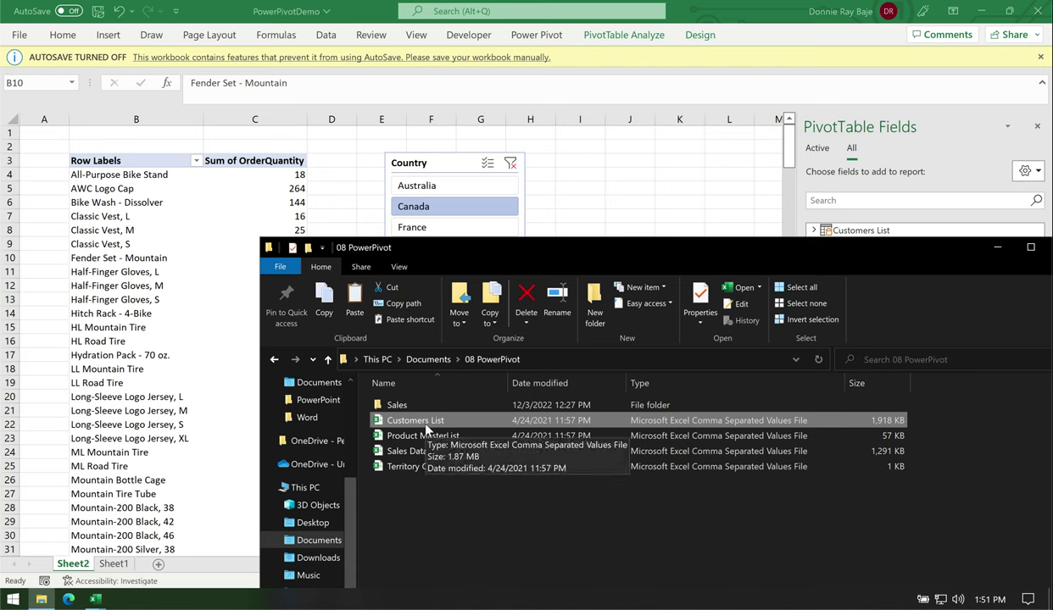
left_click(405, 452)
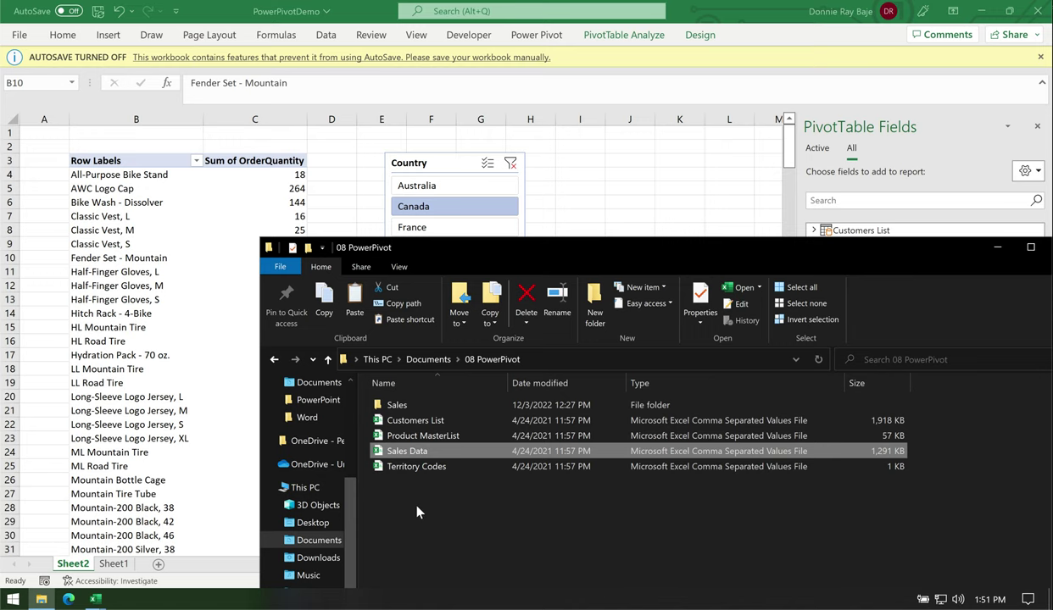
left_click(433, 438)
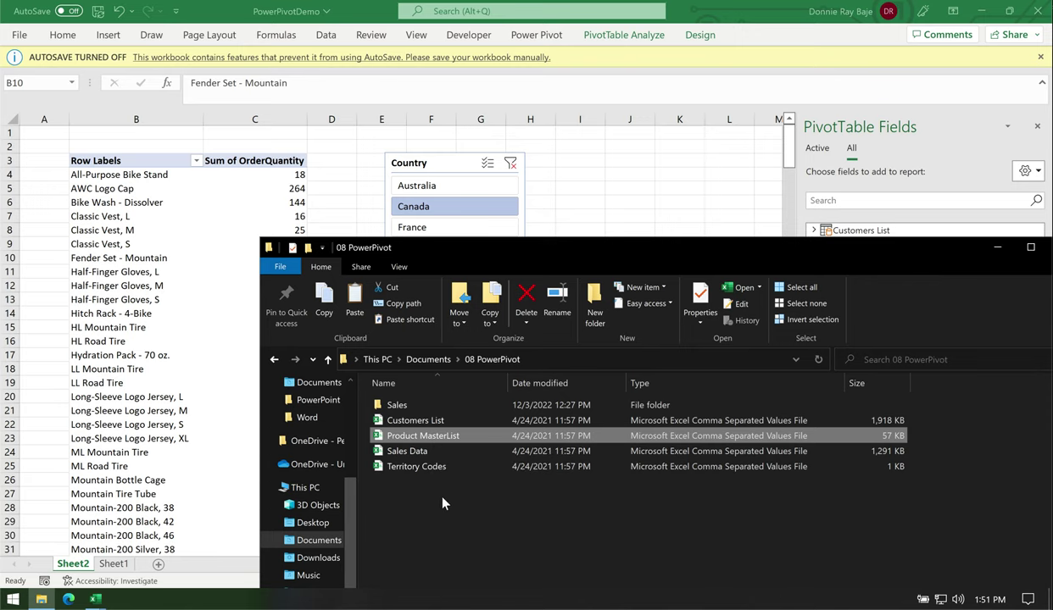
left_click(186, 276)
right_click(263, 249)
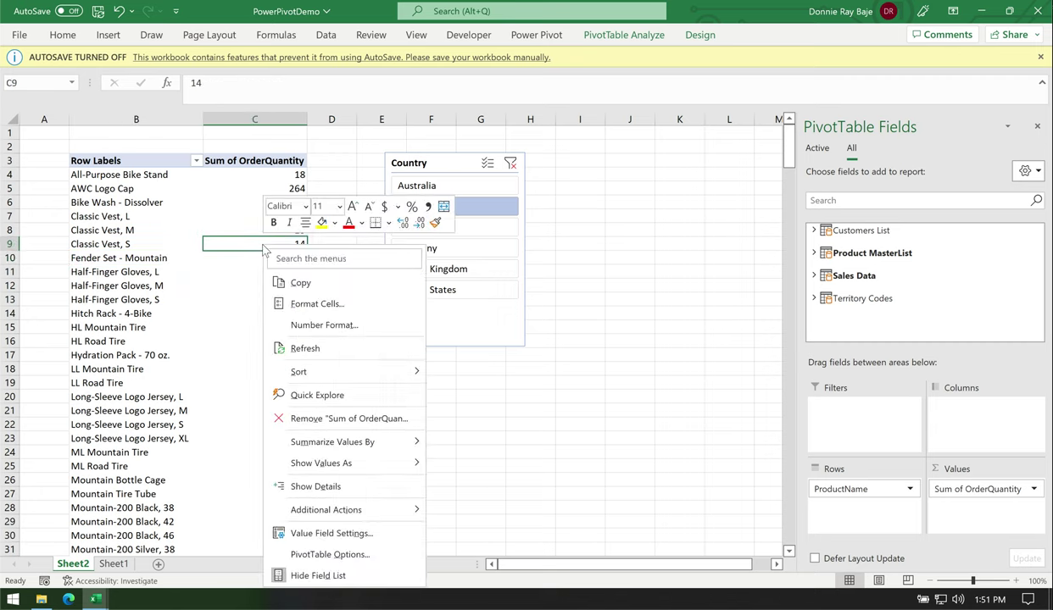
left_click(301, 349)
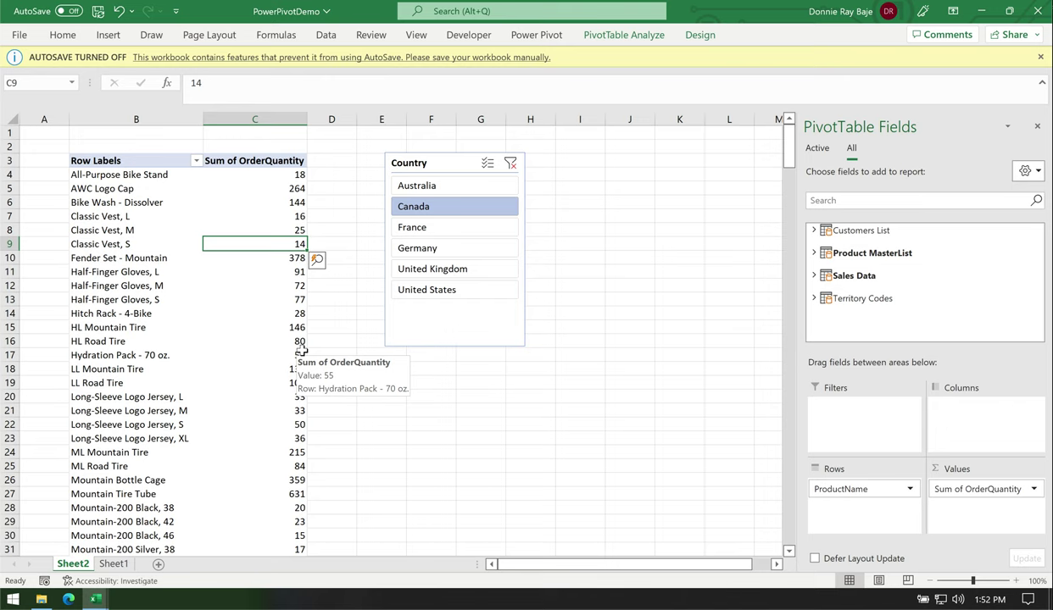
left_click(270, 313)
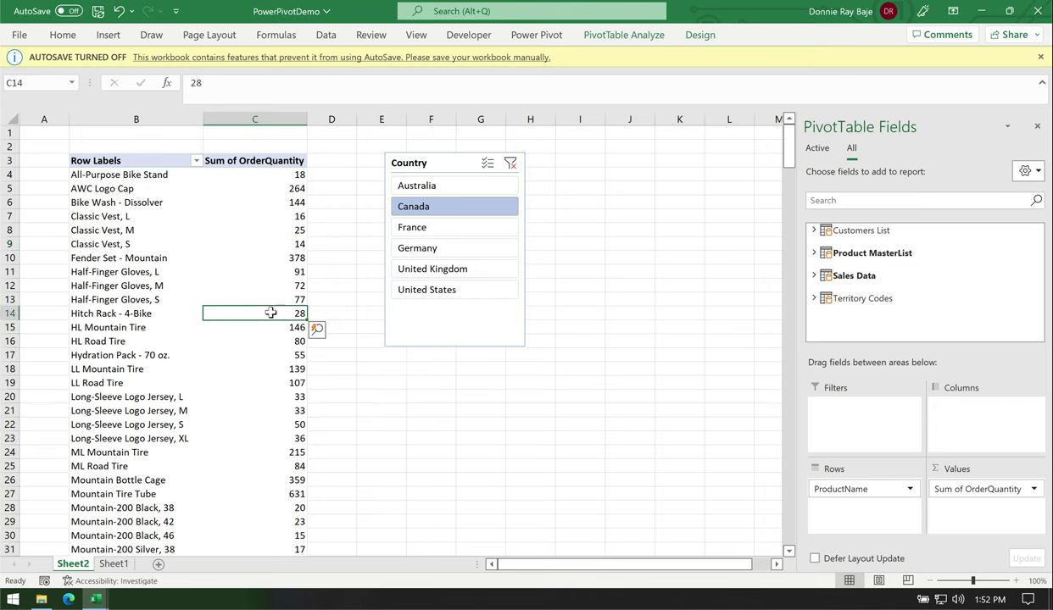